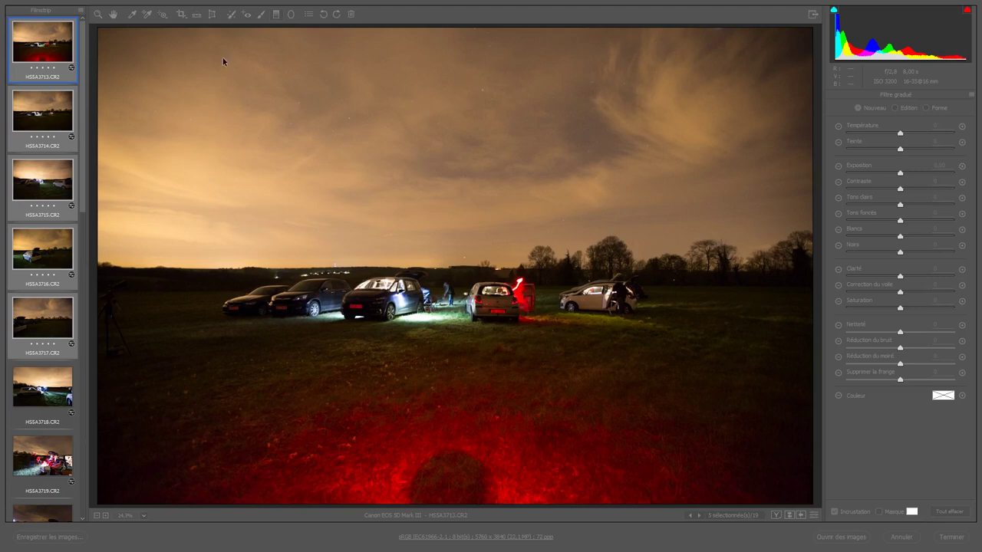
Crop the night shot to a wide 5760 x 2880 frame, with Temperature 3150 and Clarity +45.
{"action": "left_click", "coordinate": [181, 14]}
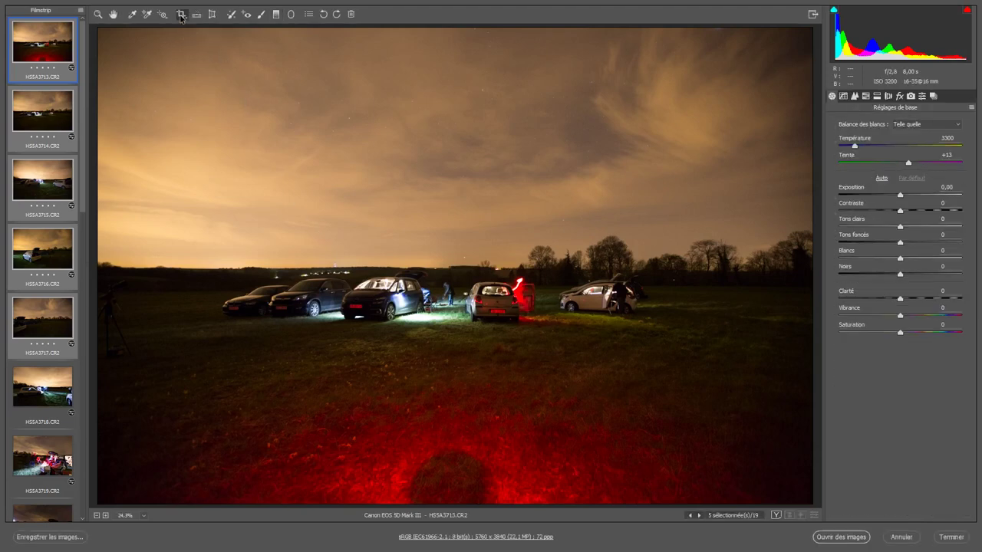
{"action": "left_click_drag", "start_coordinate": [100, 30], "coordinate": [835, 391]}
{"action": "left_click_drag", "start_coordinate": [830, 386], "coordinate": [829, 386]}
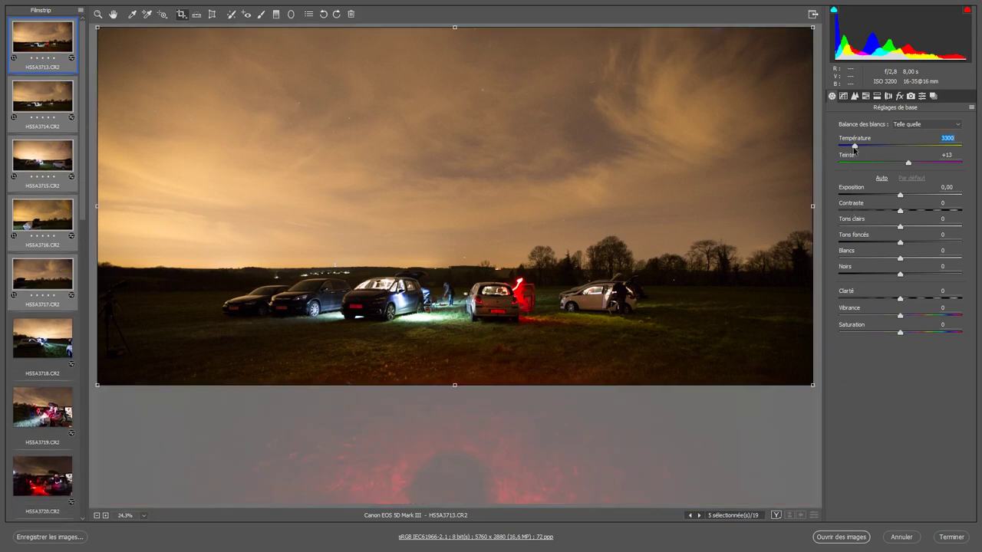
{"action": "left_click_drag", "start_coordinate": [854, 149], "coordinate": [852, 148]}
{"action": "left_click_drag", "start_coordinate": [901, 299], "coordinate": [927, 297]}
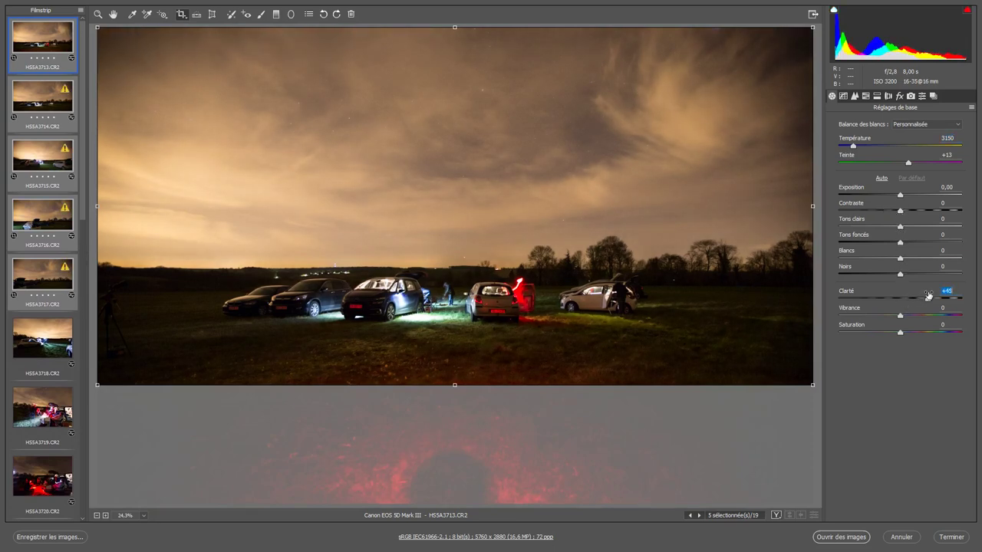
Enable the Canon lens profile correction with distortion 41 and vignetting 68.
{"action": "left_click", "coordinate": [888, 97]}
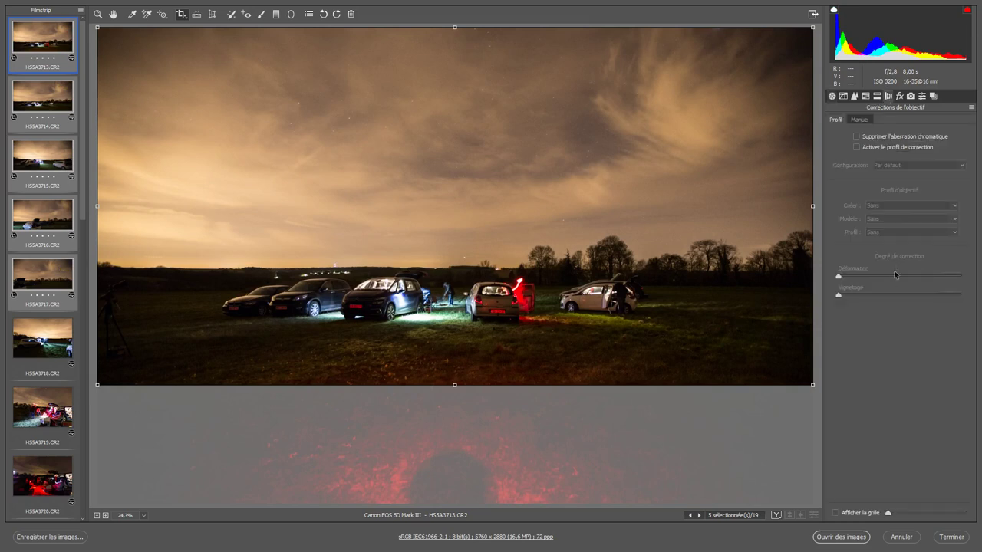
{"action": "left_click", "coordinate": [857, 147]}
{"action": "mouse_move", "coordinate": [898, 276]}
{"action": "left_mouse_down"}
{"action": "mouse_move", "coordinate": [863, 276]}
{"action": "mouse_move", "coordinate": [879, 296]}
{"action": "left_mouse_up"}
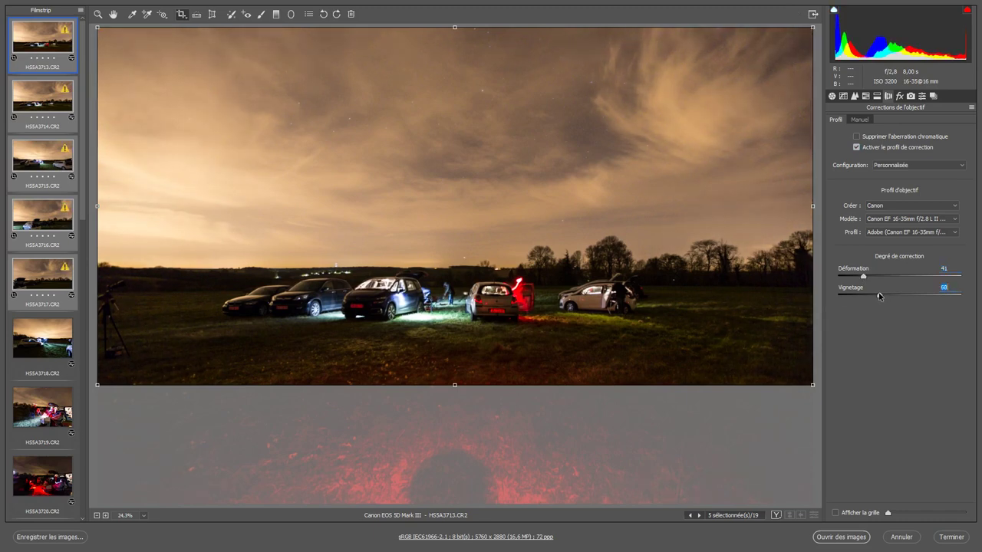
Add light luminance noise reduction in the Detail panel.
{"action": "left_click", "coordinate": [843, 96]}
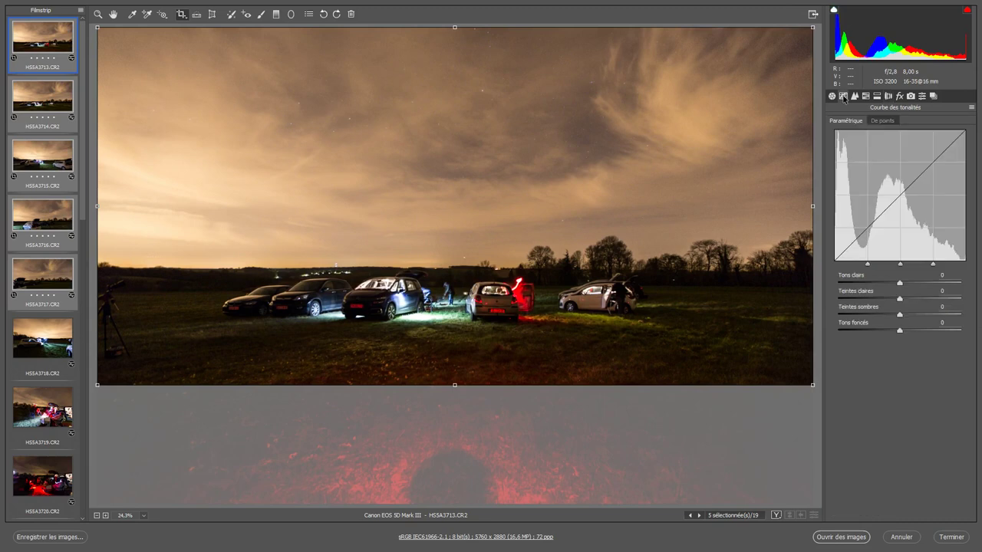
{"action": "left_click", "coordinate": [855, 96]}
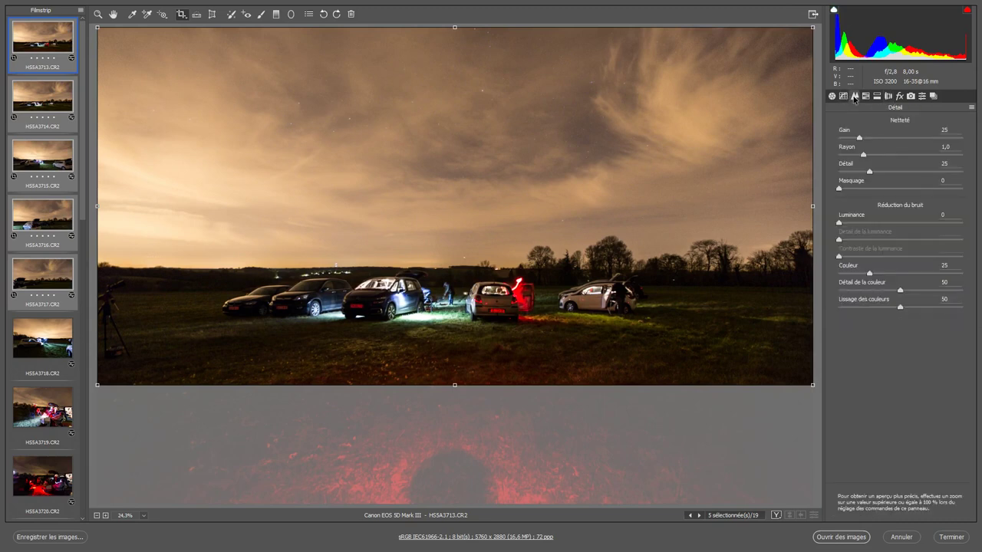
{"action": "left_click", "coordinate": [849, 222]}
{"action": "left_click", "coordinate": [830, 97]}
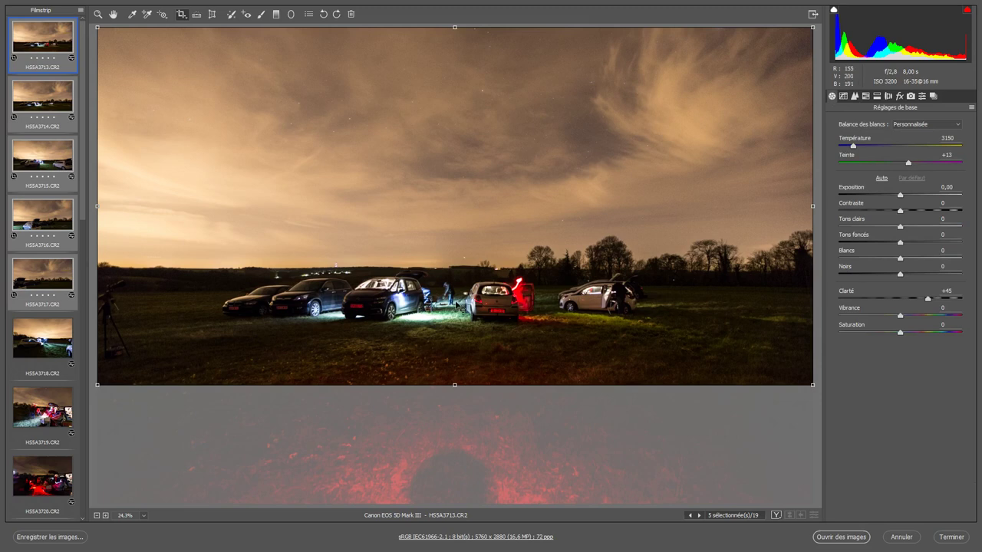
Commit the wide crop and zoom in to 66.7% on the cars to inspect noise.
{"action": "left_click", "coordinate": [96, 15]}
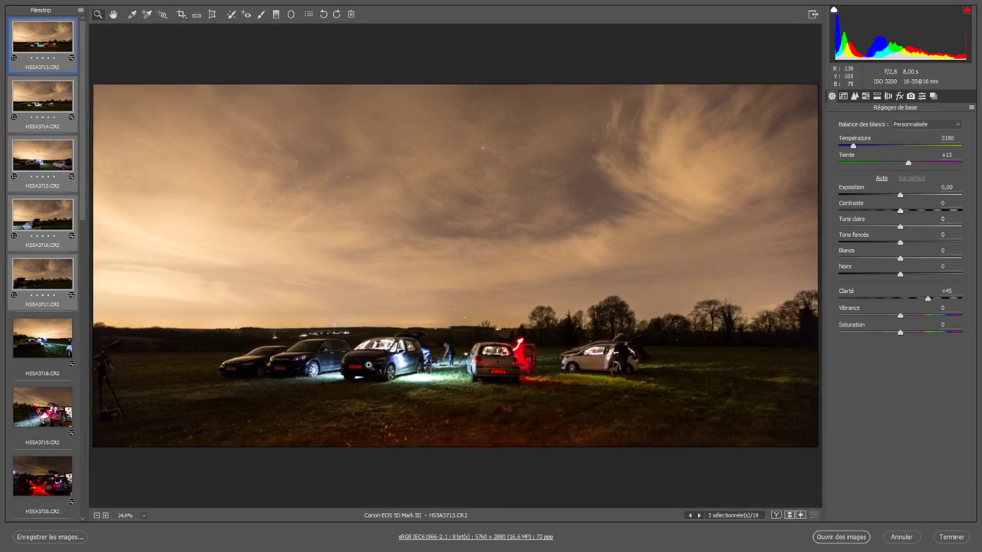
{"action": "left_click", "coordinate": [437, 368]}
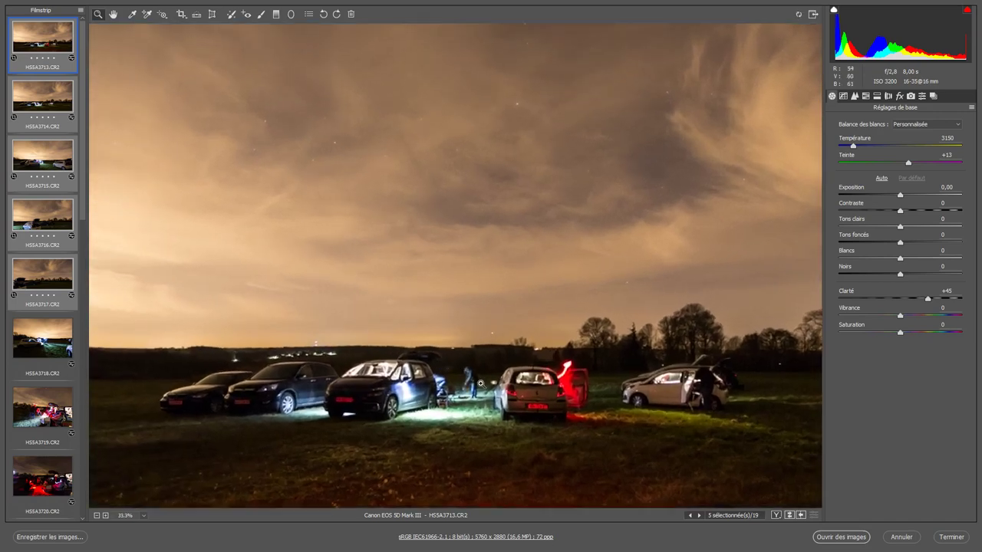
{"action": "left_click", "coordinate": [480, 383]}
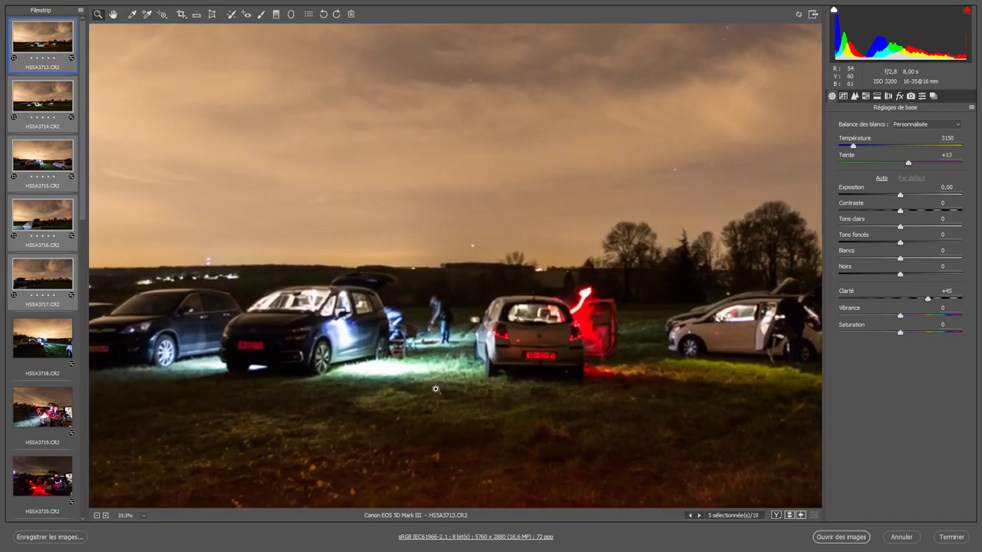
{"action": "left_click", "coordinate": [425, 354]}
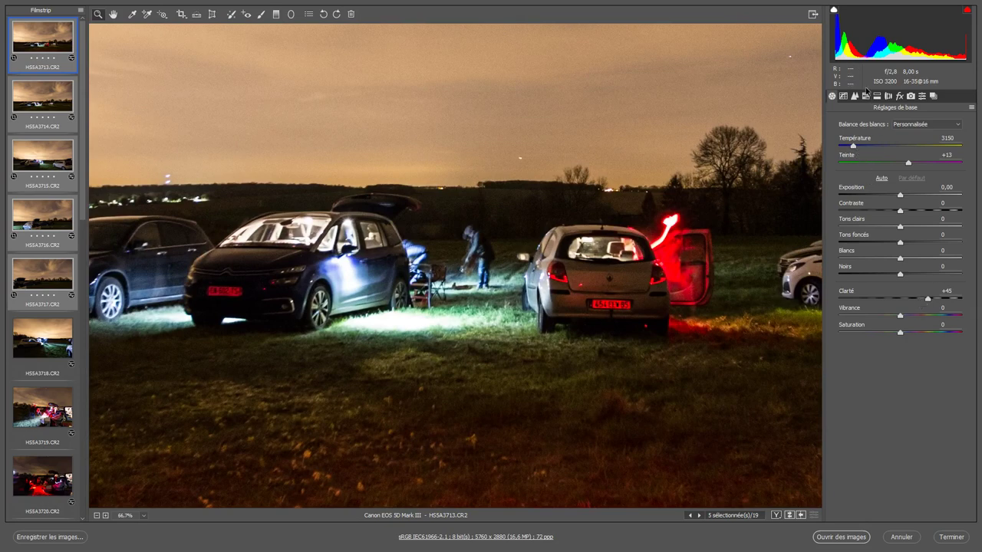
Raise luminance noise reduction to 24 and zoom back out to 25%.
{"action": "left_click", "coordinate": [854, 96]}
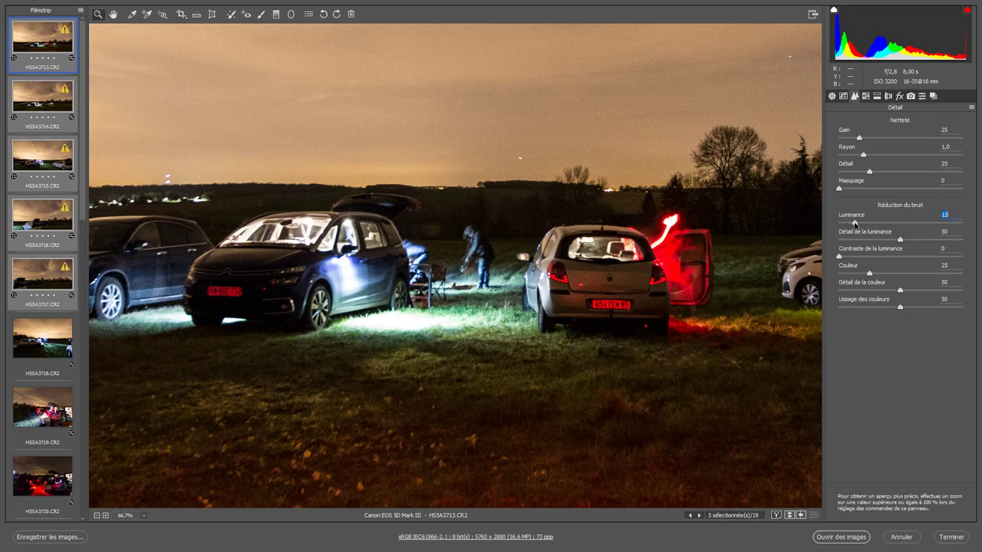
{"action": "left_click_drag", "start_coordinate": [848, 223], "coordinate": [867, 222]}
{"action": "left_click", "coordinate": [283, 110], "text": "alt"}
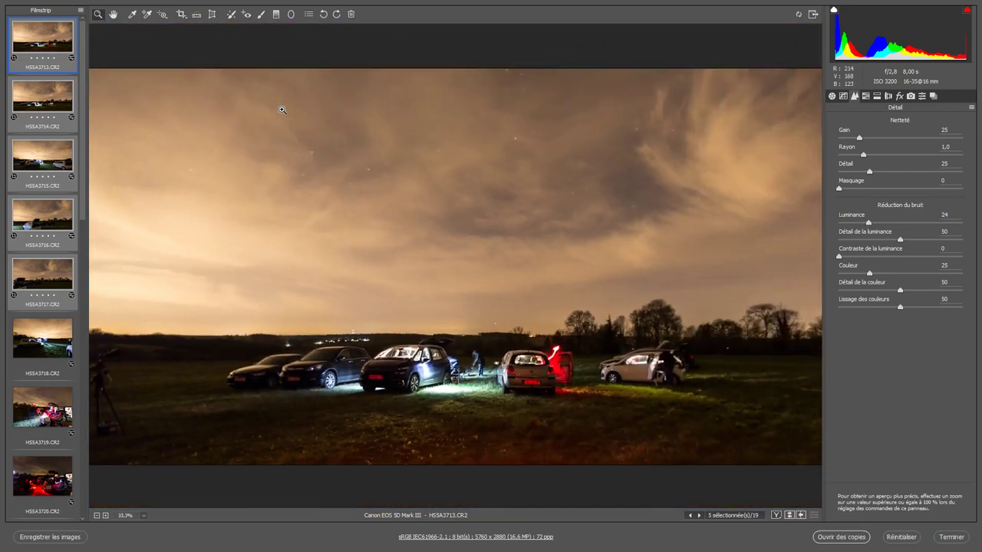
{"action": "left_click", "coordinate": [282, 110], "text": "alt"}
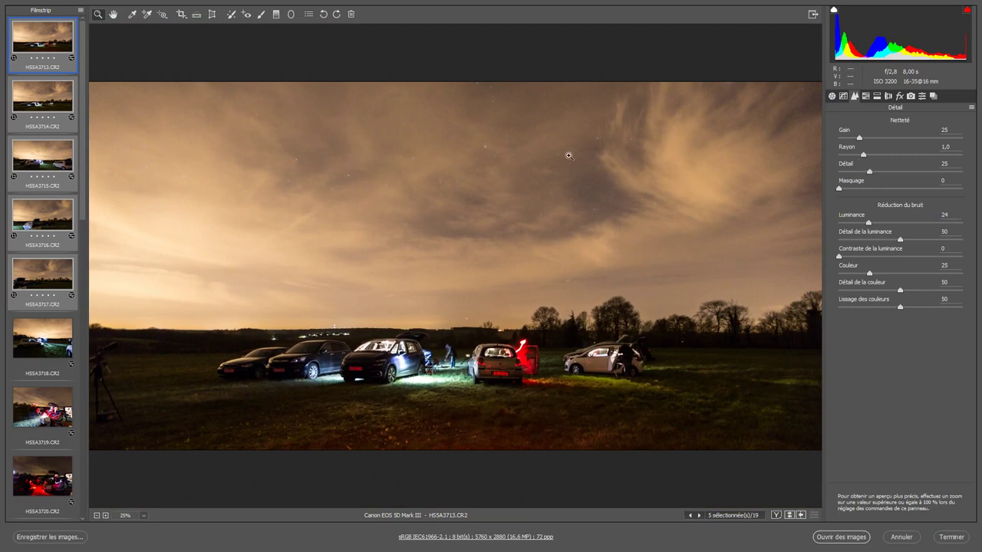
{"action": "left_click", "coordinate": [276, 14]}
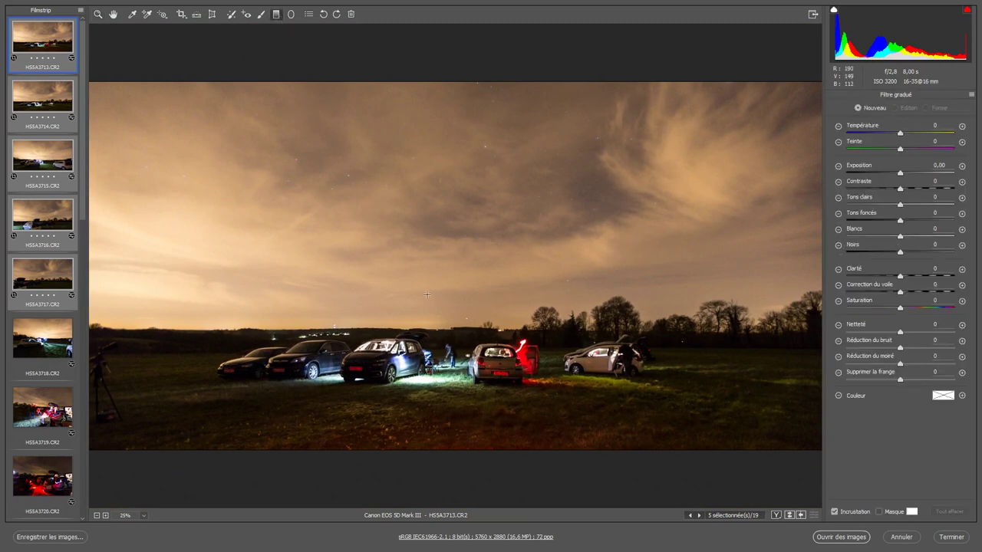
Draw a sky-to-horizon graduated filter: temperature -51, highlights -100, clarity +62, dehaze +23.
{"action": "left_click_drag", "start_coordinate": [426, 295], "coordinate": [425, 360]}
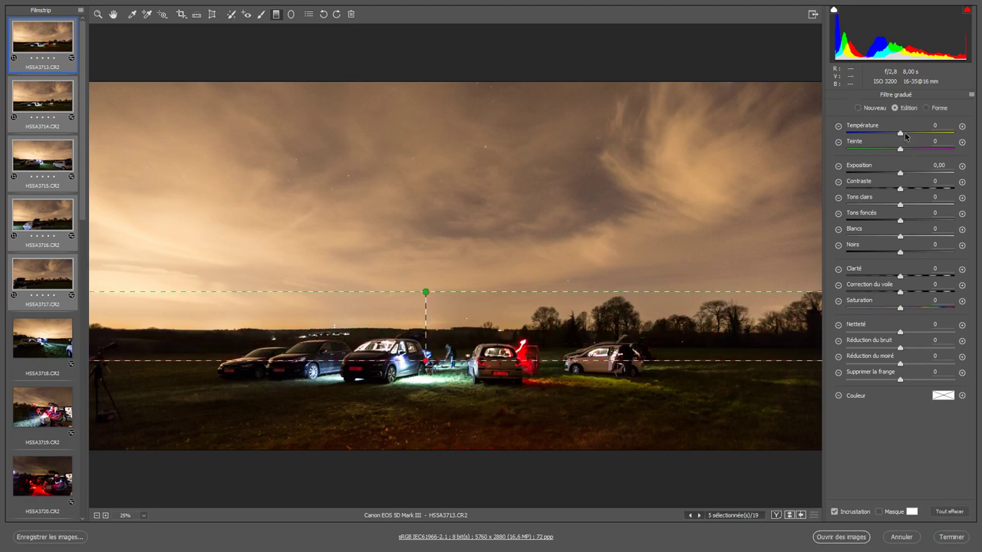
{"action": "left_click_drag", "start_coordinate": [904, 132], "coordinate": [886, 138]}
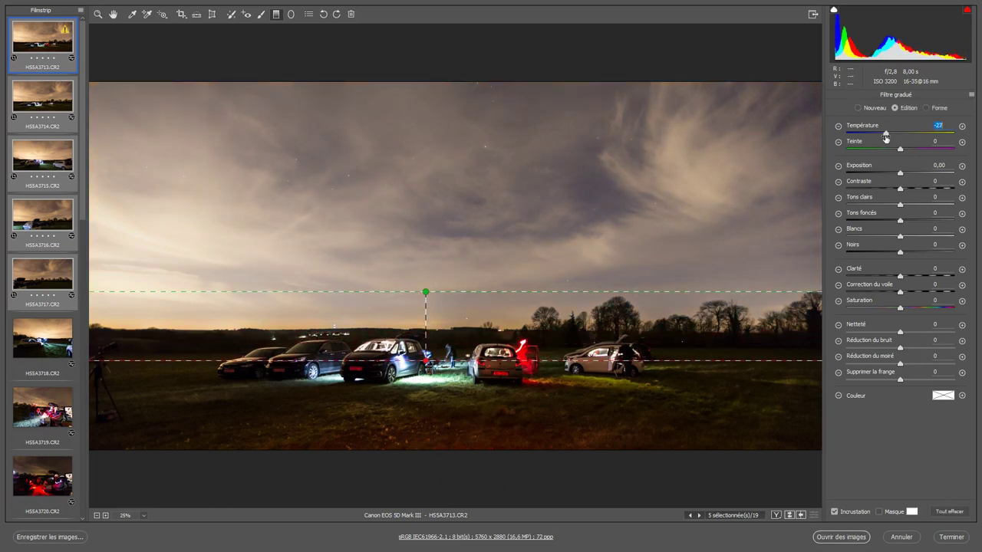
{"action": "left_click_drag", "start_coordinate": [901, 278], "coordinate": [935, 277]}
{"action": "left_click_drag", "start_coordinate": [900, 205], "coordinate": [844, 206]}
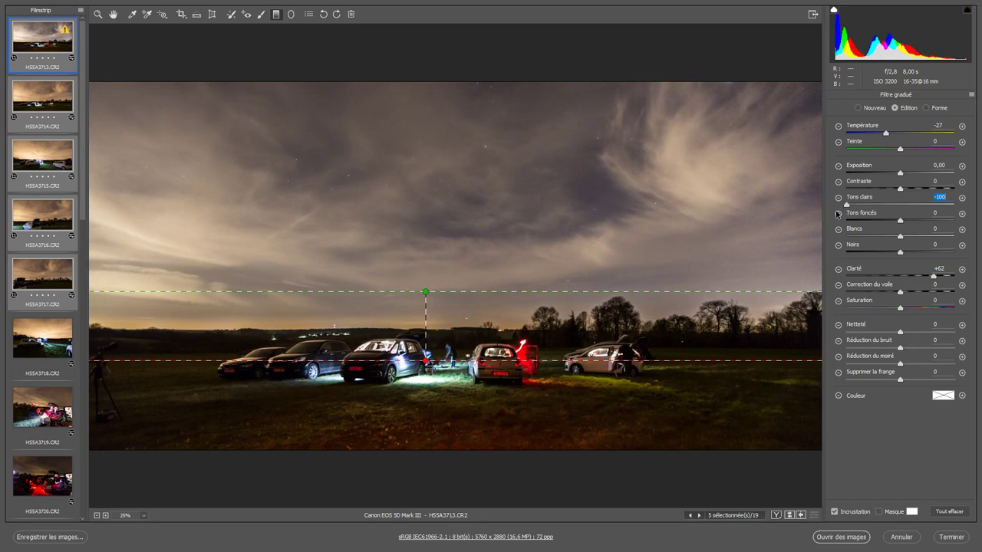
{"action": "left_click_drag", "start_coordinate": [899, 221], "coordinate": [906, 221]}
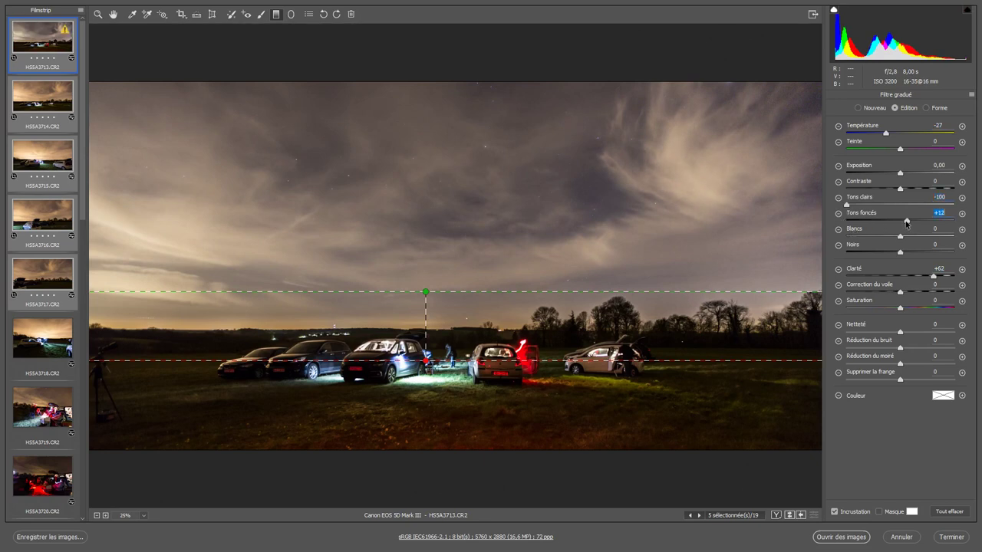
{"action": "left_click_drag", "start_coordinate": [901, 309], "coordinate": [905, 313]}
{"action": "left_click_drag", "start_coordinate": [886, 137], "coordinate": [873, 134]}
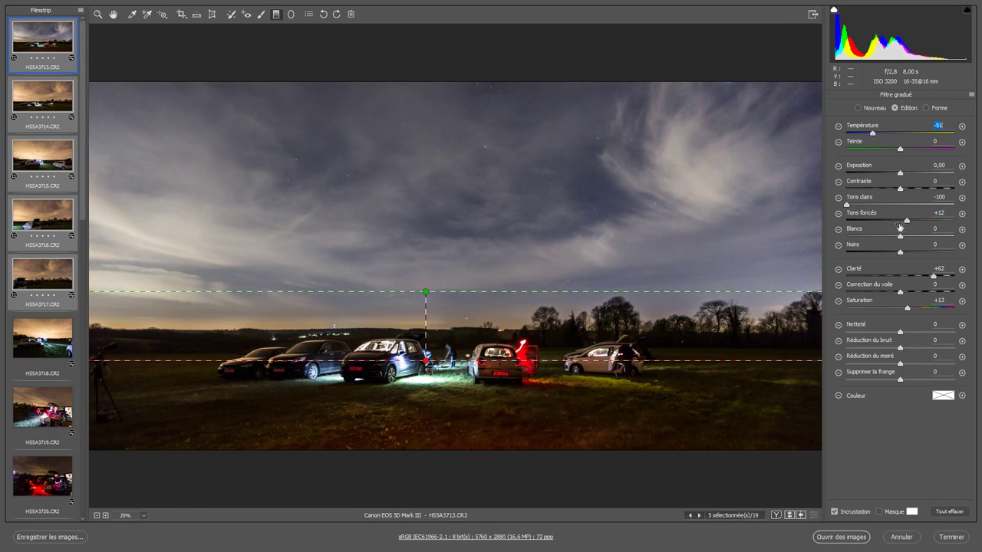
{"action": "mouse_move", "coordinate": [900, 333]}
{"action": "left_mouse_down"}
{"action": "mouse_move", "coordinate": [889, 332]}
{"action": "mouse_move", "coordinate": [910, 349]}
{"action": "left_mouse_up"}
{"action": "mouse_move", "coordinate": [899, 292]}
{"action": "left_mouse_down"}
{"action": "mouse_move", "coordinate": [917, 291]}
{"action": "mouse_move", "coordinate": [903, 309]}
{"action": "left_mouse_up"}
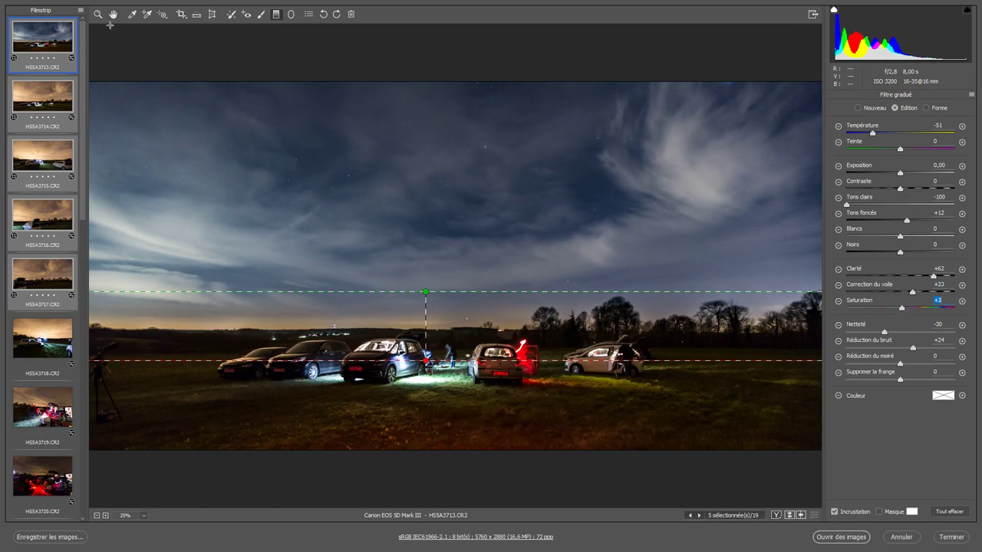
{"action": "left_click", "coordinate": [114, 14]}
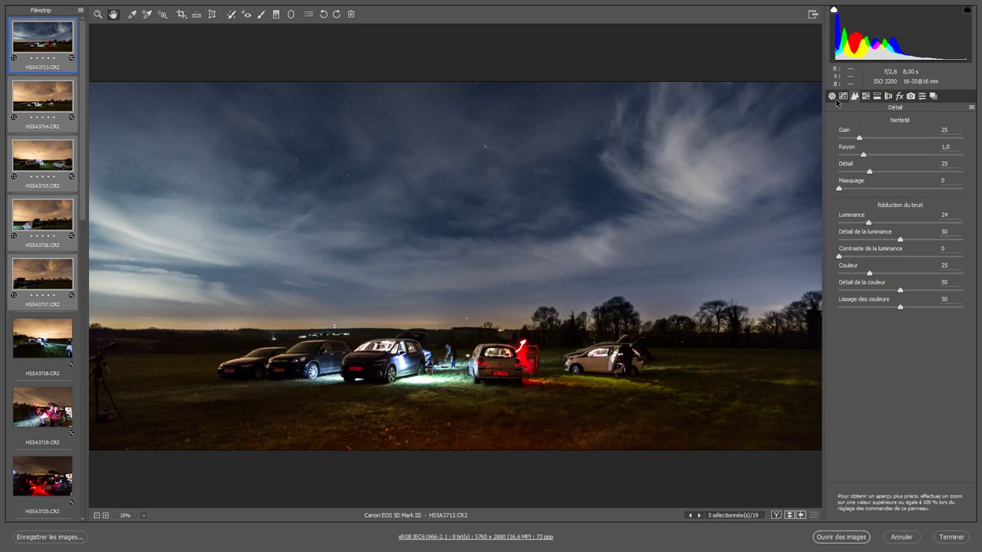
Set global exposure +0.60, highlights -100 and shadows +30 in the basic adjustments.
{"action": "left_click", "coordinate": [832, 96]}
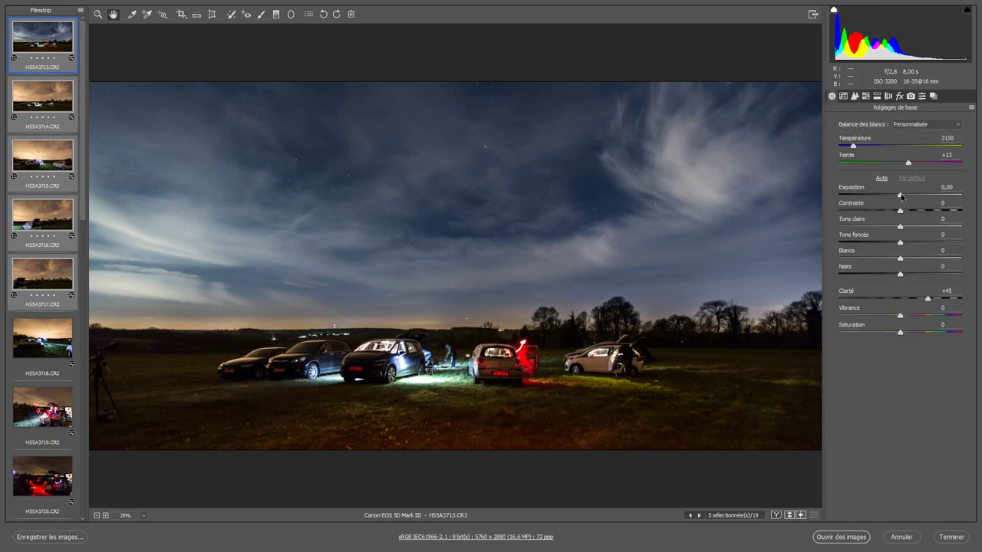
{"action": "mouse_move", "coordinate": [901, 198]}
{"action": "left_mouse_down"}
{"action": "mouse_move", "coordinate": [909, 199]}
{"action": "mouse_move", "coordinate": [878, 232]}
{"action": "mouse_move", "coordinate": [957, 232]}
{"action": "mouse_move", "coordinate": [807, 241]}
{"action": "left_mouse_up"}
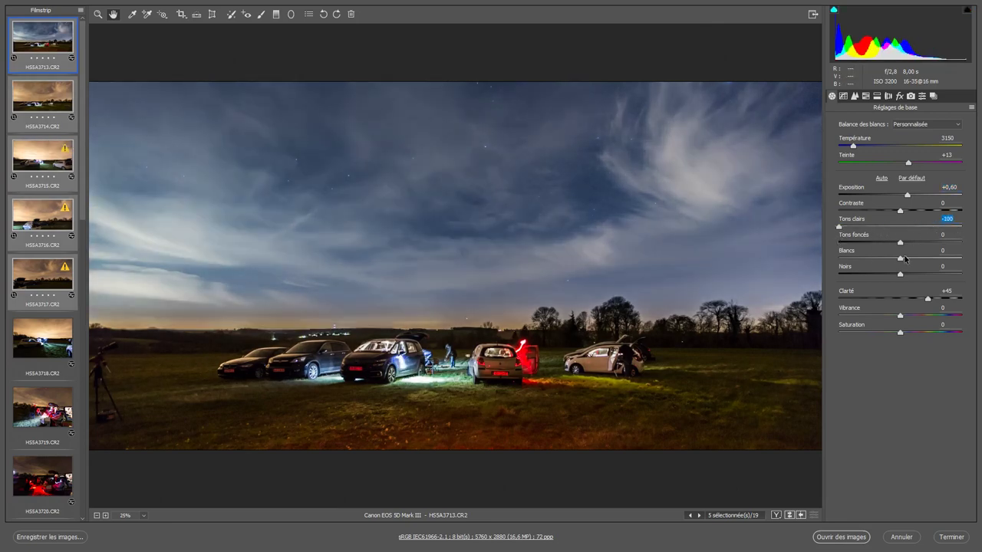
{"action": "left_click_drag", "start_coordinate": [901, 243], "coordinate": [920, 243]}
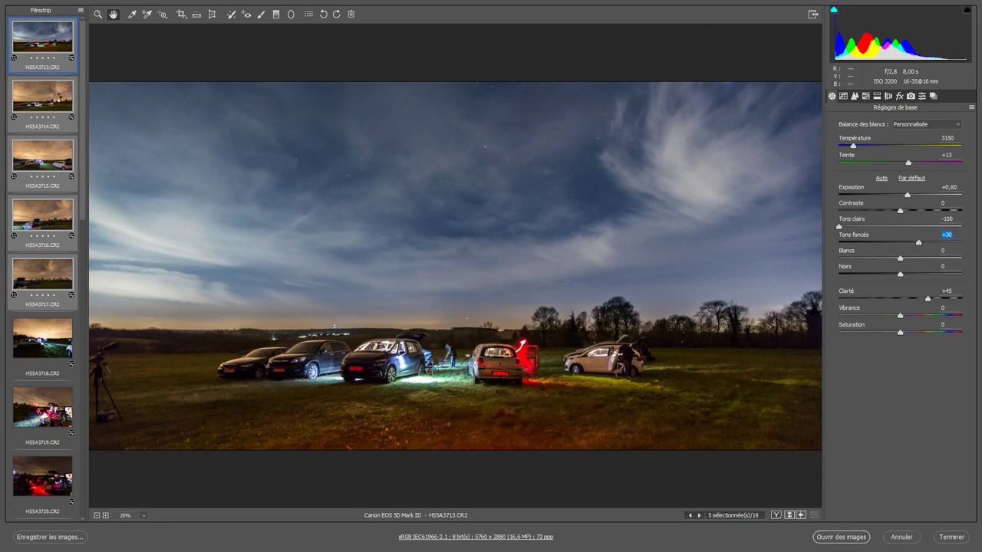
Select all 19 photos and delete their 2:1 crop.
{"action": "left_click", "coordinate": [42, 96]}
{"action": "key", "text": "ctrl+a"}
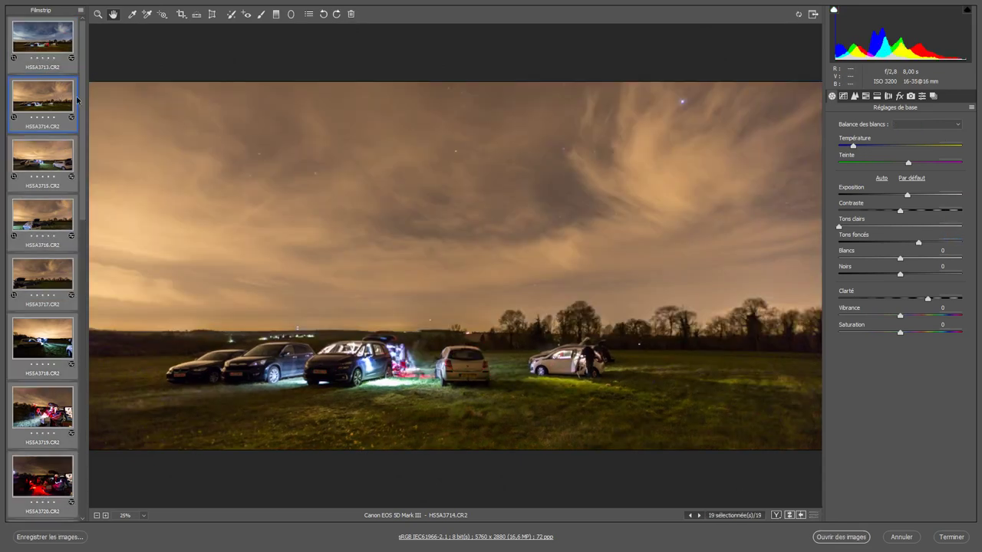
{"action": "left_click", "coordinate": [182, 14]}
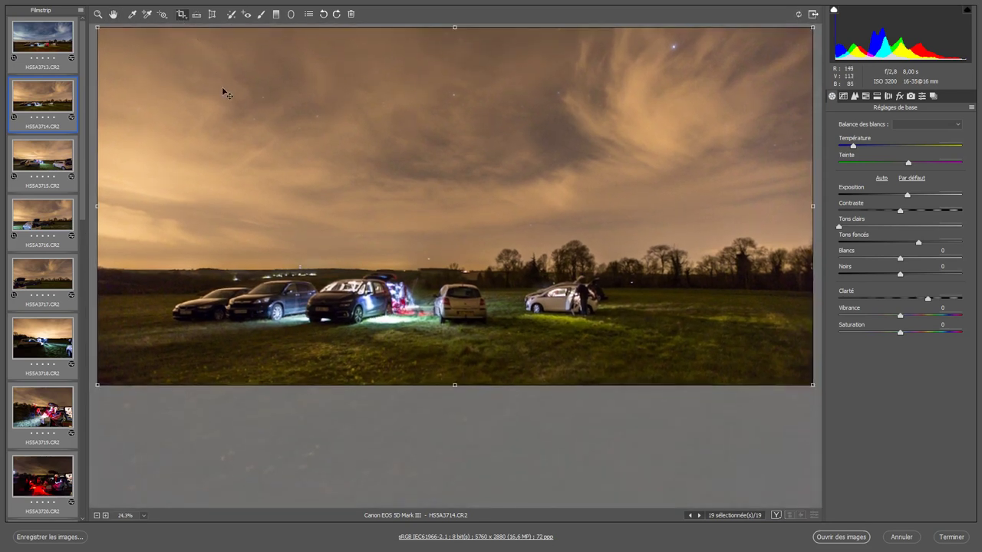
{"action": "key", "text": "Delete"}
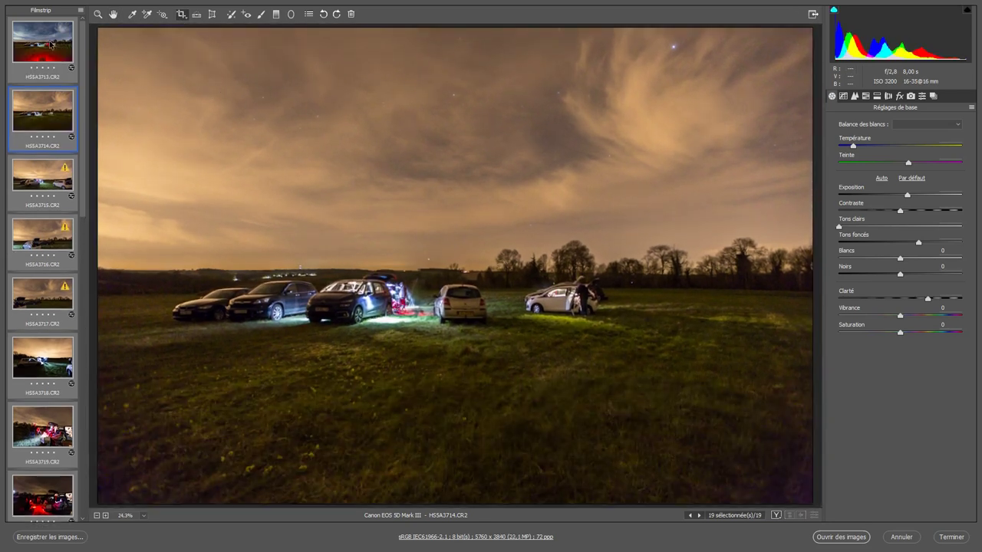
Recrop HS5A3713 to a wide 5760 x 2761 frame above the red-lit foreground.
{"action": "left_click", "coordinate": [51, 44]}
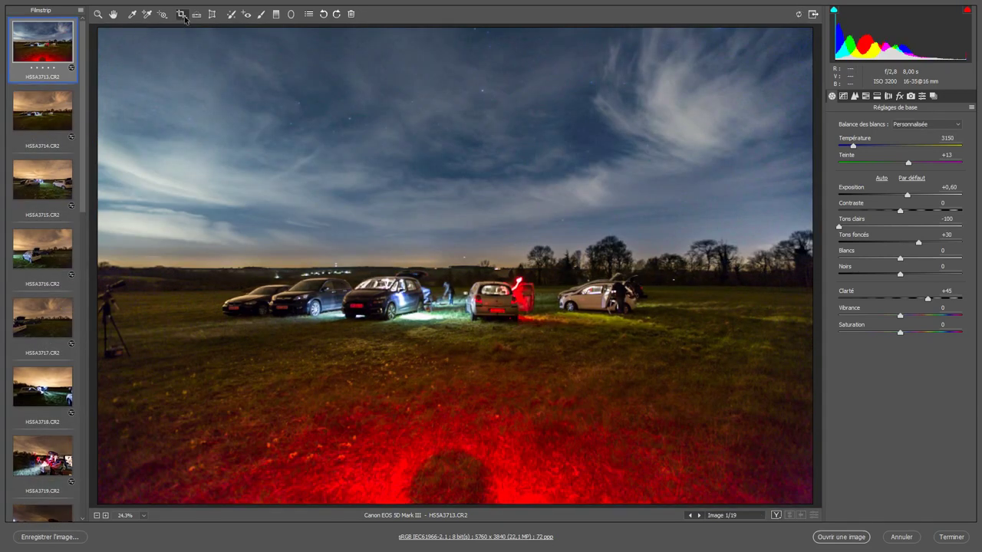
{"action": "left_click", "coordinate": [184, 19]}
{"action": "left_click_drag", "start_coordinate": [97, 28], "coordinate": [828, 377]}
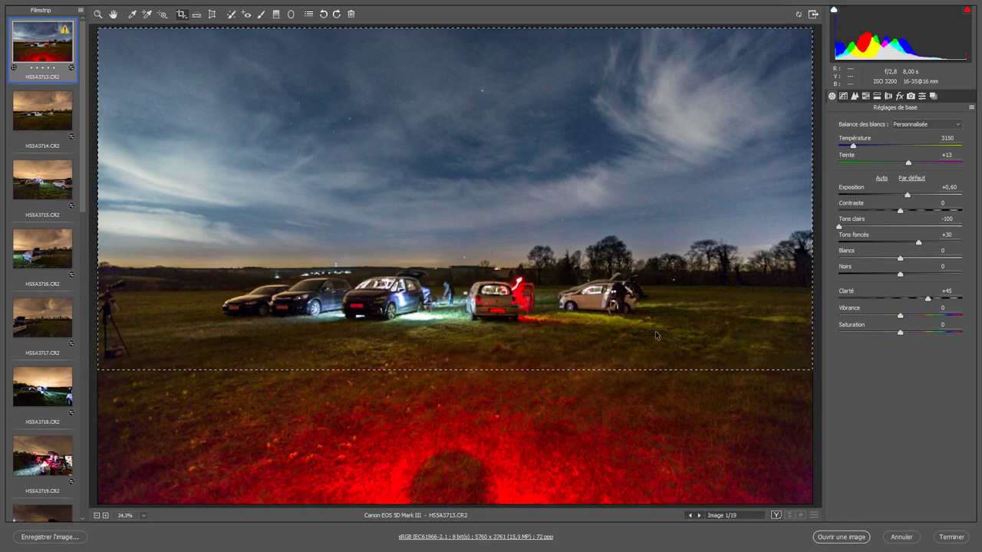
{"action": "key", "text": "z"}
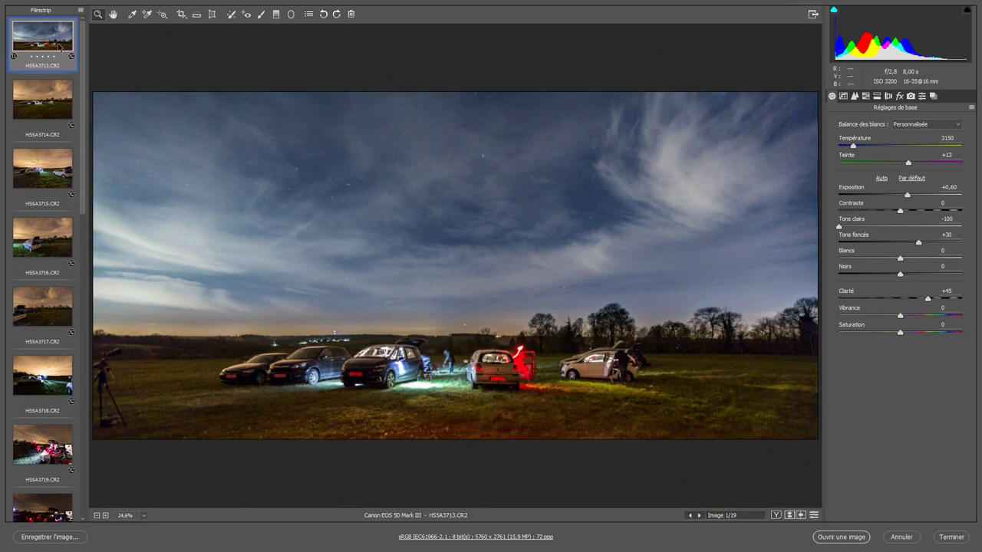
{"action": "key", "text": "shift"}
Sync all settings, including local adjustments, crop and spot removal, across the first six photos, then view HS5A3714.
{"action": "left_click", "coordinate": [46, 319], "text": "shift"}
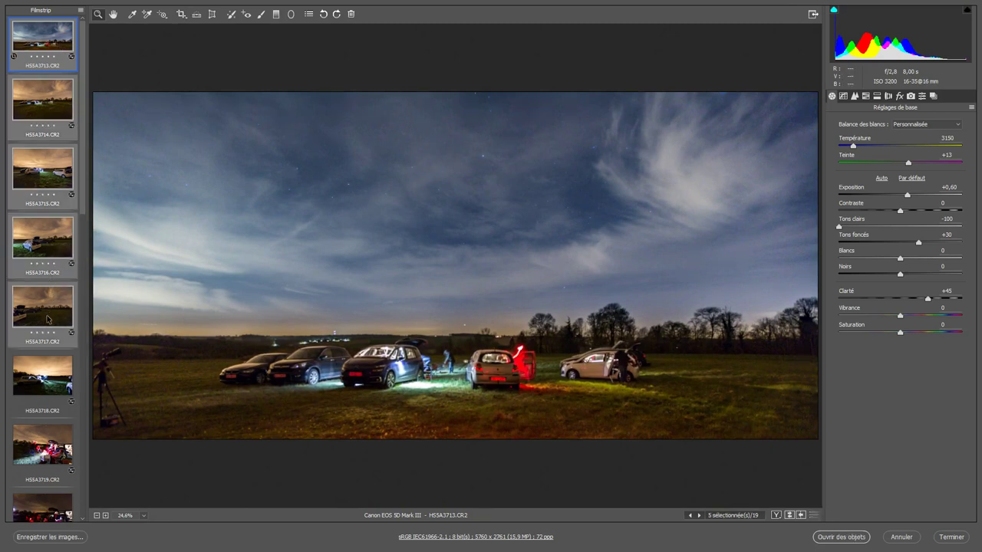
{"action": "left_click", "coordinate": [46, 377], "text": "shift"}
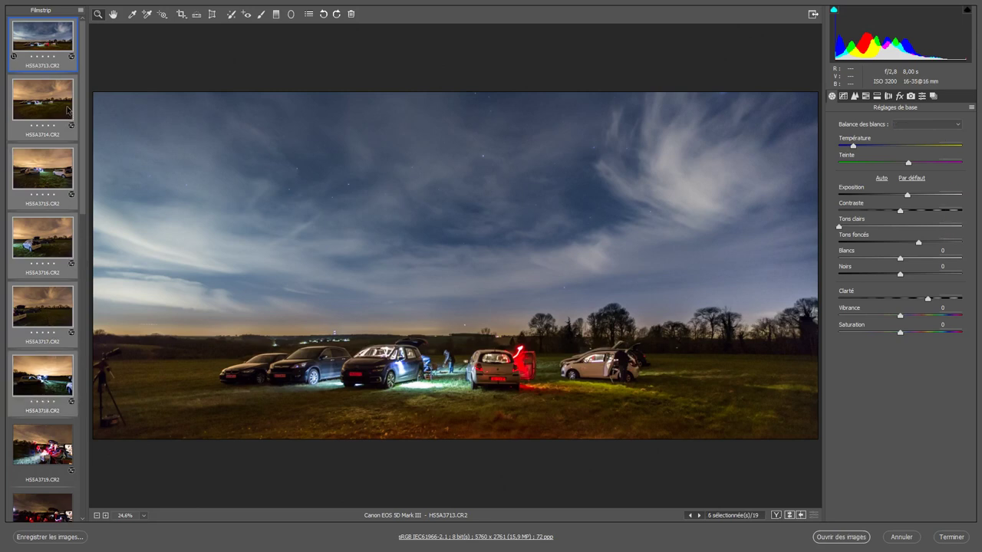
{"action": "left_click", "coordinate": [67, 112], "text": "ctrl"}
{"action": "right_click", "coordinate": [65, 114]}
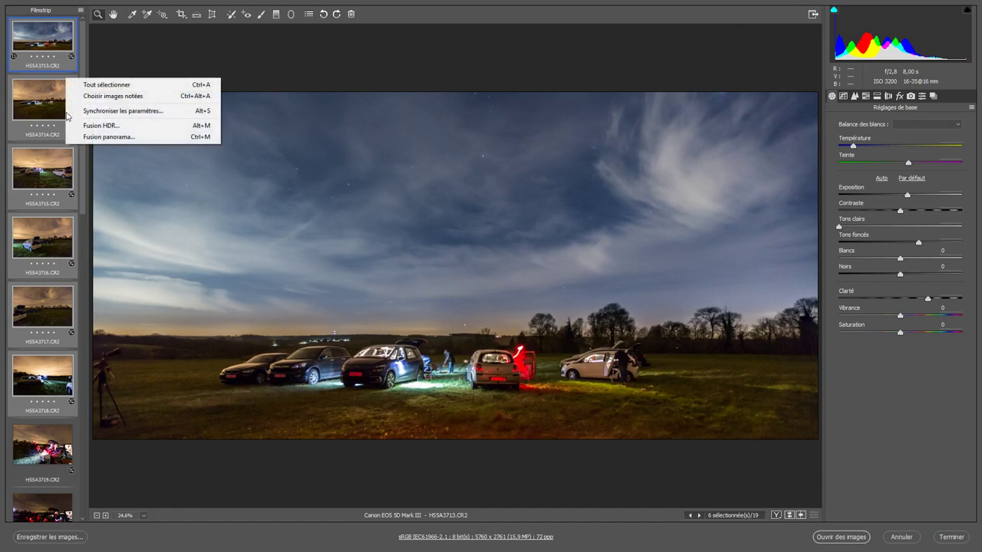
{"action": "left_click", "coordinate": [78, 117]}
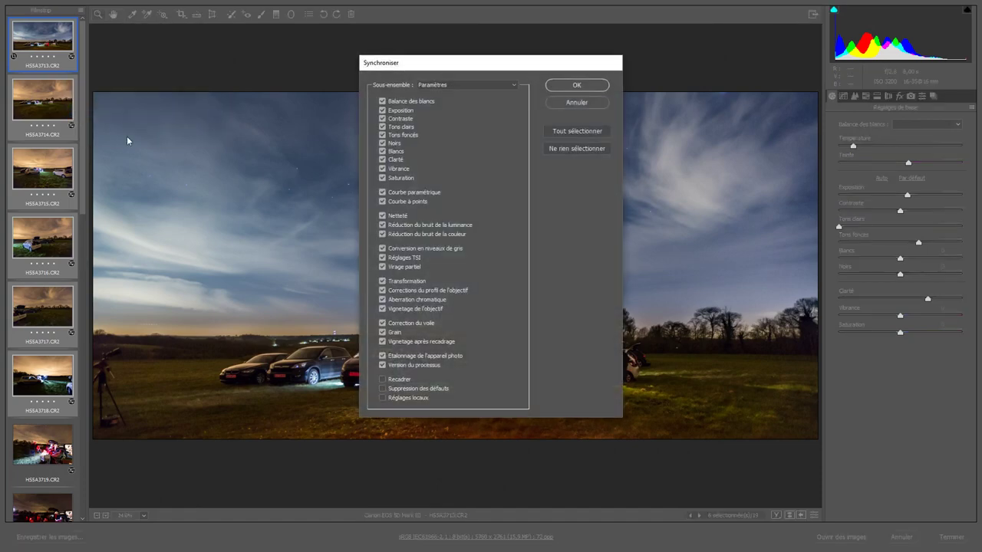
{"action": "left_click", "coordinate": [383, 398]}
{"action": "left_click", "coordinate": [383, 380]}
{"action": "left_click", "coordinate": [383, 389]}
{"action": "left_click", "coordinate": [584, 85]}
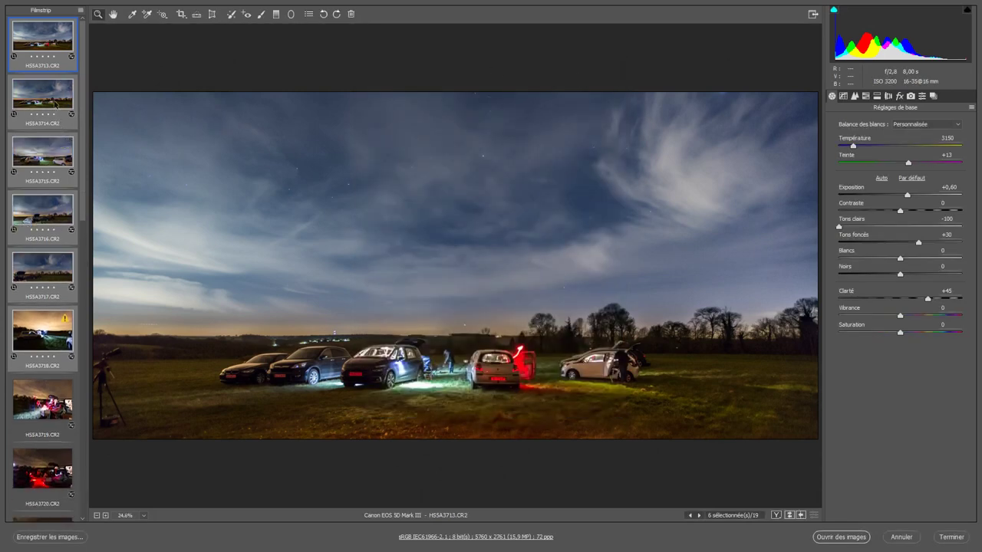
{"action": "left_click", "coordinate": [54, 99]}
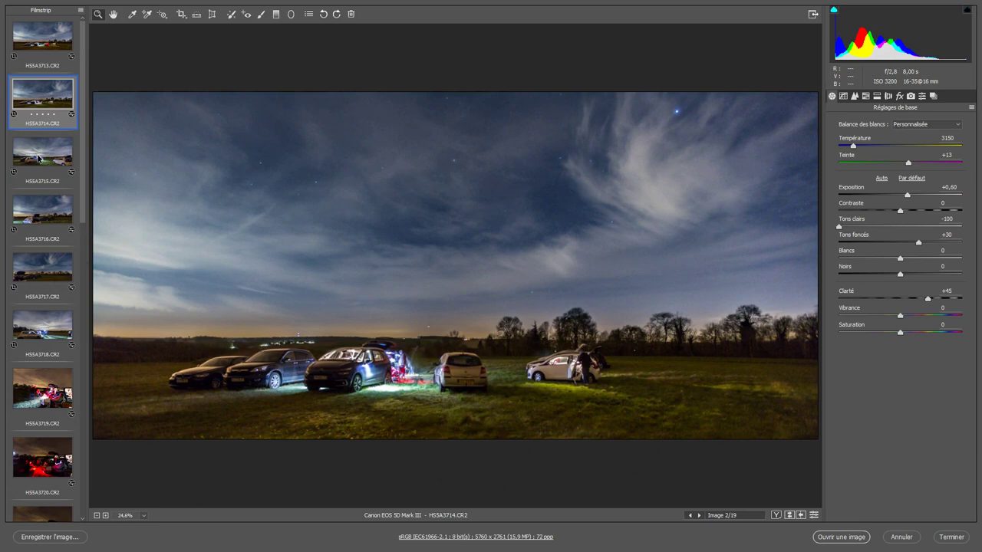
Open the third photo, HS5A3715, and select the Hand tool.
{"action": "left_click", "coordinate": [39, 159]}
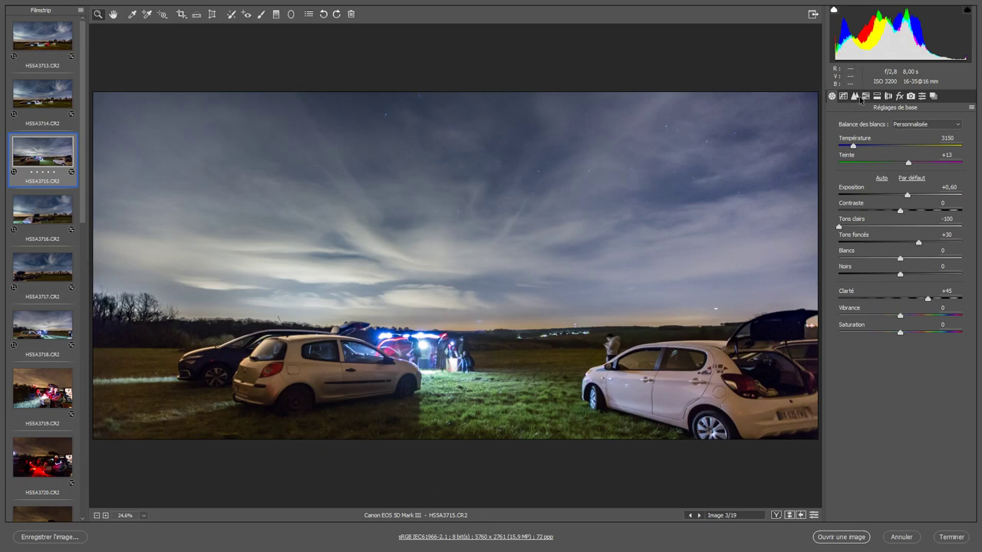
{"action": "left_click", "coordinate": [114, 15]}
Add a sky graduated filter with clarity +99 and exposure -0.40, then open HS5A3716.
{"action": "left_click", "coordinate": [276, 14]}
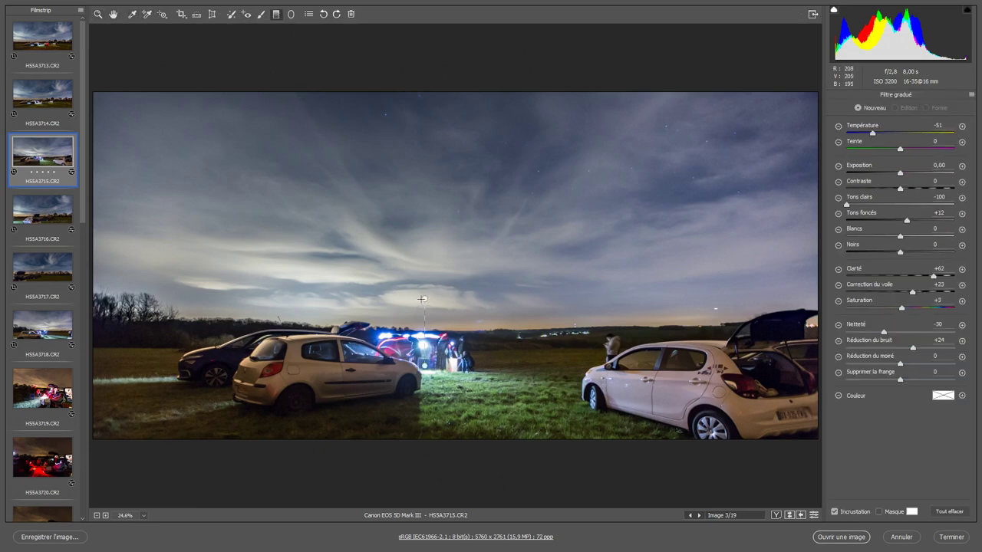
{"action": "left_click_drag", "start_coordinate": [421, 299], "coordinate": [425, 305]}
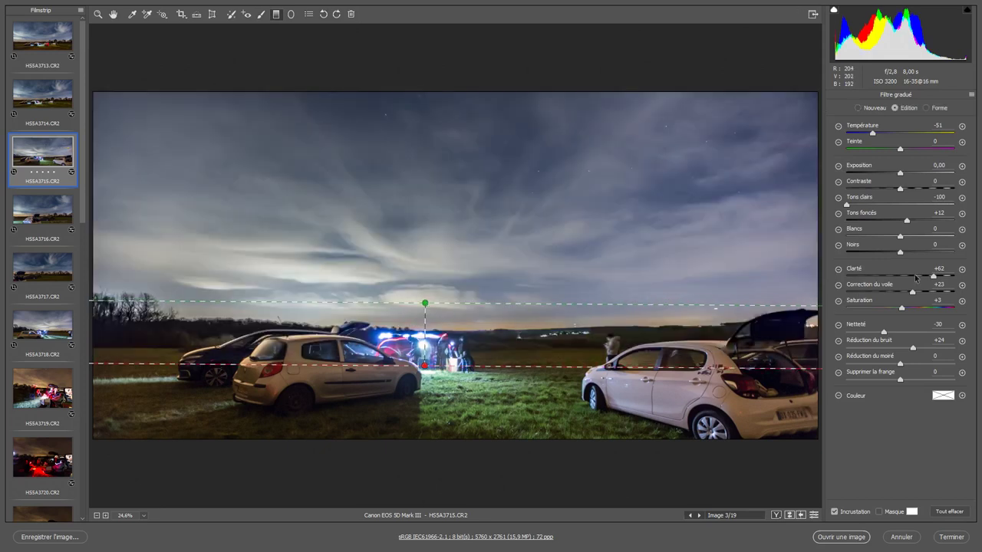
{"action": "mouse_move", "coordinate": [932, 276]}
{"action": "left_mouse_down"}
{"action": "mouse_move", "coordinate": [911, 278]}
{"action": "mouse_move", "coordinate": [953, 278]}
{"action": "left_mouse_up"}
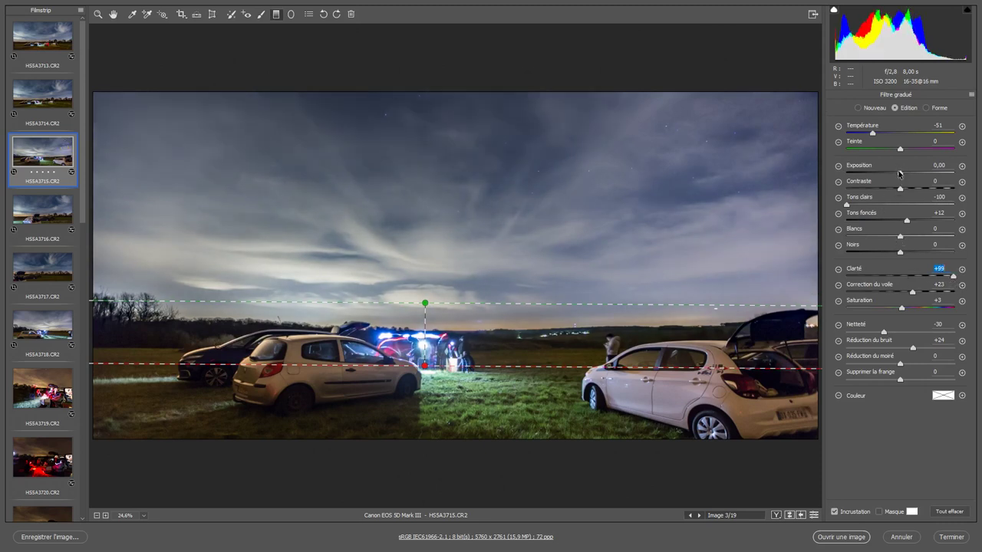
{"action": "left_click_drag", "start_coordinate": [899, 174], "coordinate": [894, 174]}
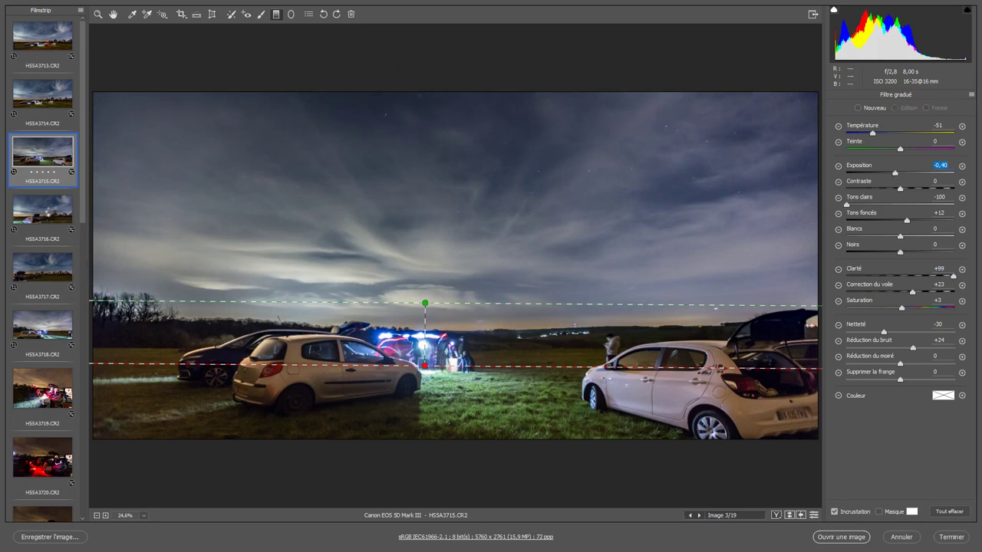
{"action": "left_click", "coordinate": [52, 216]}
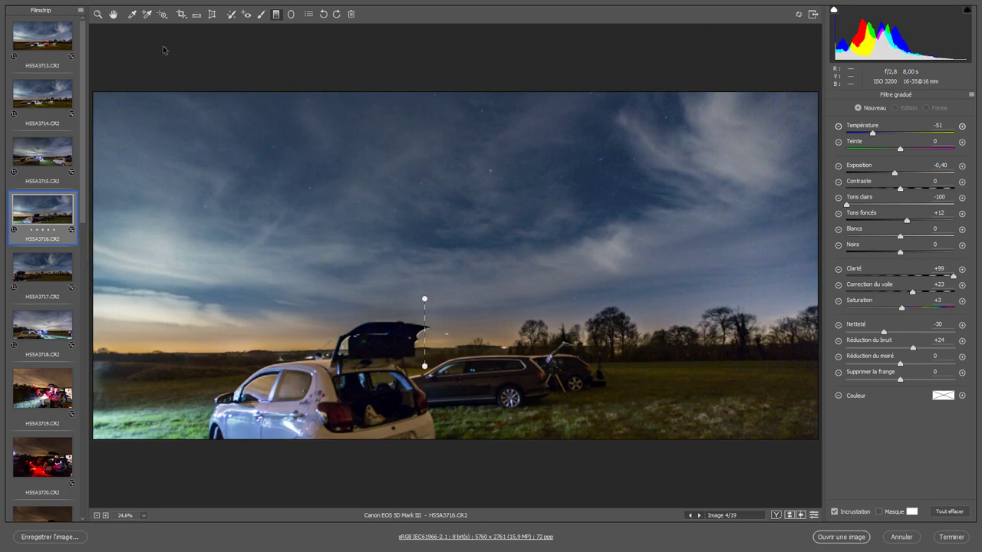
Lower the bottom crop edge on photos four, three and five to include more grass, then open HS5A3718.
{"action": "left_click", "coordinate": [184, 18]}
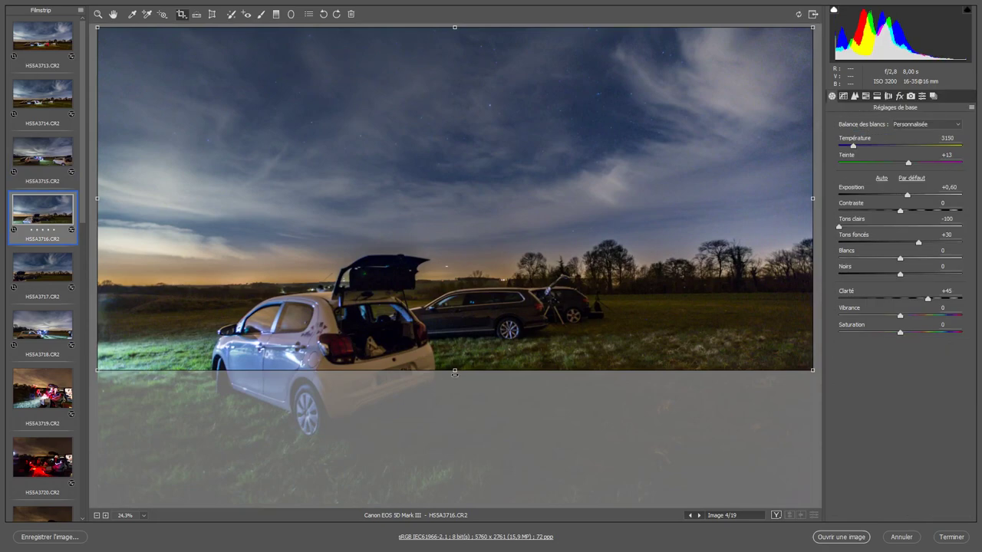
{"action": "left_click_drag", "start_coordinate": [454, 371], "coordinate": [455, 448]}
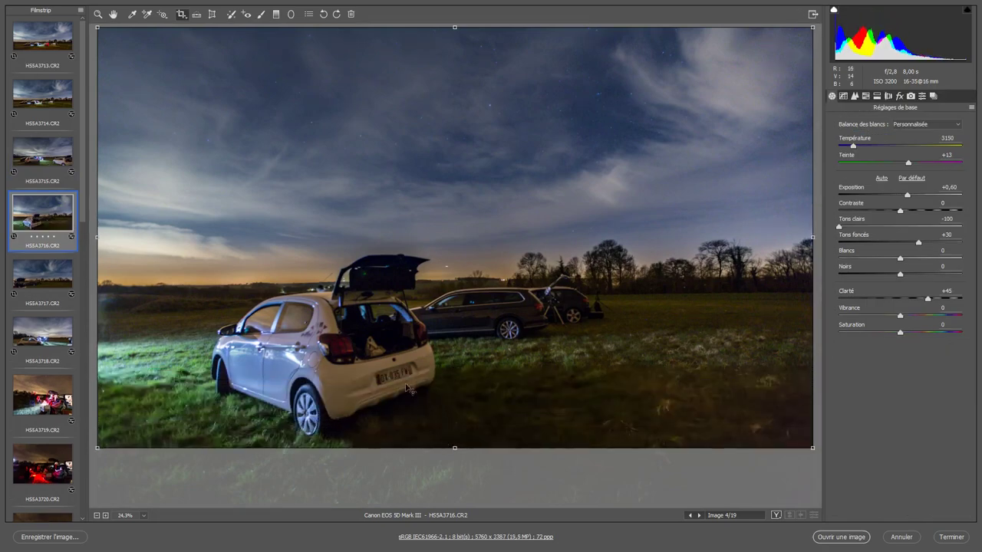
{"action": "left_click", "coordinate": [46, 159]}
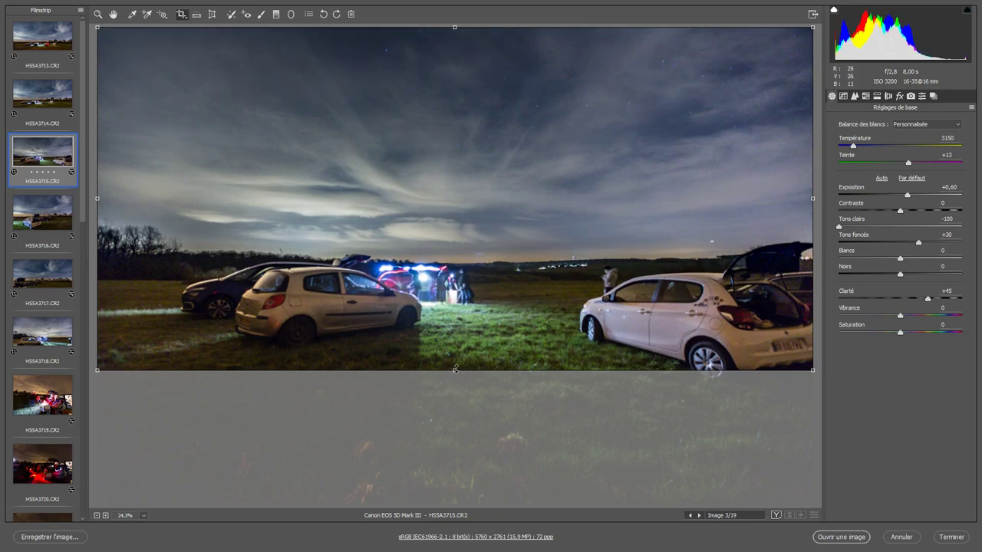
{"action": "left_click_drag", "start_coordinate": [454, 368], "coordinate": [455, 388]}
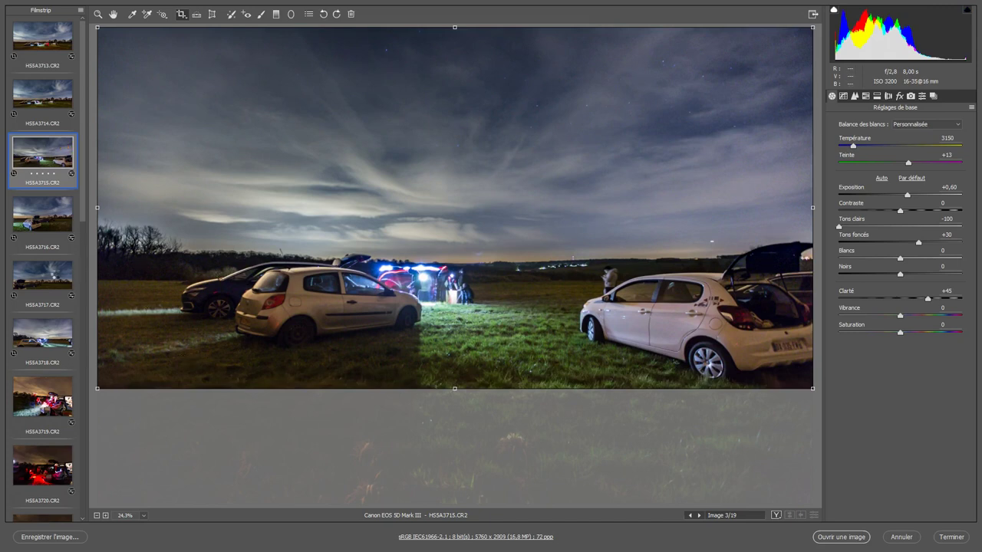
{"action": "left_click", "coordinate": [42, 274]}
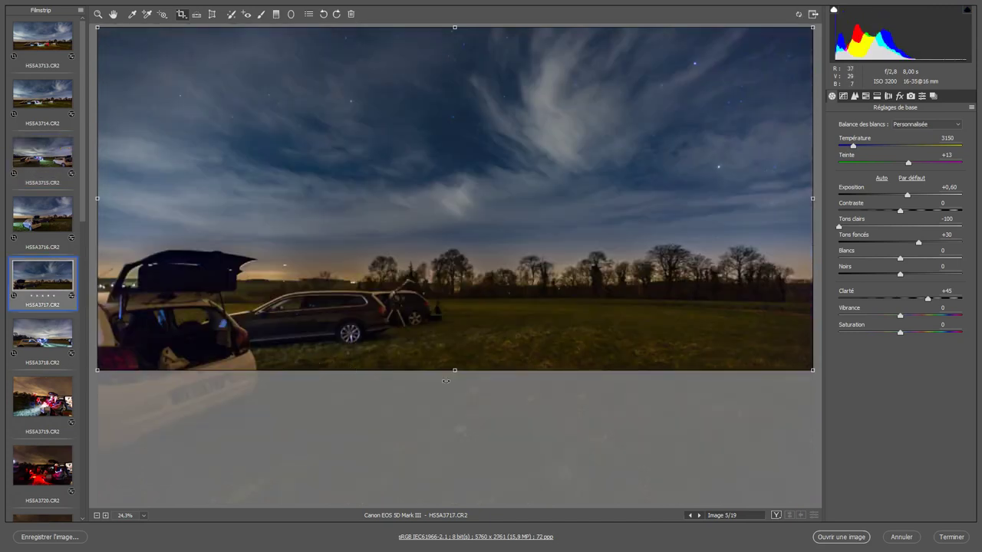
{"action": "left_click_drag", "start_coordinate": [455, 370], "coordinate": [441, 455]}
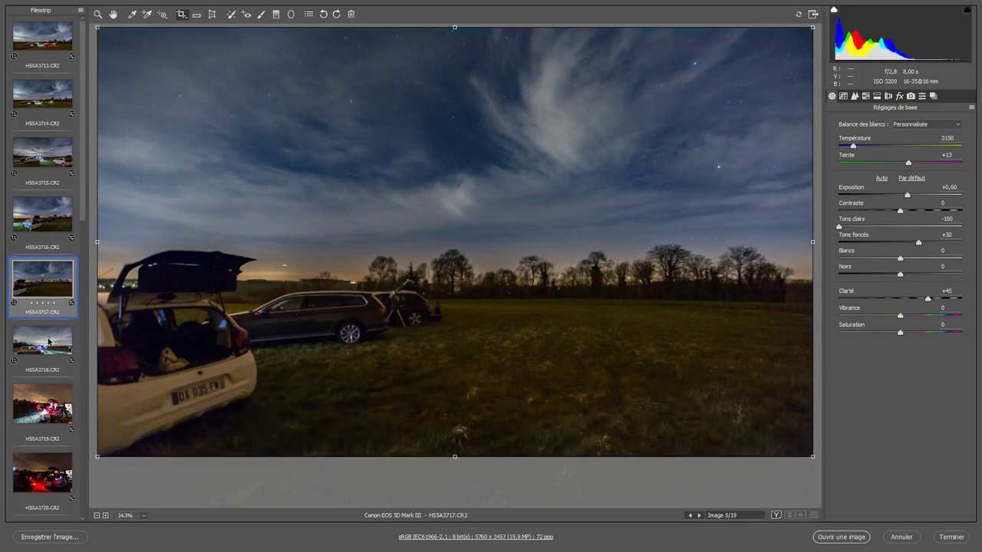
{"action": "left_click", "coordinate": [49, 342]}
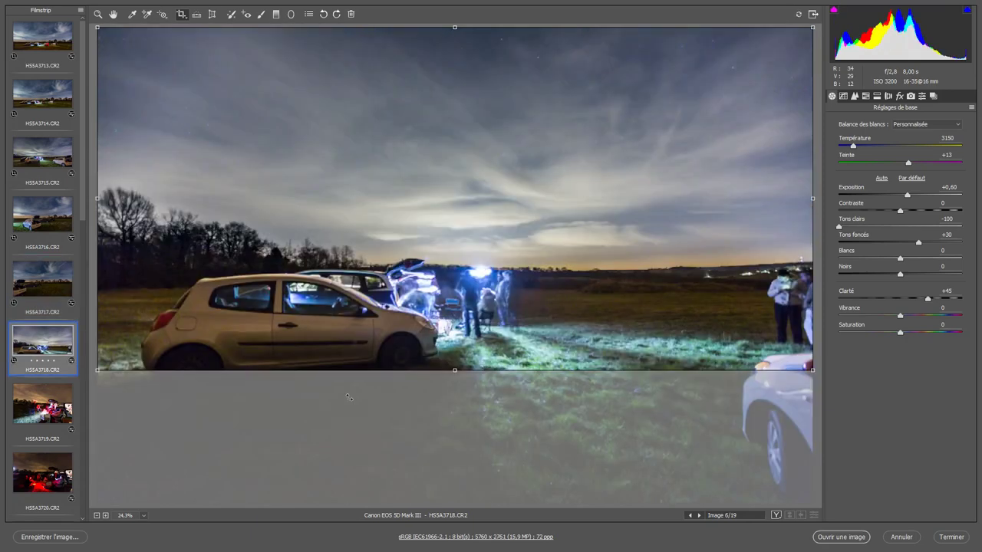
Extend the crop to include more grass; set exposure -0,05, saturation +7, tint -2, temperature 3050.
{"action": "mouse_move", "coordinate": [452, 371]}
{"action": "left_mouse_down"}
{"action": "mouse_move", "coordinate": [443, 418]}
{"action": "mouse_move", "coordinate": [443, 399]}
{"action": "left_mouse_up"}
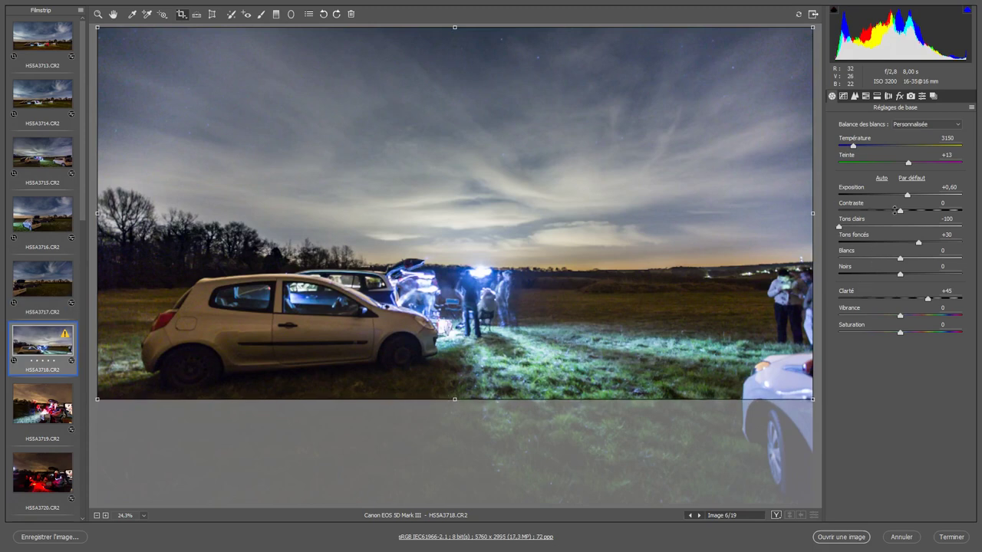
{"action": "left_click_drag", "start_coordinate": [911, 201], "coordinate": [903, 199]}
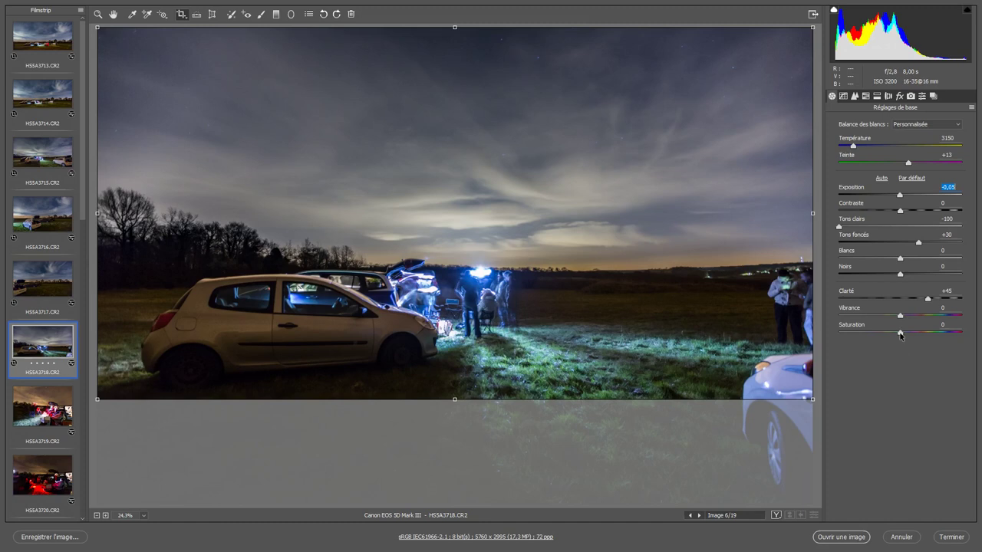
{"action": "left_click_drag", "start_coordinate": [899, 333], "coordinate": [905, 334]}
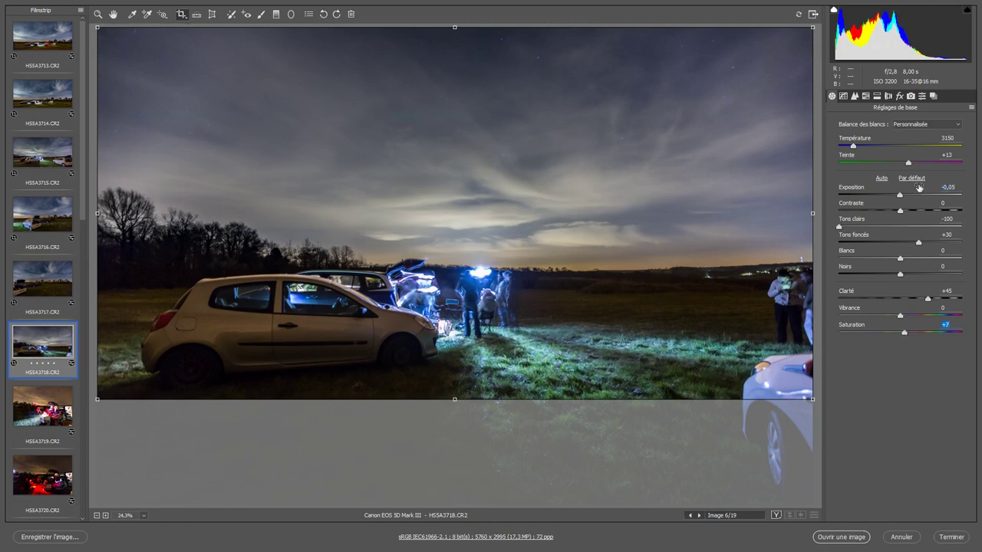
{"action": "left_click_drag", "start_coordinate": [910, 165], "coordinate": [901, 164]}
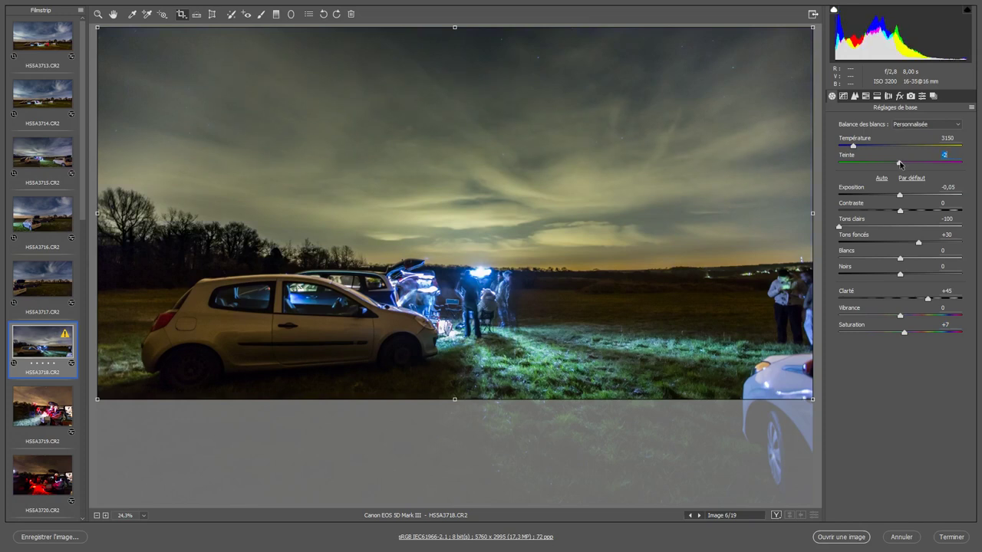
{"action": "left_click_drag", "start_coordinate": [853, 145], "coordinate": [855, 147]}
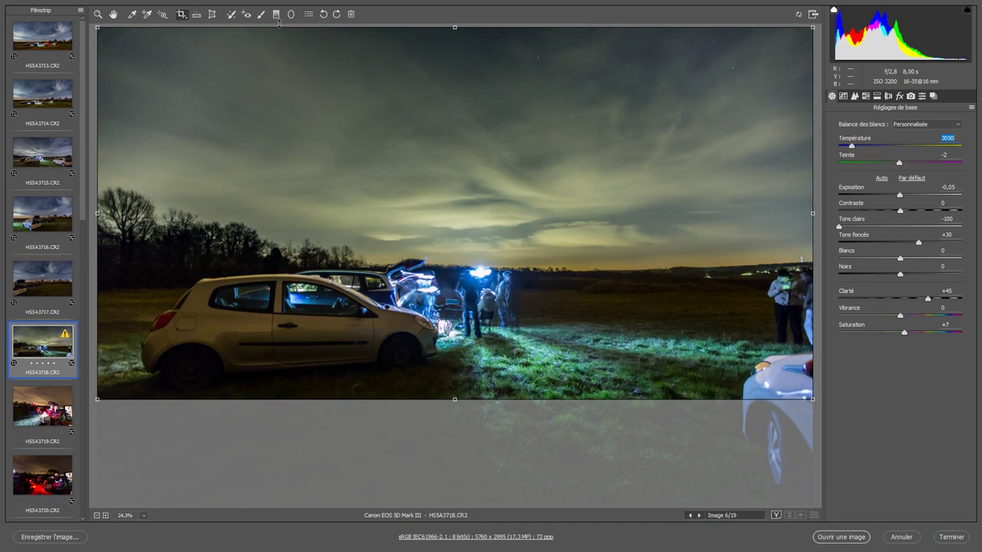
Draw a sky graduated filter from the horizon down to the cars with tint +20.
{"action": "key", "text": "g"}
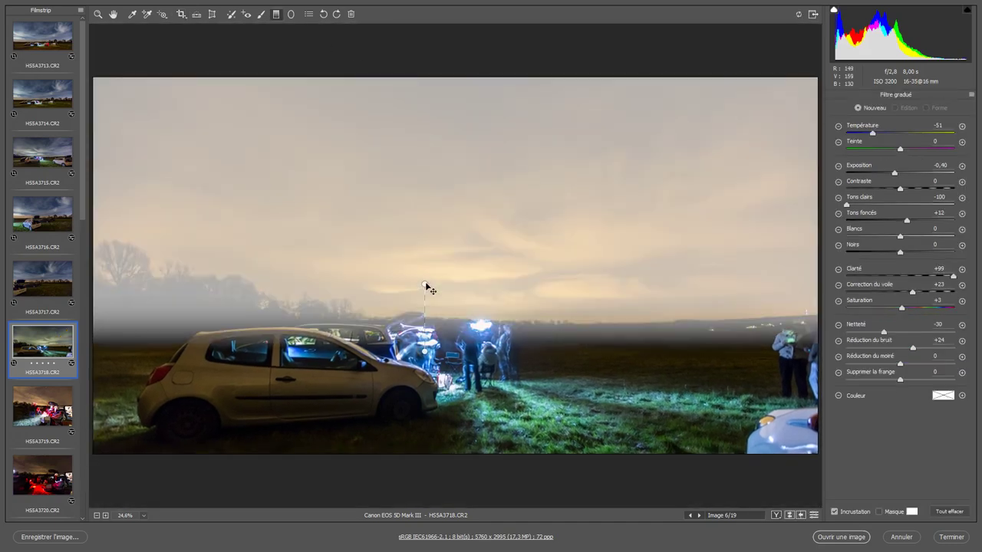
{"action": "left_click_drag", "start_coordinate": [424, 283], "coordinate": [424, 351]}
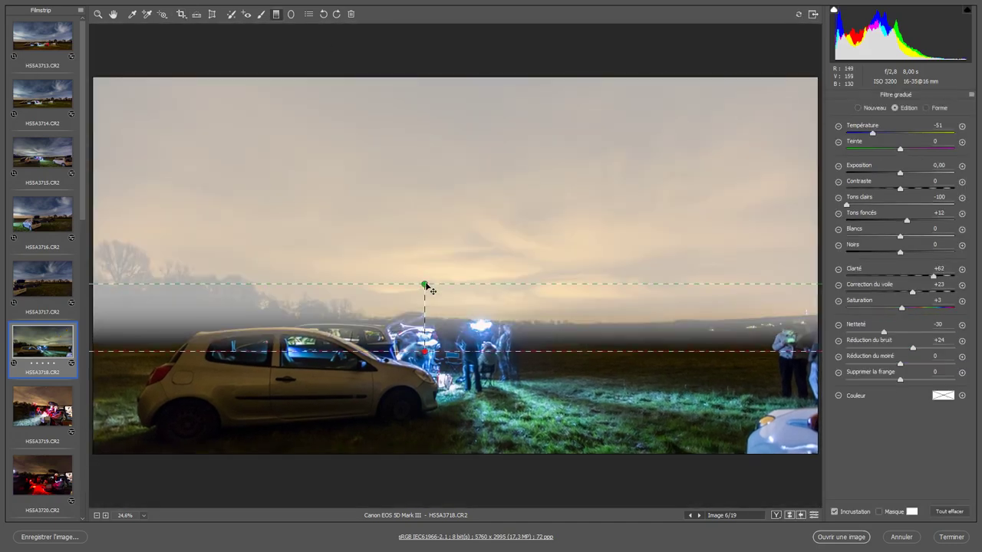
{"action": "left_click_drag", "start_coordinate": [900, 151], "coordinate": [912, 153]}
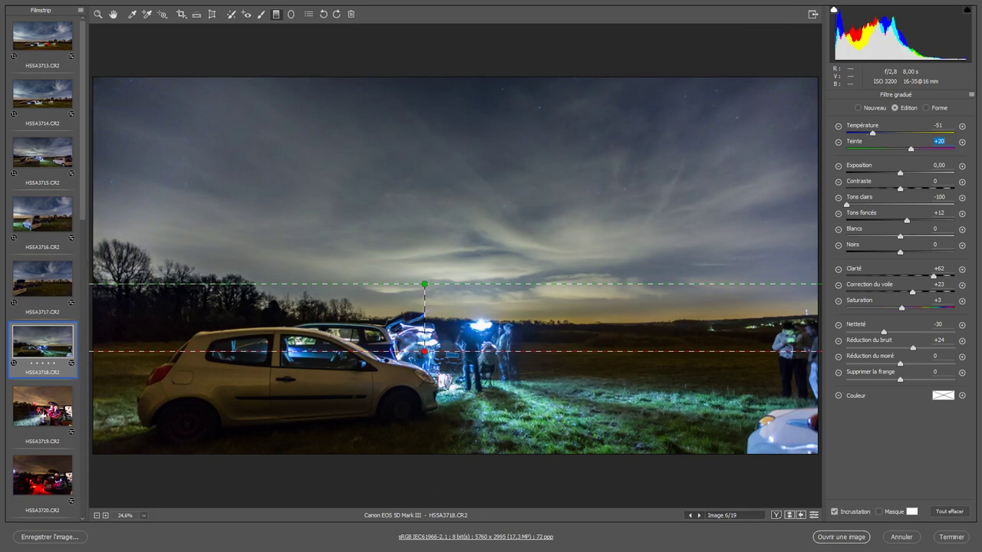
Straighten HS5A3719 along the tree line and commit the crop at 5304 x 3536.
{"action": "left_click", "coordinate": [43, 407]}
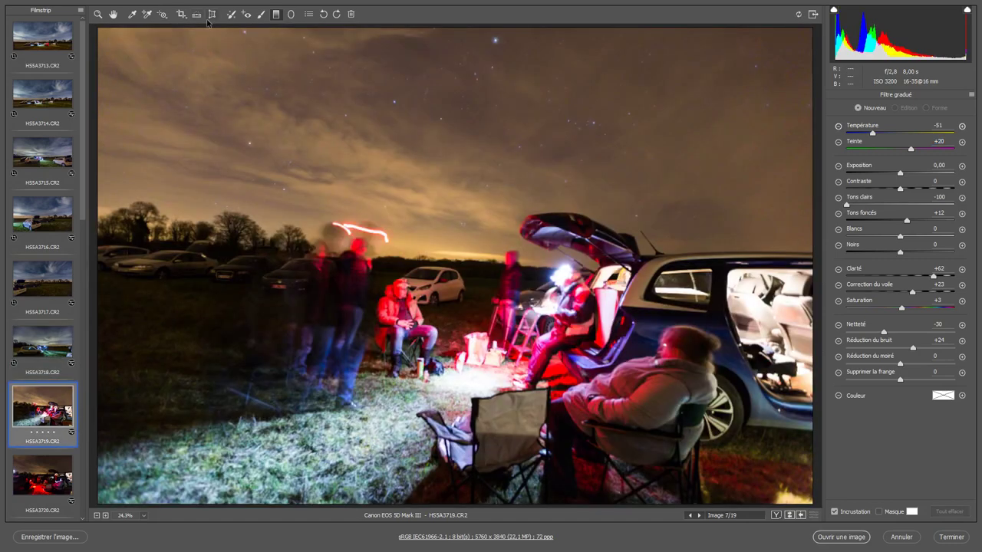
{"action": "left_click", "coordinate": [196, 19]}
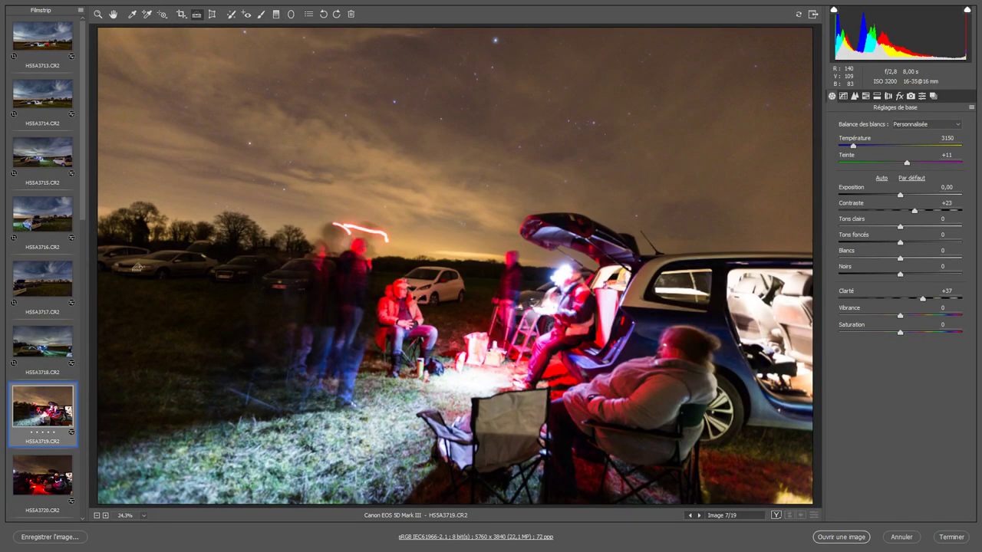
{"action": "mouse_move", "coordinate": [132, 265]}
{"action": "left_mouse_down"}
{"action": "mouse_move", "coordinate": [714, 308]}
{"action": "mouse_move", "coordinate": [807, 301]}
{"action": "left_mouse_up"}
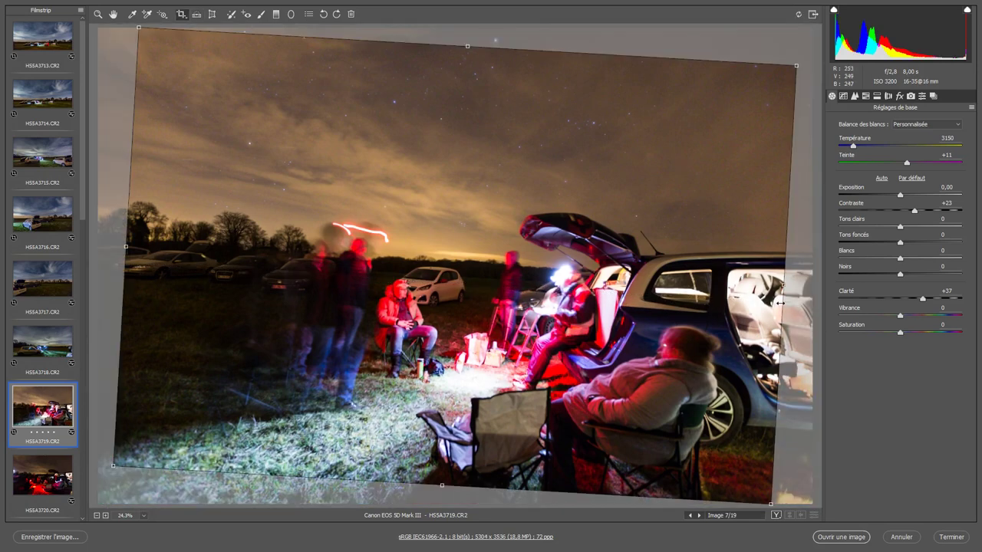
{"action": "key", "text": "Return"}
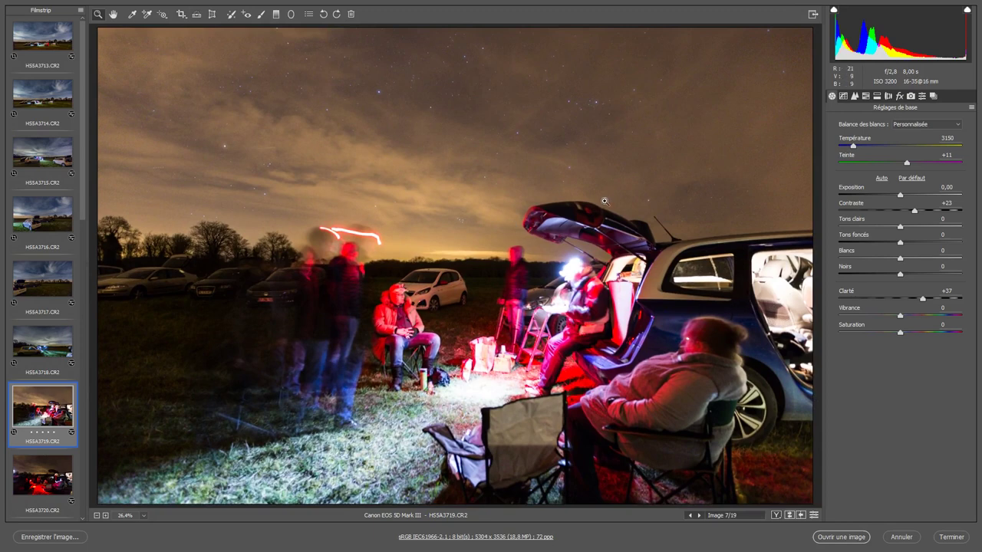
Draw a sky-to-horizon graduated filter on HS5A3719 with haze correction +13 and clarity +17.
{"action": "left_click", "coordinate": [276, 14]}
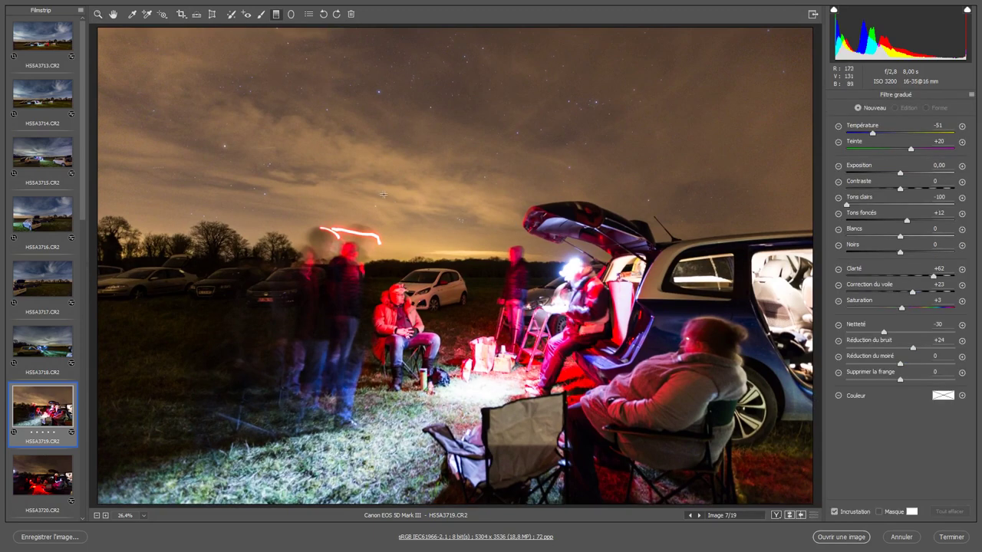
{"action": "left_click_drag", "start_coordinate": [413, 219], "coordinate": [414, 307]}
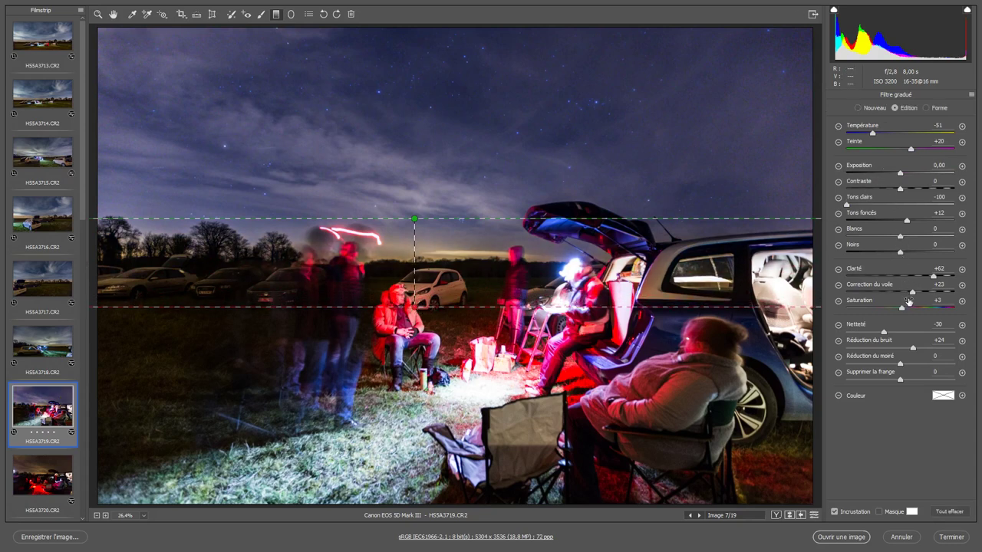
{"action": "left_click", "coordinate": [929, 283]}
{"action": "key", "text": "Down"}
{"action": "key", "text": "Down"}
{"action": "key", "text": "Down"}
{"action": "key", "text": "Down"}
{"action": "key", "text": "Down"}
{"action": "key", "text": "Down"}
{"action": "key", "text": "Down"}
{"action": "key", "text": "Down"}
{"action": "key", "text": "Down"}
{"action": "left_click_drag", "start_coordinate": [932, 277], "coordinate": [909, 281]}
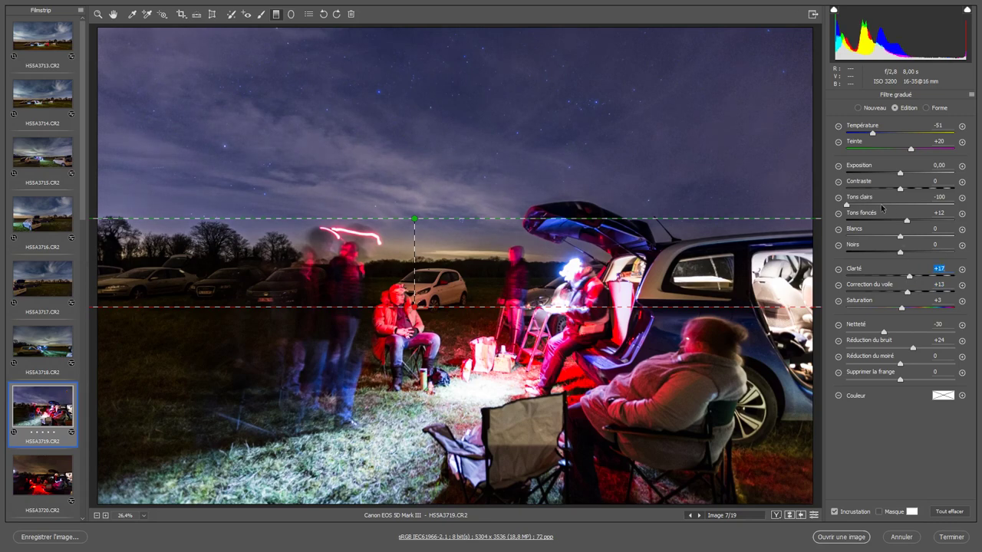
Set the photo's highlights to -100 and shadows to +61.
{"action": "left_click", "coordinate": [113, 14]}
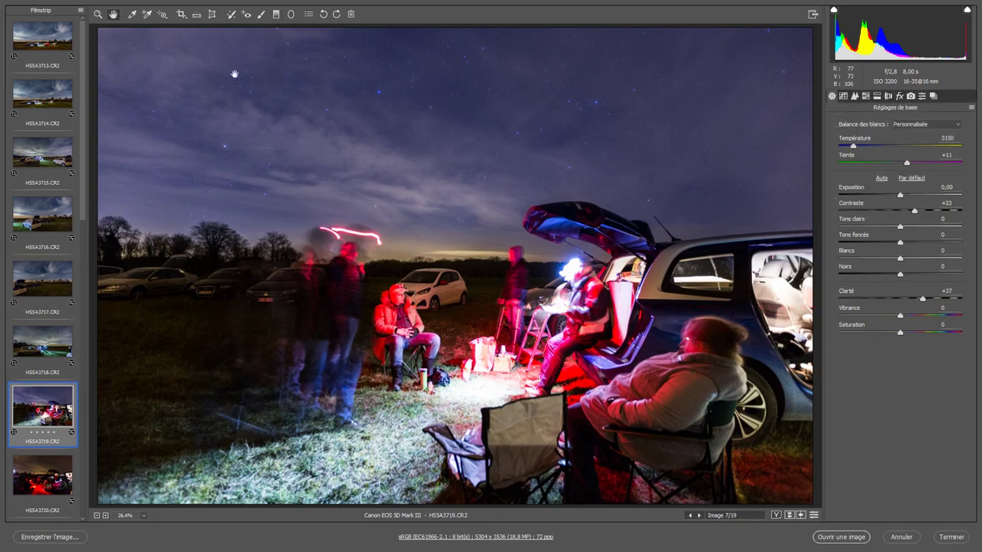
{"action": "left_click_drag", "start_coordinate": [900, 227], "coordinate": [835, 228]}
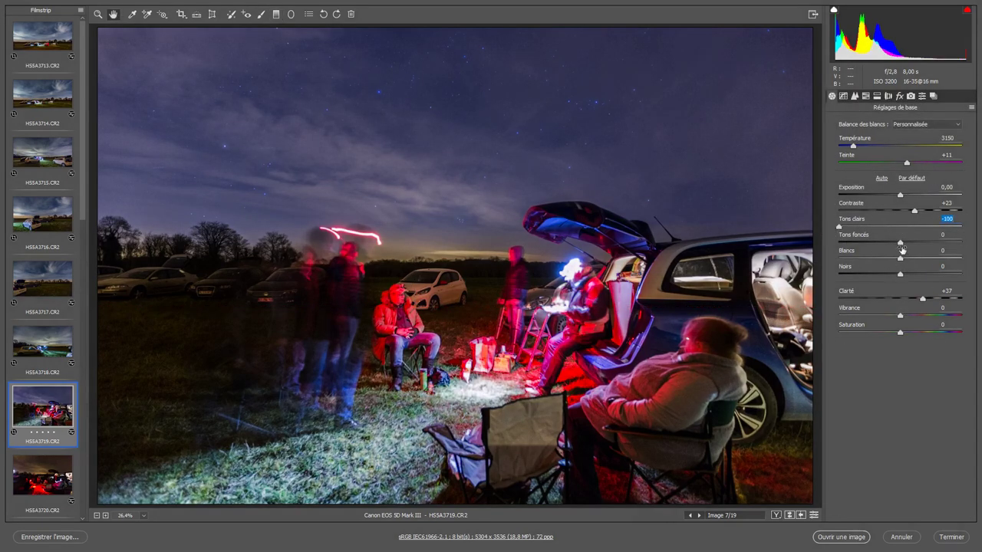
{"action": "left_click_drag", "start_coordinate": [901, 245], "coordinate": [937, 243]}
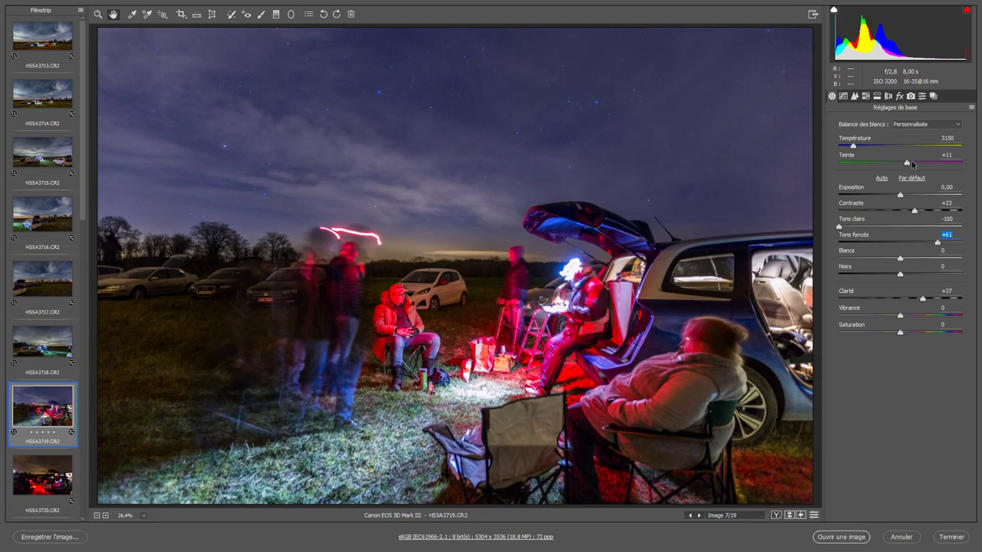
Desaturate the reds to -29 in the HSL saturation adjustments.
{"action": "left_click", "coordinate": [866, 96]}
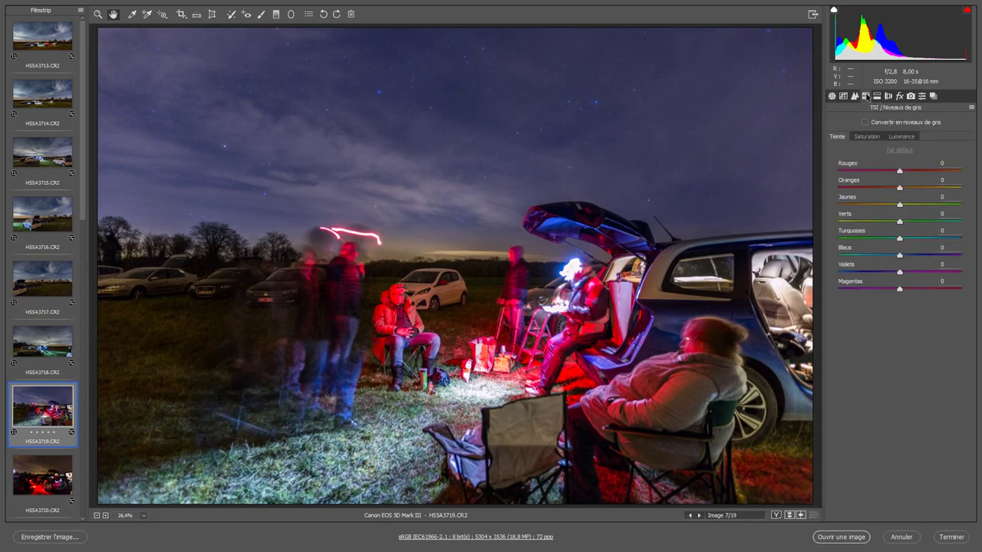
{"action": "left_click", "coordinate": [869, 137]}
{"action": "mouse_move", "coordinate": [899, 172]}
{"action": "left_mouse_down"}
{"action": "mouse_move", "coordinate": [869, 172]}
{"action": "mouse_move", "coordinate": [878, 172]}
{"action": "left_mouse_up"}
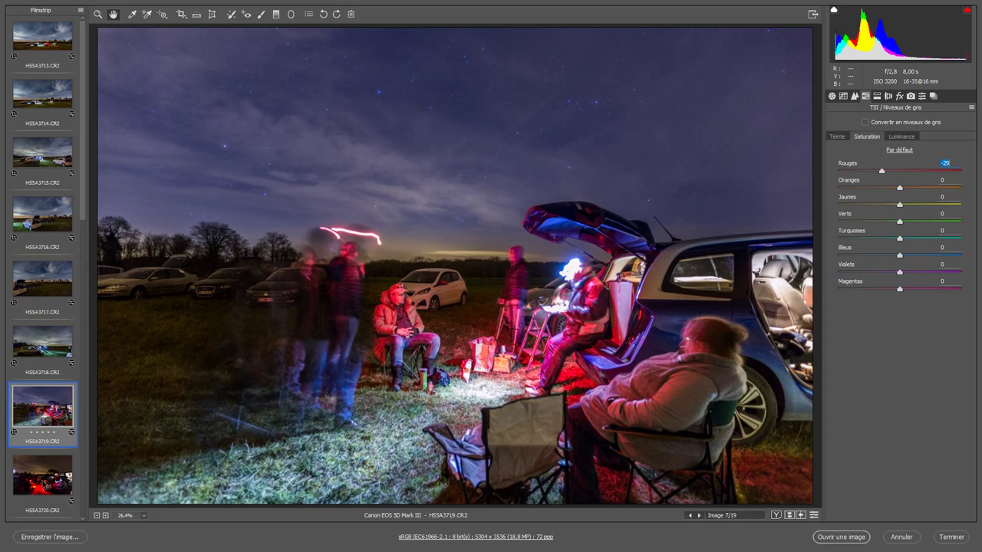
Sync HS5A3719's settings to HS5A3719 through HS5A3727, leaving local adjustments unchecked.
{"action": "left_click", "coordinate": [45, 476]}
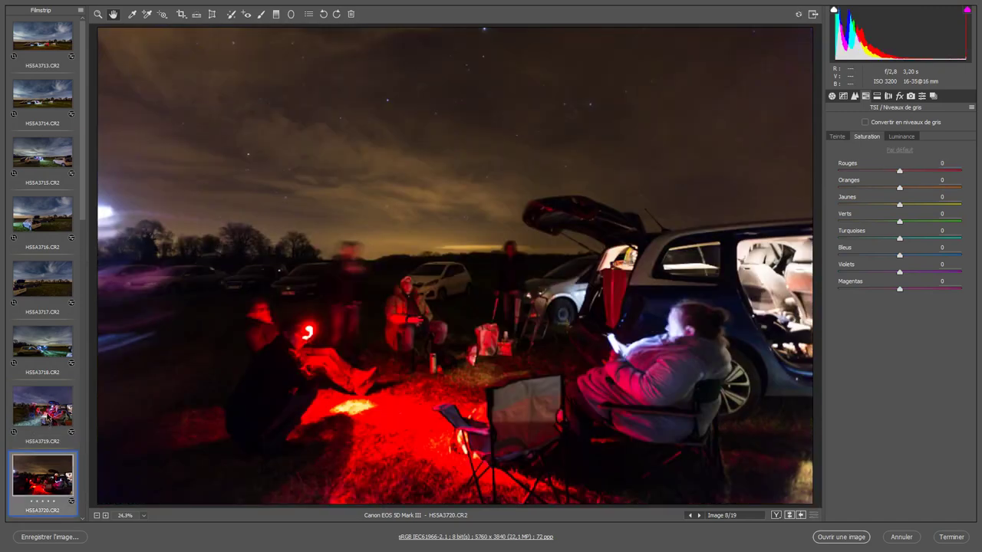
{"action": "left_click", "coordinate": [44, 414]}
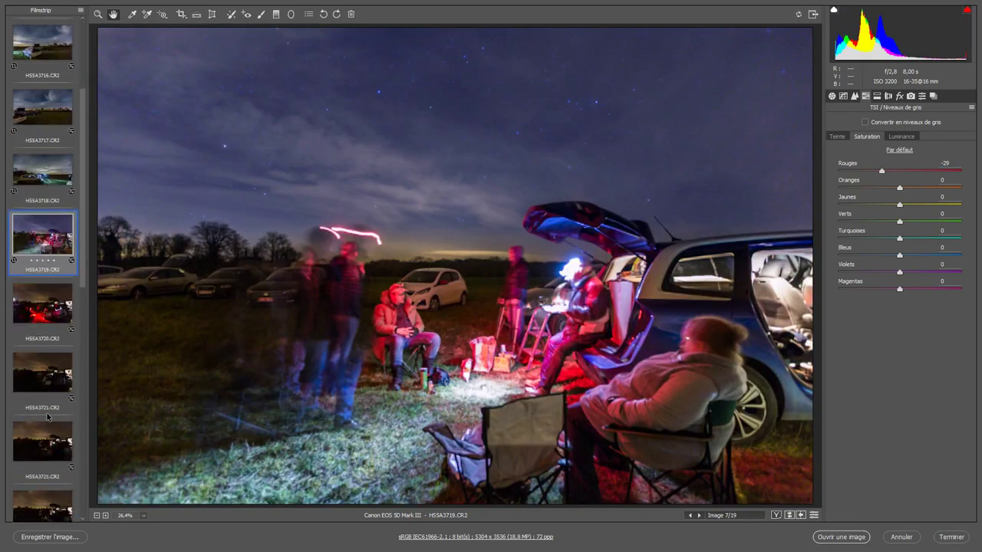
{"action": "scroll", "coordinate": [47, 416], "scroll_direction": "down", "scroll_amount": 3}
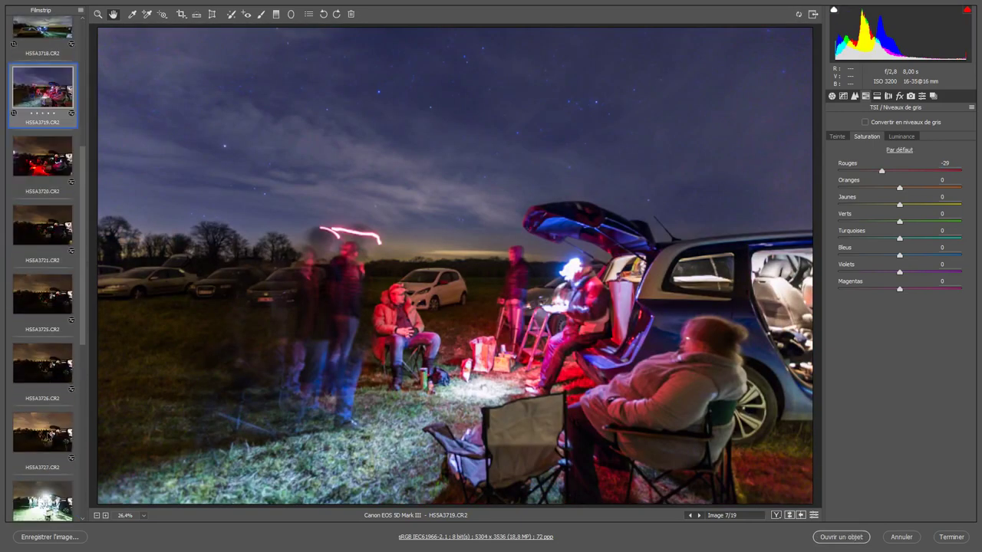
{"action": "left_click", "coordinate": [49, 435], "text": "shift"}
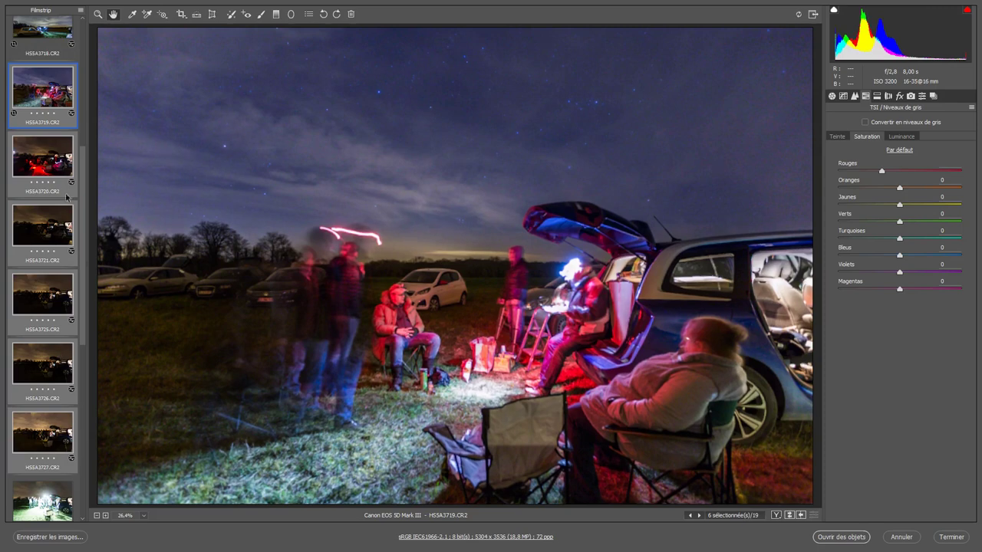
{"action": "right_click", "coordinate": [55, 60]}
{"action": "left_click", "coordinate": [73, 92]}
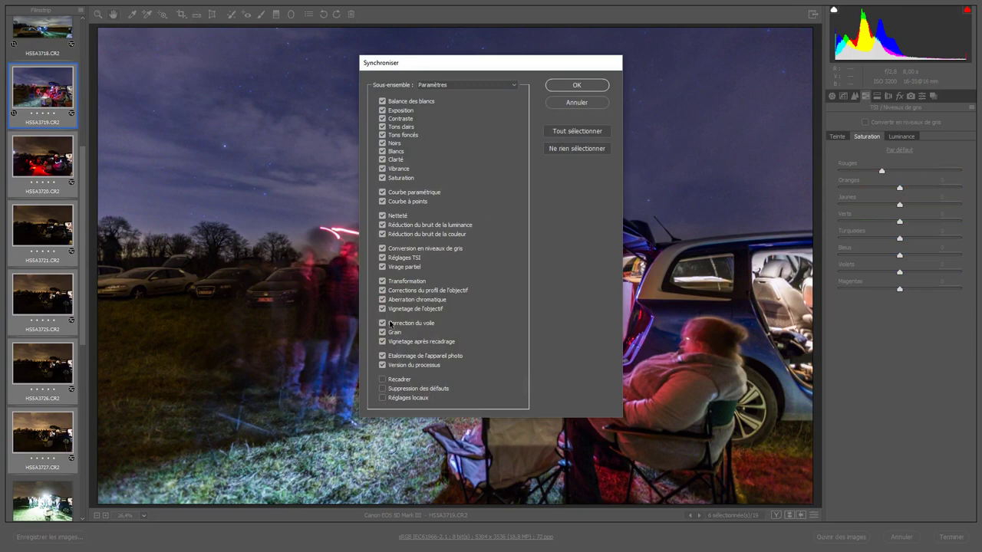
{"action": "left_click", "coordinate": [383, 398]}
{"action": "left_click", "coordinate": [383, 398]}
{"action": "left_click", "coordinate": [584, 86]}
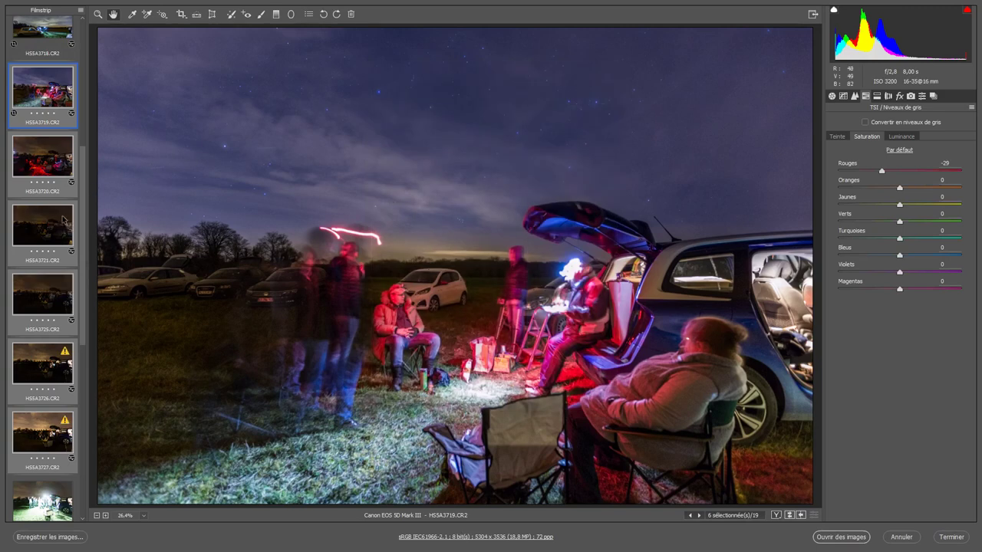
Set HS5A3720 to exposure +0,90, temperature 2650 and tint -15.
{"action": "left_click", "coordinate": [64, 150]}
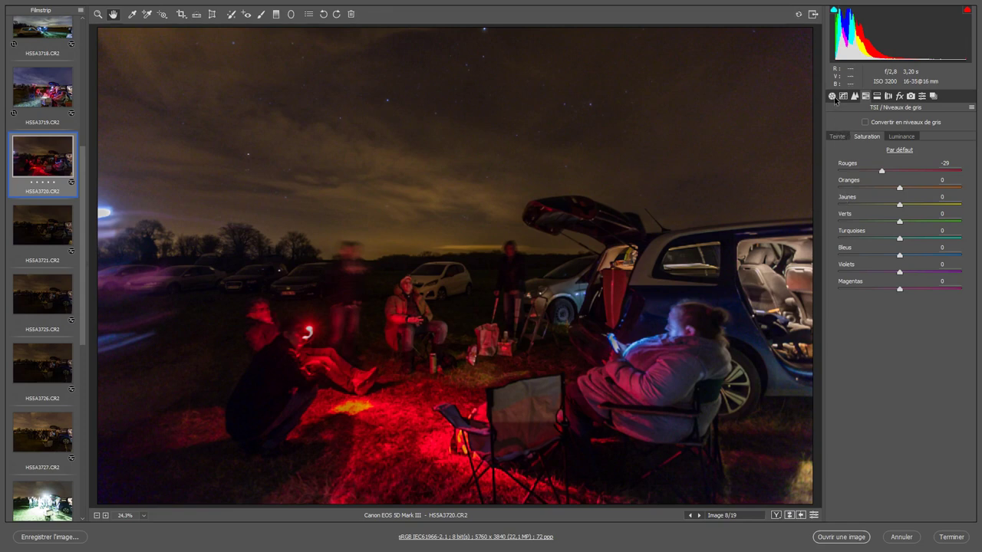
{"action": "left_click", "coordinate": [832, 96]}
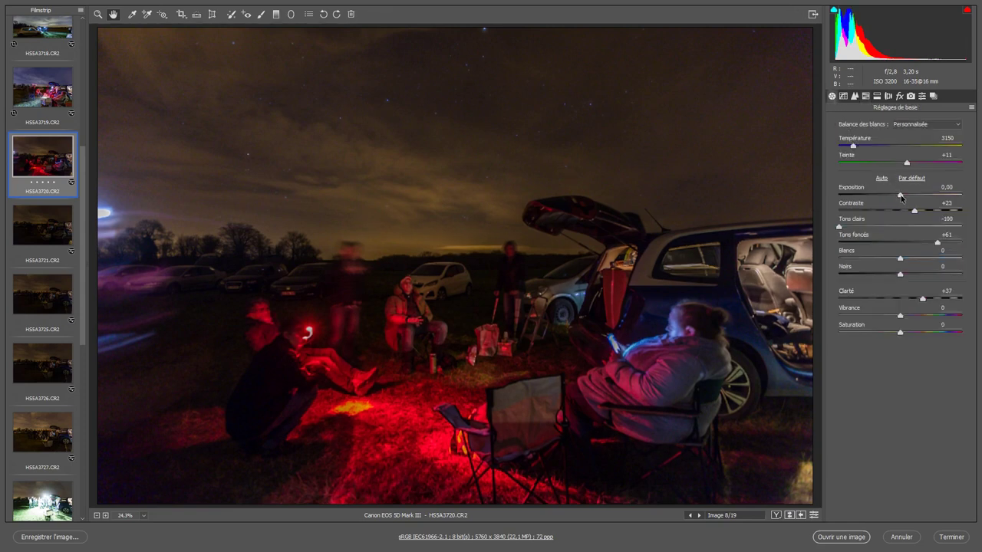
{"action": "left_click_drag", "start_coordinate": [901, 196], "coordinate": [912, 198]}
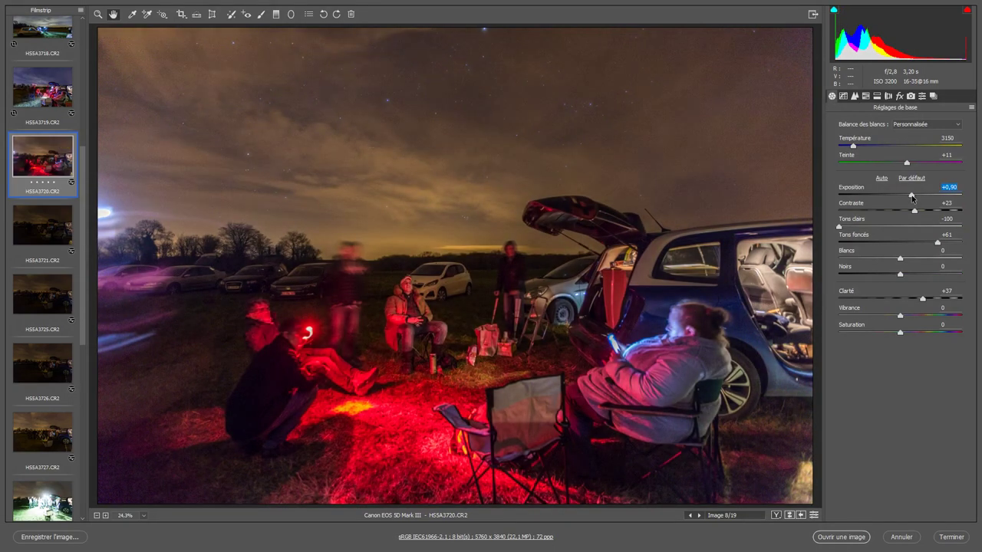
{"action": "left_click_drag", "start_coordinate": [853, 146], "coordinate": [847, 146]}
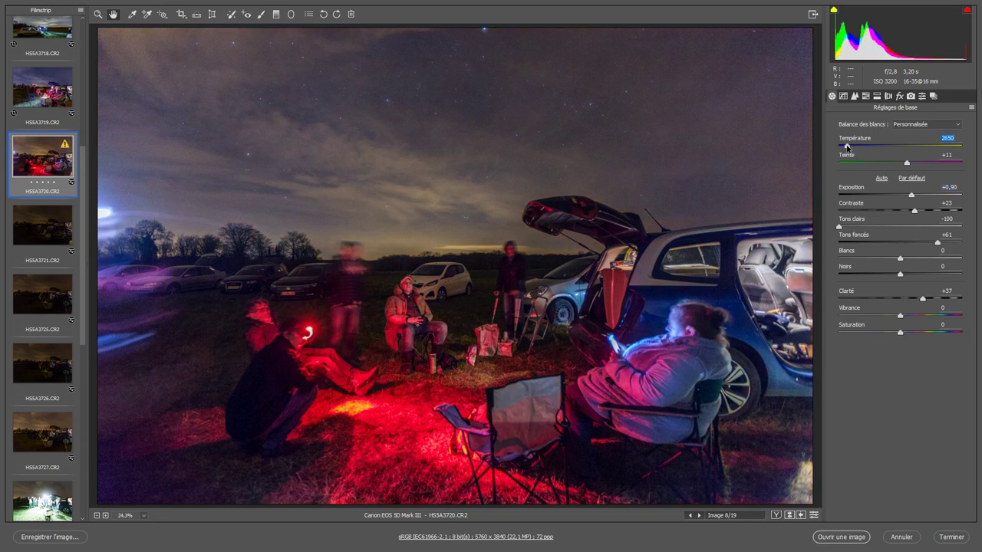
{"action": "left_click_drag", "start_coordinate": [907, 164], "coordinate": [892, 165]}
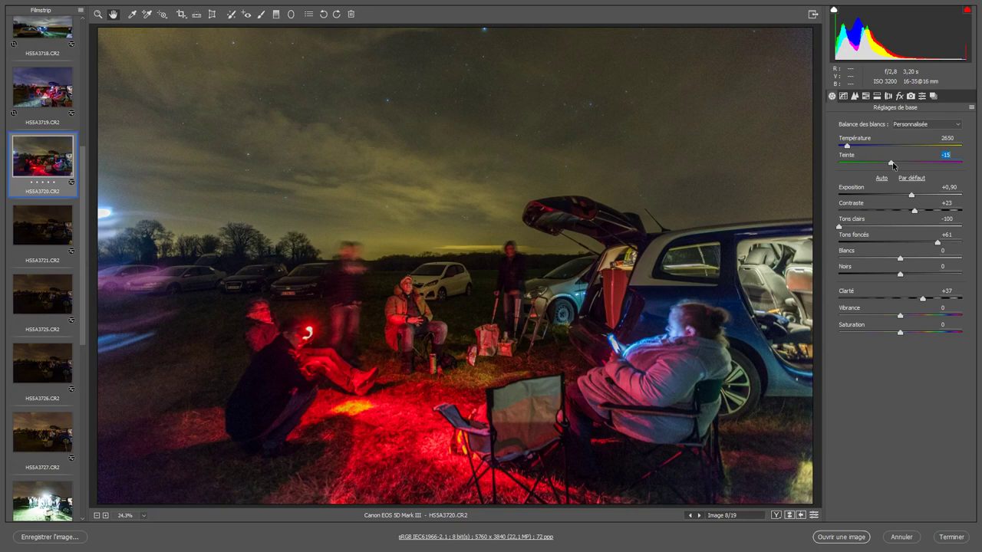
{"action": "left_click", "coordinate": [276, 14]}
Draw a sky-to-horizon graduated filter with temperature -38, tint +22 and saturation -2.
{"action": "left_click_drag", "start_coordinate": [424, 209], "coordinate": [424, 285]}
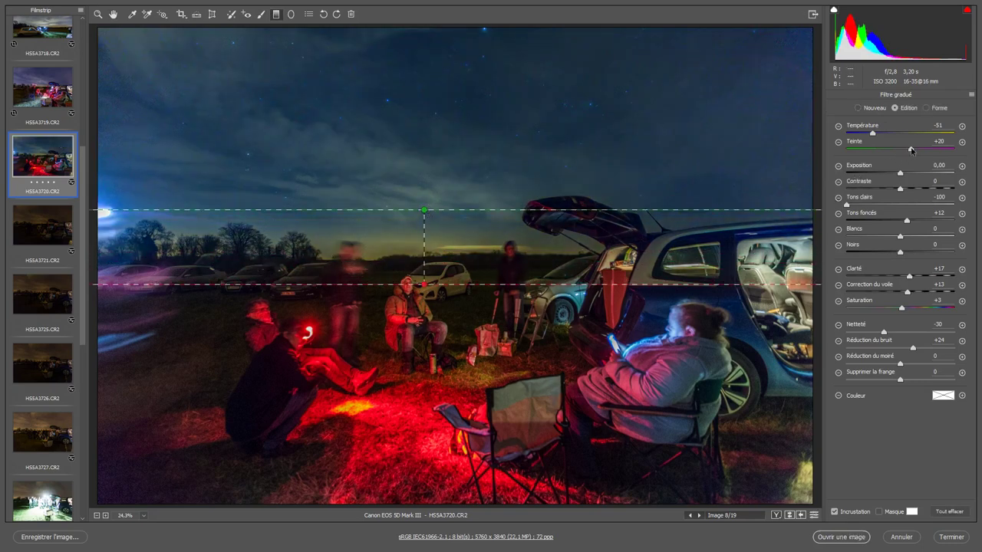
{"action": "mouse_move", "coordinate": [912, 149]}
{"action": "left_mouse_down"}
{"action": "mouse_move", "coordinate": [933, 155]}
{"action": "mouse_move", "coordinate": [879, 134]}
{"action": "left_mouse_up"}
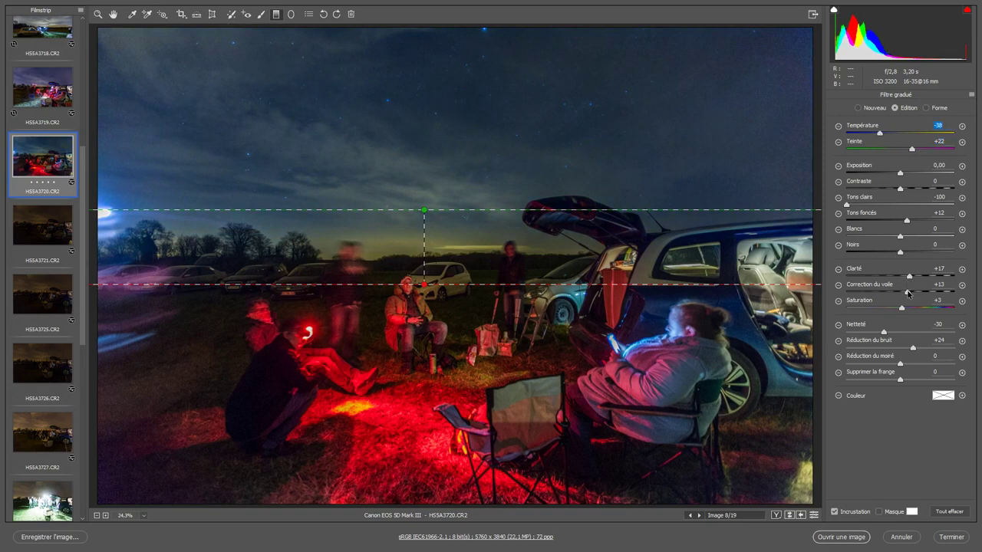
{"action": "left_click_drag", "start_coordinate": [902, 309], "coordinate": [896, 311]}
Paint a reset adjustment-brush correction with tint -76 over HS5A3720's lower-left ground.
{"action": "left_click", "coordinate": [261, 15]}
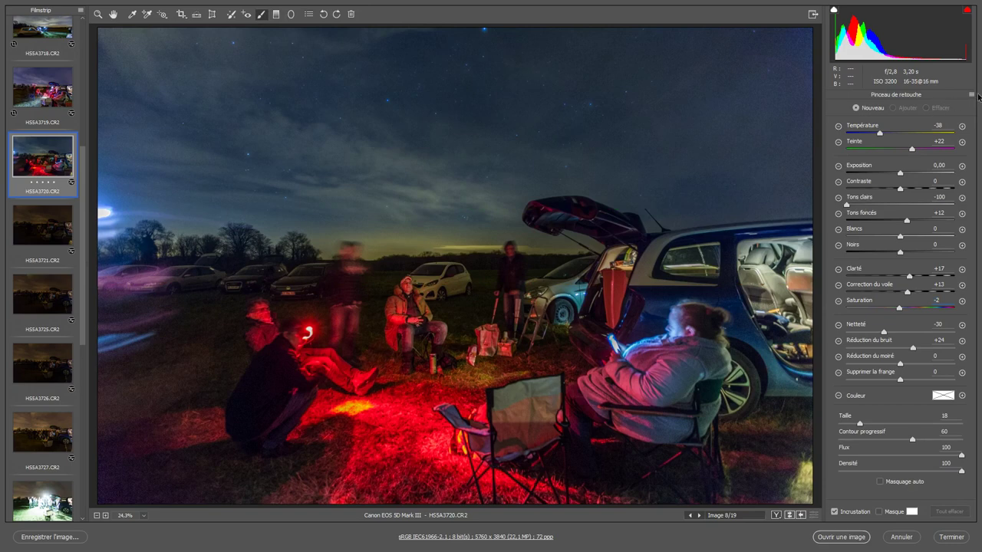
{"action": "left_click", "coordinate": [973, 96]}
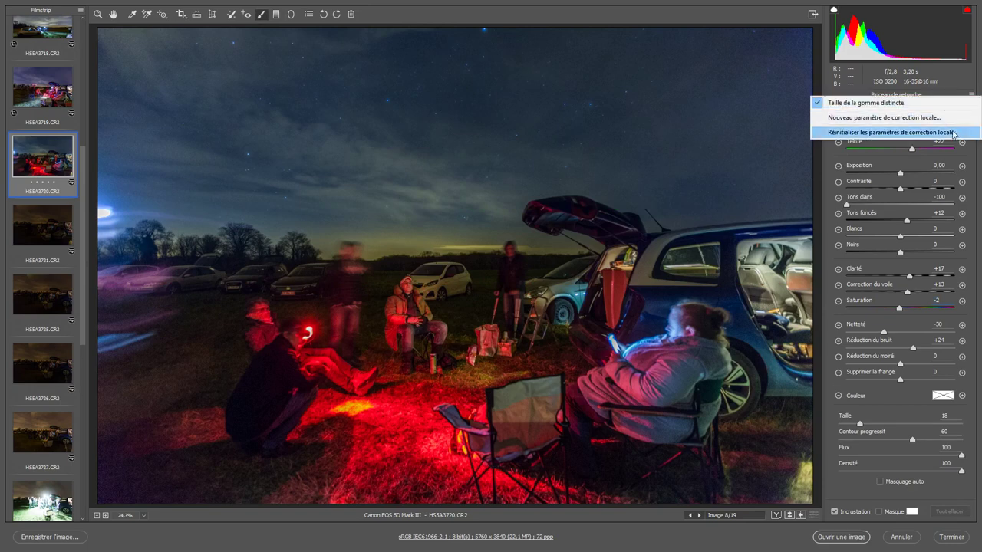
{"action": "left_click", "coordinate": [953, 133]}
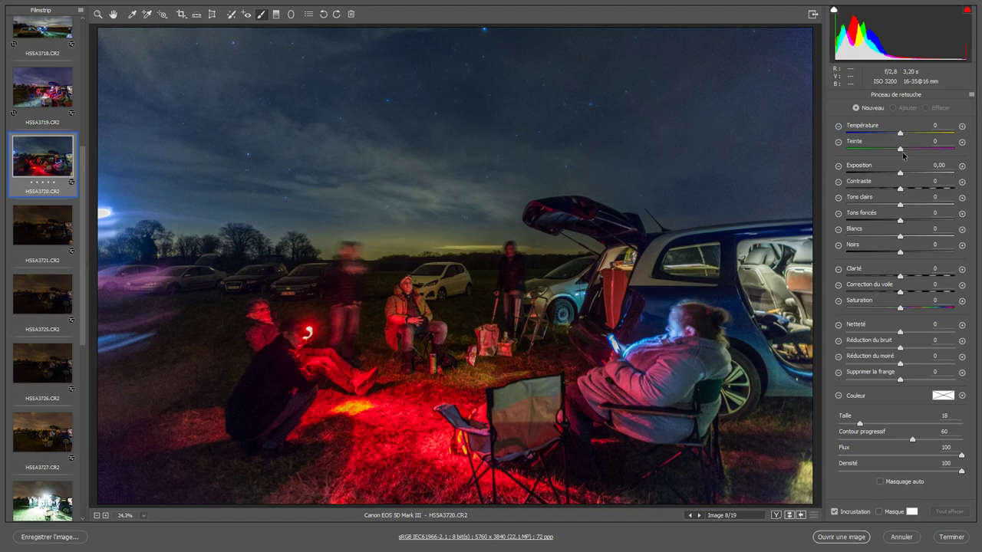
{"action": "left_click_drag", "start_coordinate": [900, 148], "coordinate": [869, 148]}
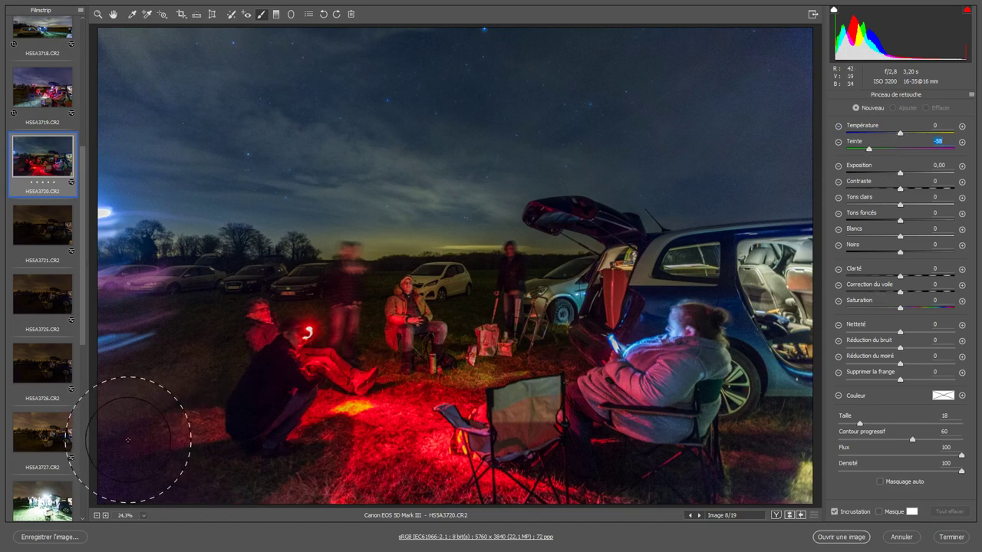
{"action": "left_click_drag", "start_coordinate": [128, 440], "coordinate": [143, 503]}
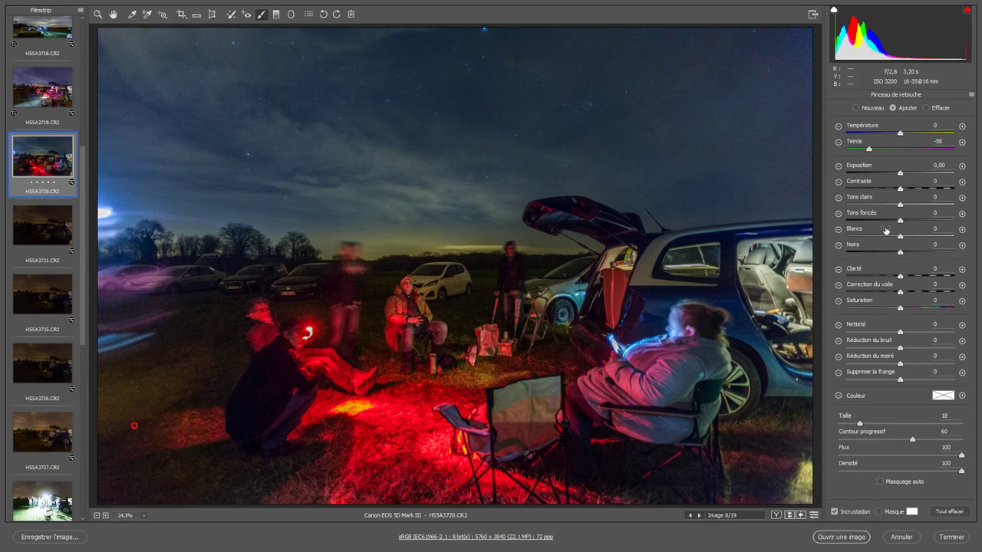
{"action": "mouse_move", "coordinate": [869, 151]}
{"action": "left_mouse_down"}
{"action": "mouse_move", "coordinate": [846, 155]}
{"action": "mouse_move", "coordinate": [859, 156]}
{"action": "left_mouse_up"}
Raise the exposure to +1,10 and lift the shadows further.
{"action": "left_click", "coordinate": [113, 14]}
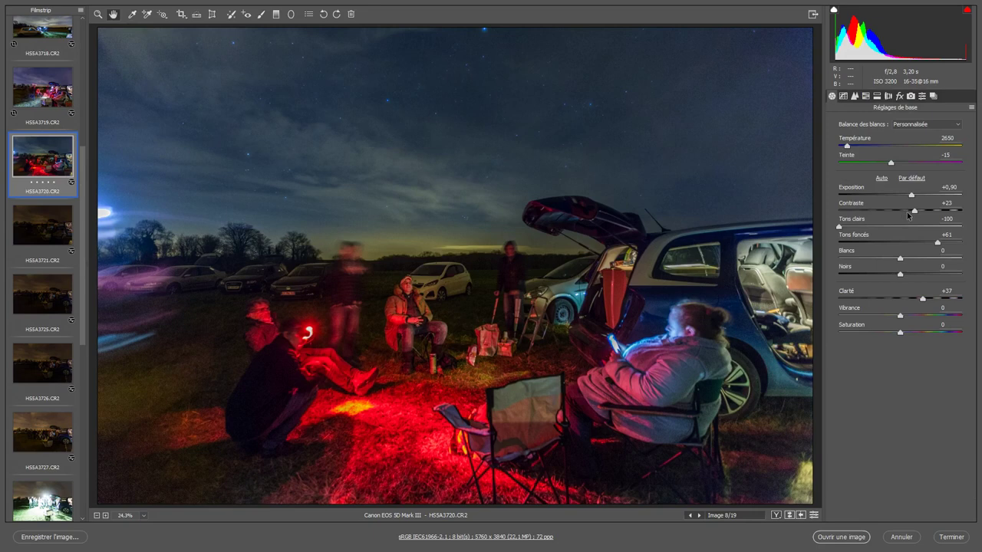
{"action": "left_click_drag", "start_coordinate": [912, 198], "coordinate": [913, 198]}
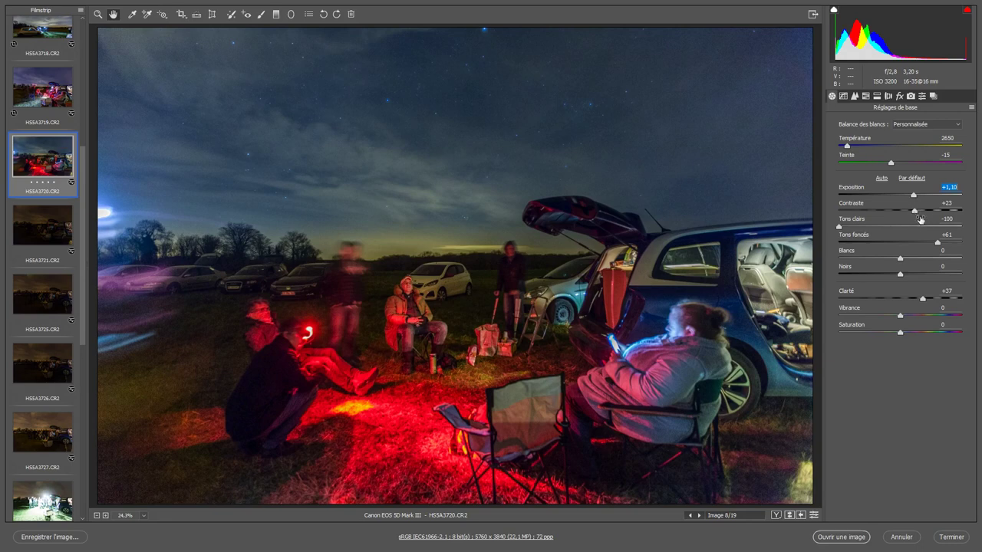
{"action": "left_click_drag", "start_coordinate": [936, 242], "coordinate": [950, 246]}
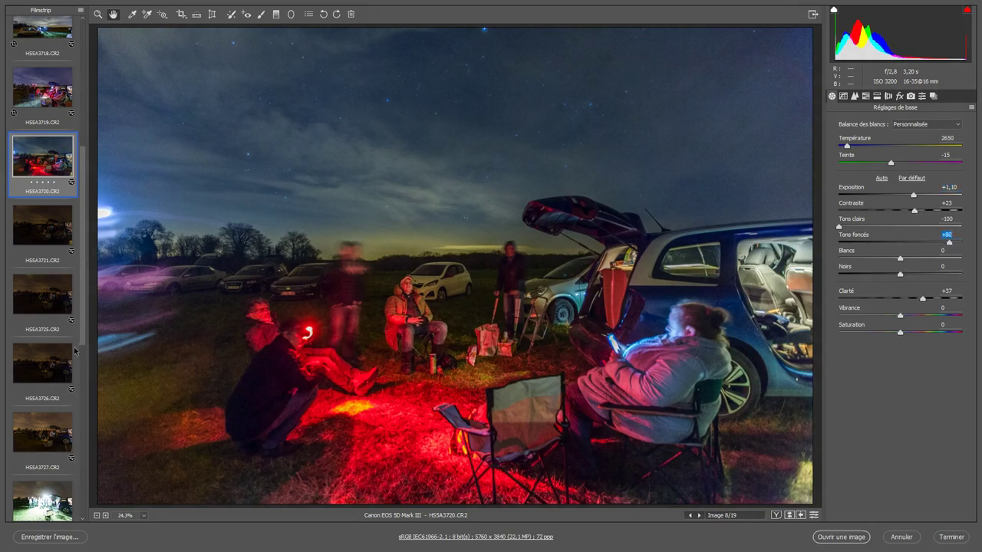
Sync HS5A3720's settings, including spot removal and local adjustments, through HS5A3727, then view HS5A3721.
{"action": "key", "text": "shift"}
{"action": "left_click", "coordinate": [52, 441], "text": "shift"}
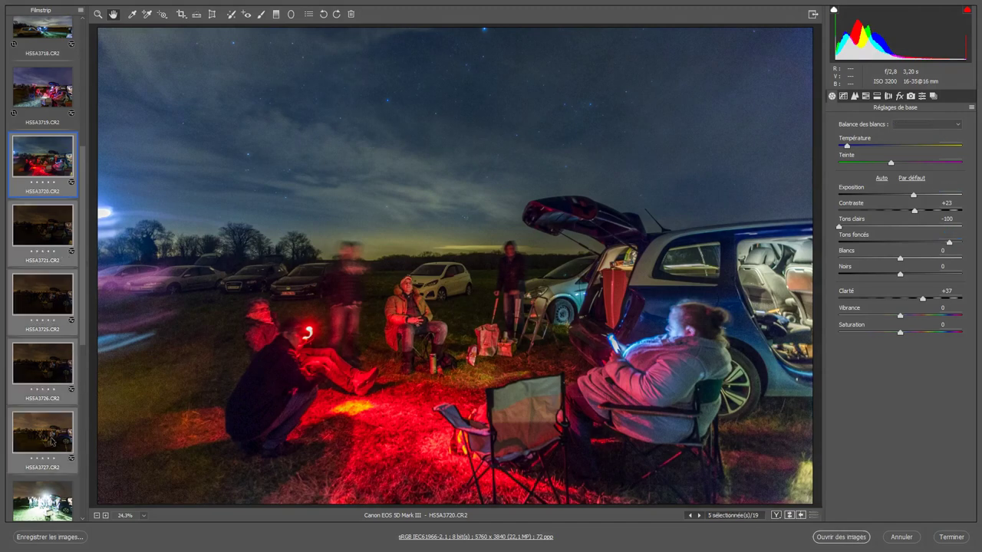
{"action": "right_click", "coordinate": [52, 441]}
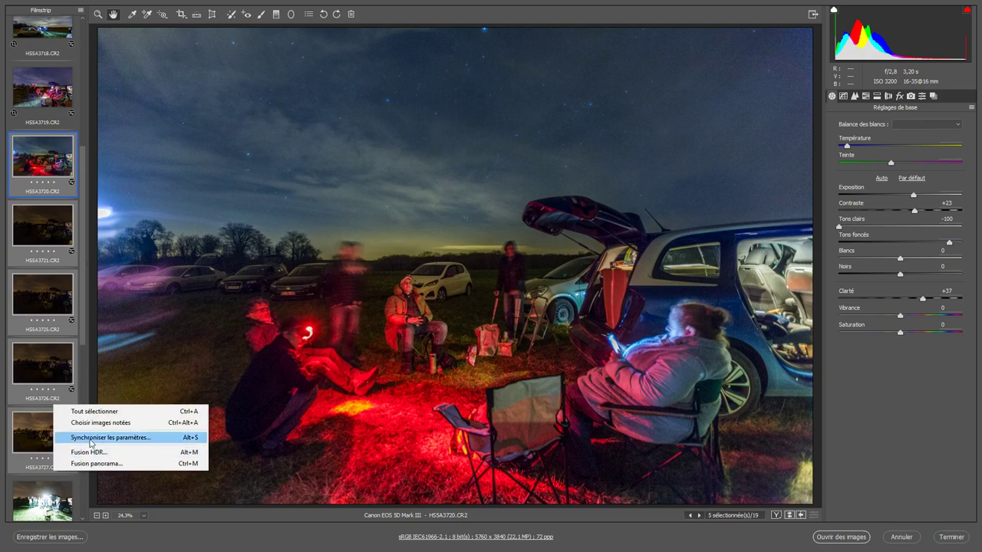
{"action": "left_click", "coordinate": [90, 440]}
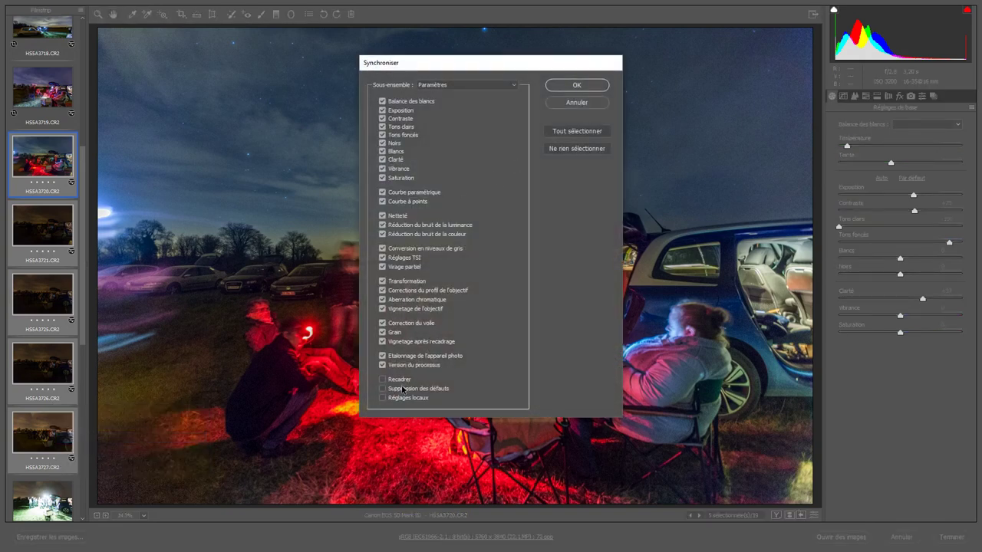
{"action": "left_click", "coordinate": [402, 389]}
{"action": "left_click", "coordinate": [403, 398]}
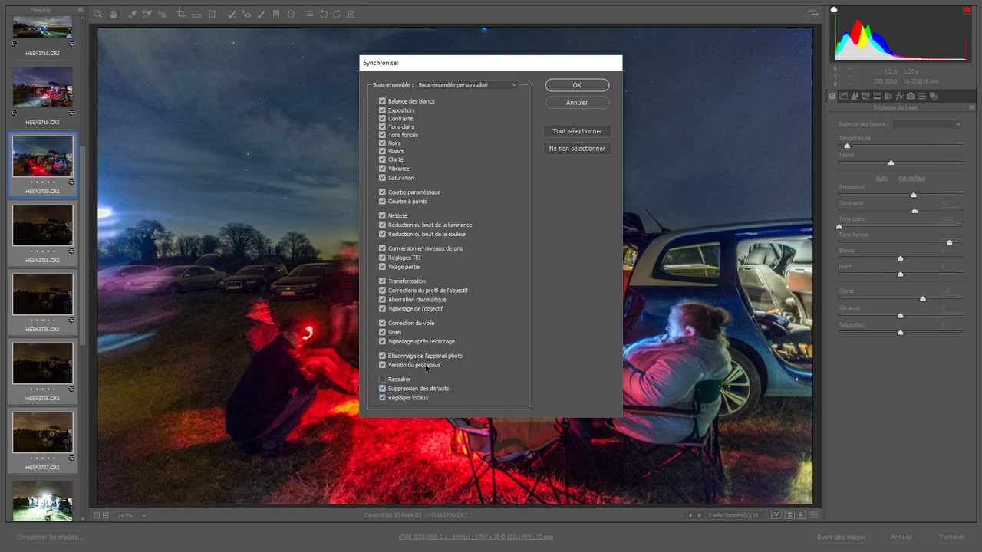
{"action": "left_click", "coordinate": [592, 86]}
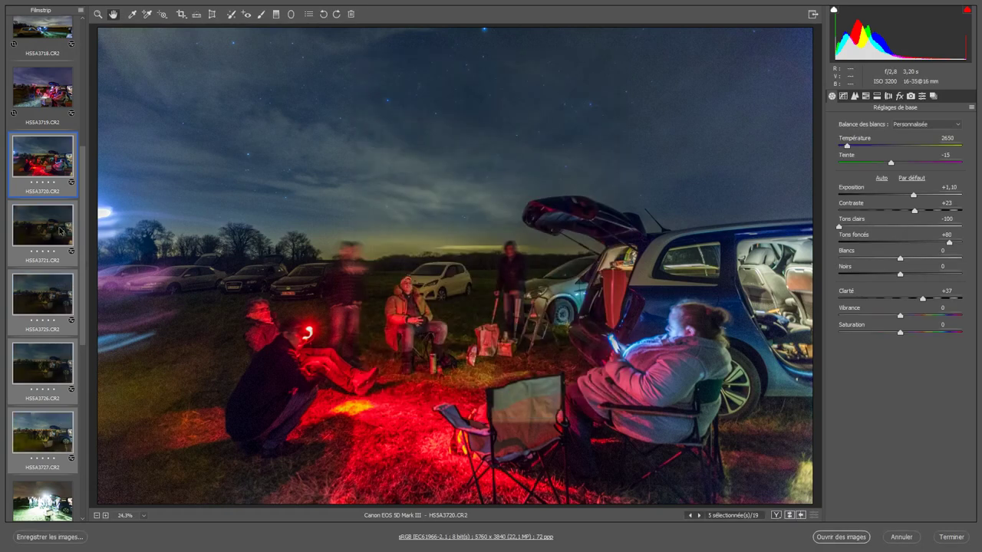
{"action": "left_click", "coordinate": [60, 229]}
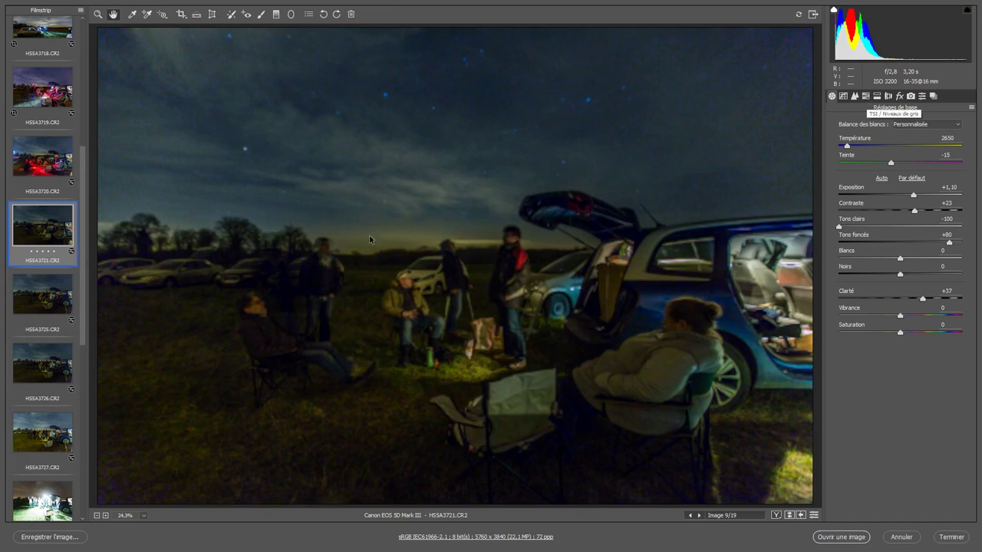
Add HSSA3725–3727 to the selection and nudge the red saturation up in HSL.
{"action": "left_click", "coordinate": [48, 433], "text": "shift"}
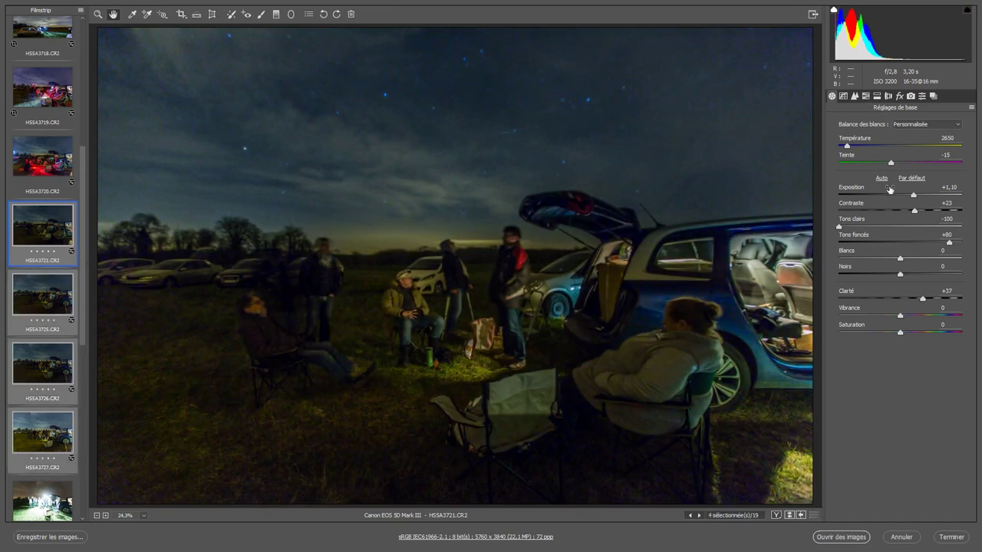
{"action": "left_click", "coordinate": [866, 96]}
{"action": "left_click", "coordinate": [866, 136]}
{"action": "left_click", "coordinate": [900, 171]}
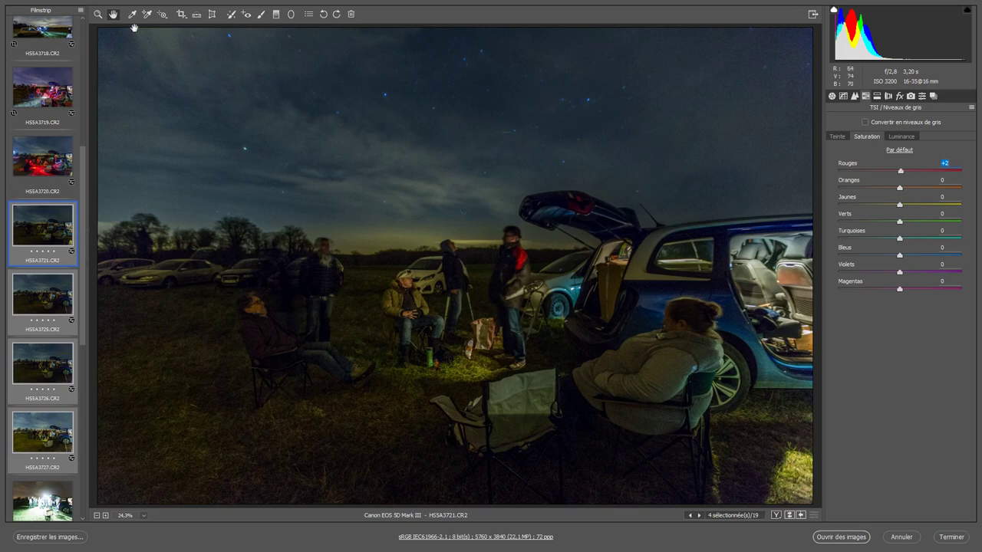
Give all four photos tint +1, lens vignetting correction 64 and clarity +20.
{"action": "left_click", "coordinate": [832, 96]}
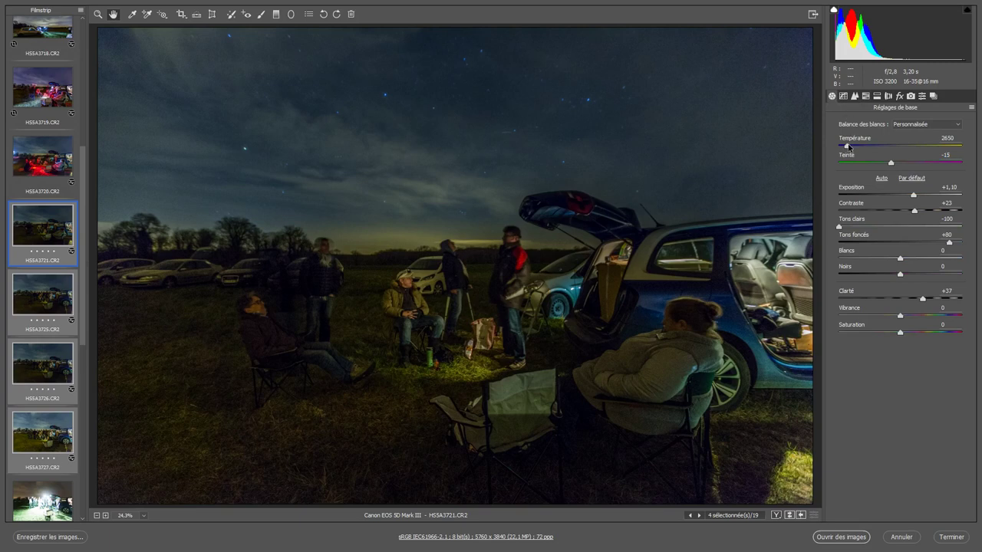
{"action": "left_click_drag", "start_coordinate": [894, 164], "coordinate": [904, 165]}
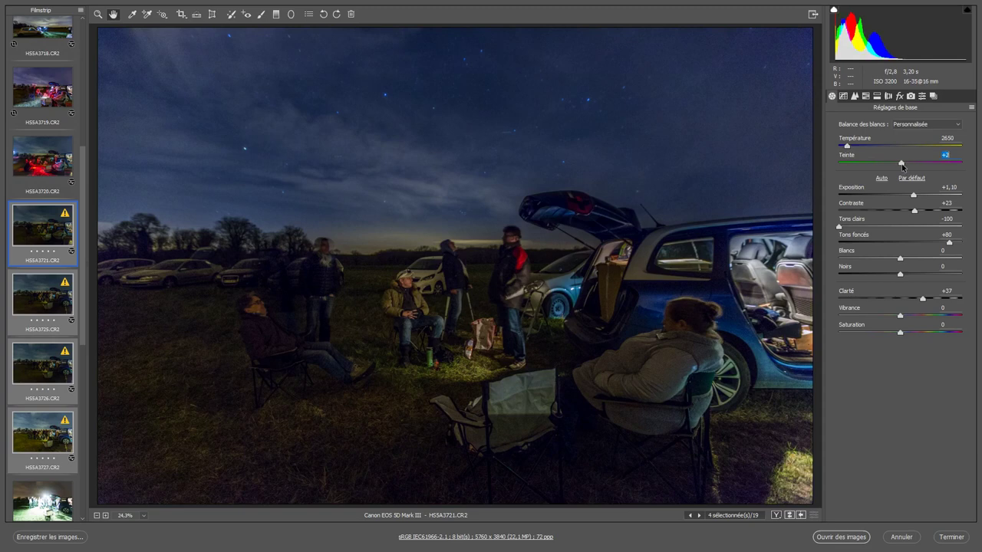
{"action": "left_click", "coordinate": [889, 97]}
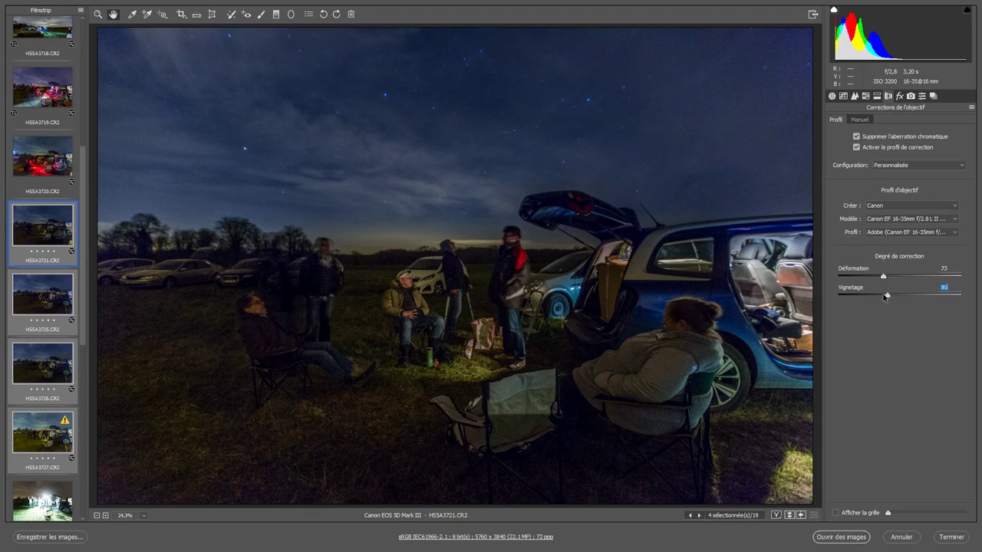
{"action": "left_click_drag", "start_coordinate": [884, 297], "coordinate": [874, 297]}
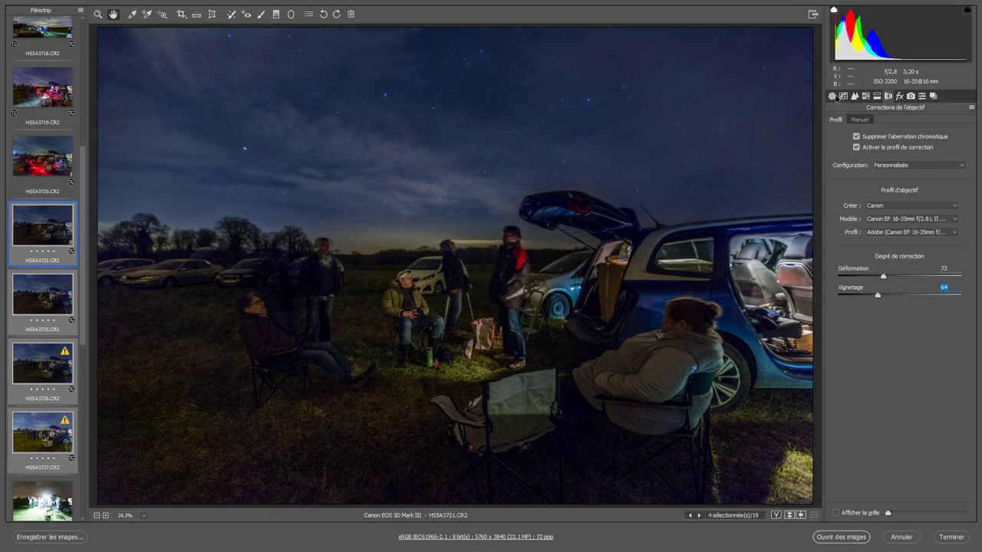
{"action": "left_click", "coordinate": [832, 96]}
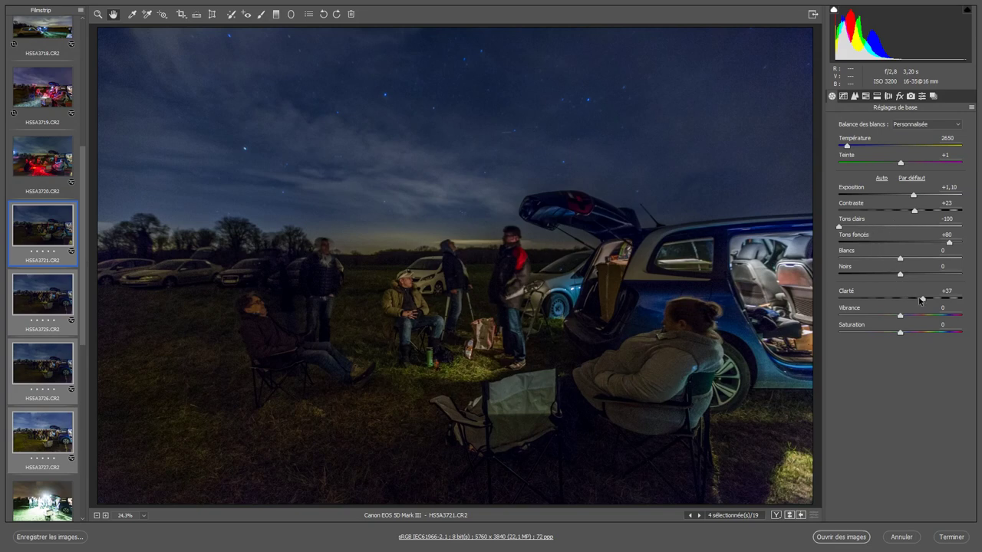
{"action": "left_click_drag", "start_coordinate": [921, 300], "coordinate": [912, 301]}
Set an Adjustment Brush to tint -94, paint the grass, then delete that first correction.
{"action": "left_click", "coordinate": [260, 13]}
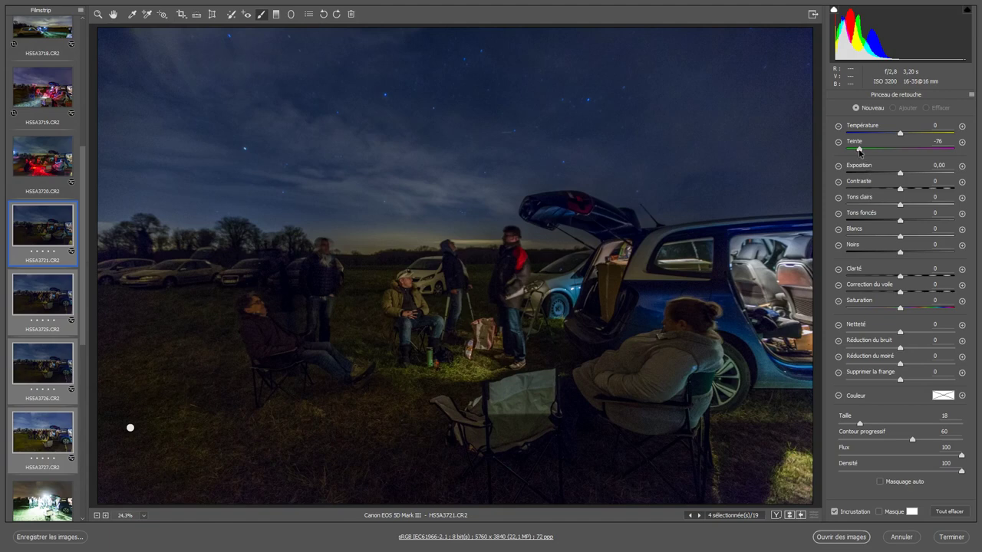
{"action": "left_click_drag", "start_coordinate": [859, 148], "coordinate": [849, 149]}
{"action": "left_click", "coordinate": [795, 482]}
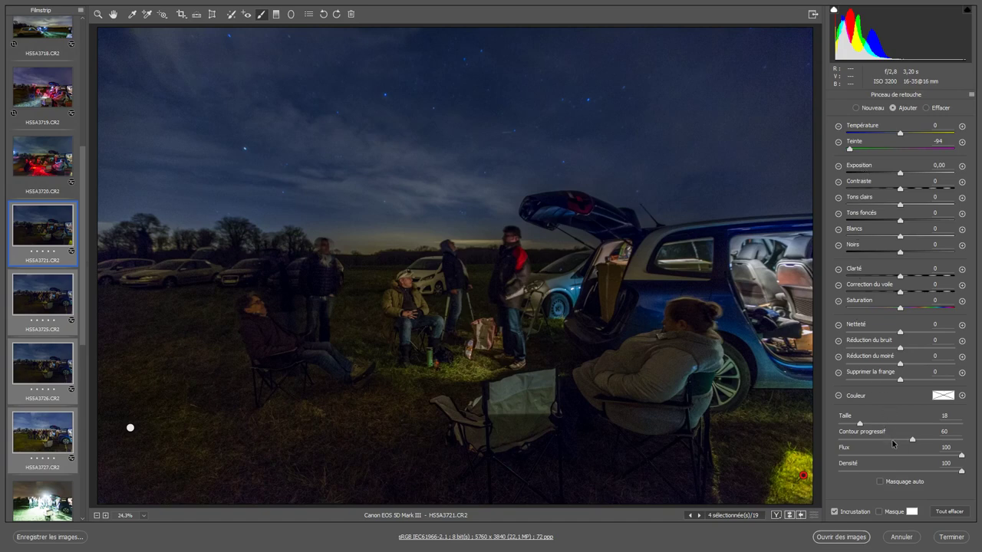
{"action": "right_click", "coordinate": [802, 477]}
{"action": "left_click", "coordinate": [835, 474]}
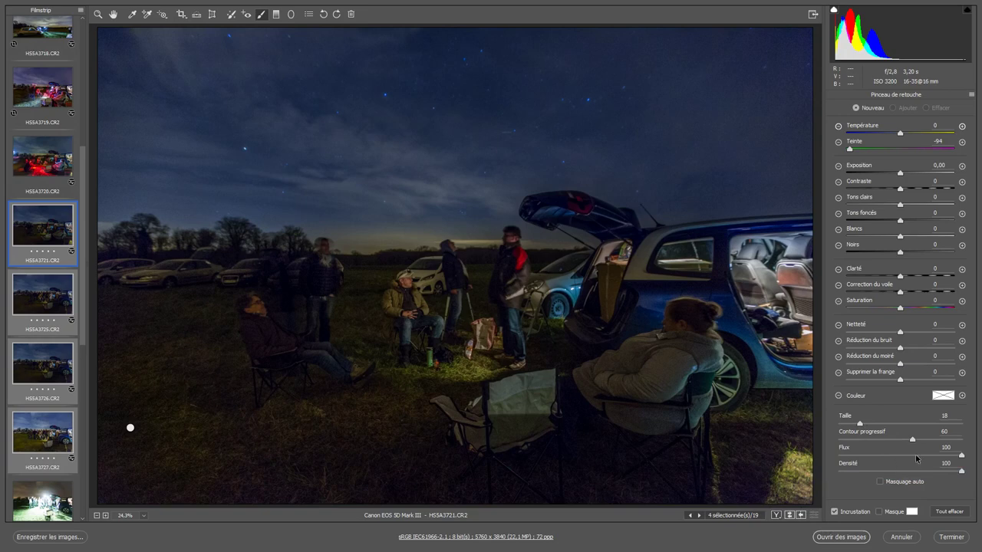
Repaint the bottom-right grass with brush flow 47, then open HSSA3725.
{"action": "left_click_drag", "start_coordinate": [915, 457], "coordinate": [899, 459]}
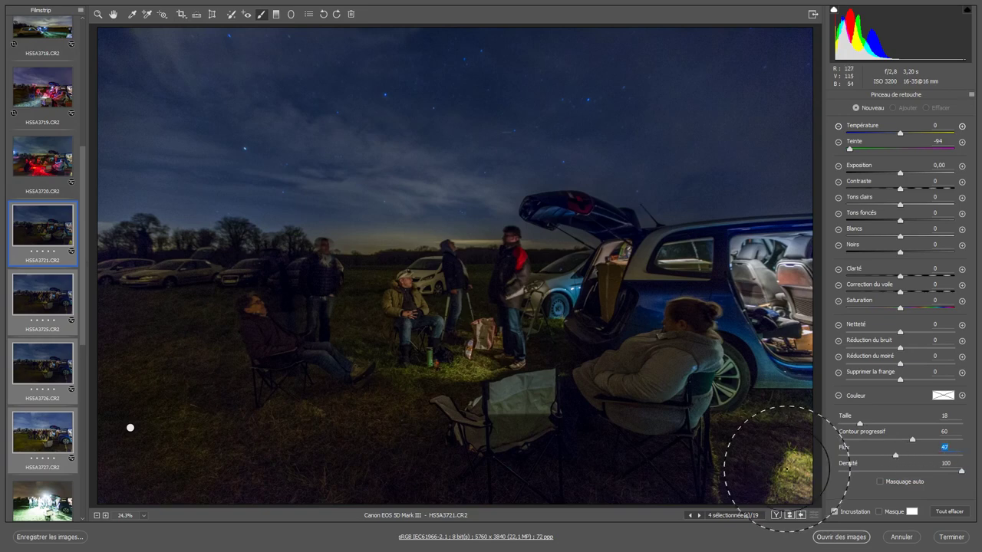
{"action": "left_click", "coordinate": [791, 463]}
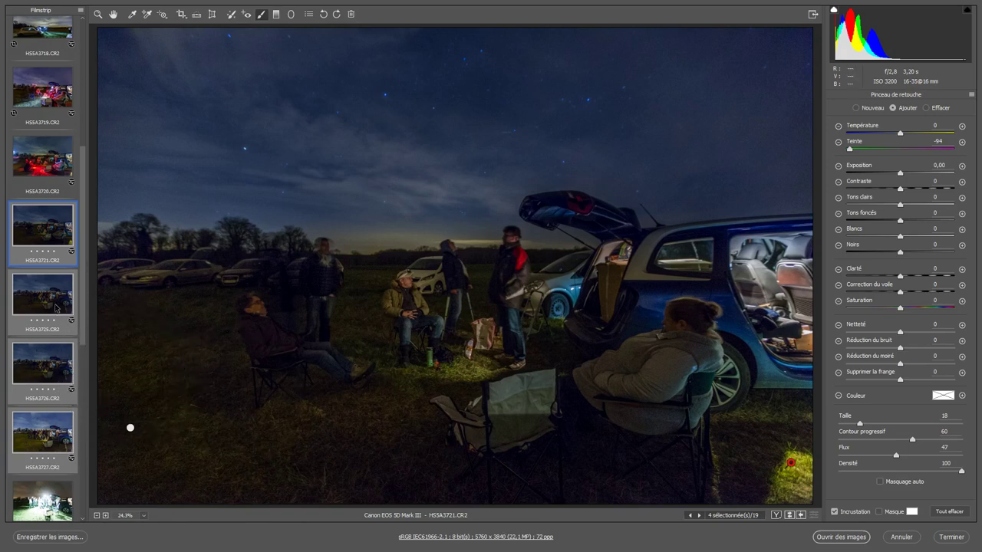
{"action": "left_click", "coordinate": [55, 307]}
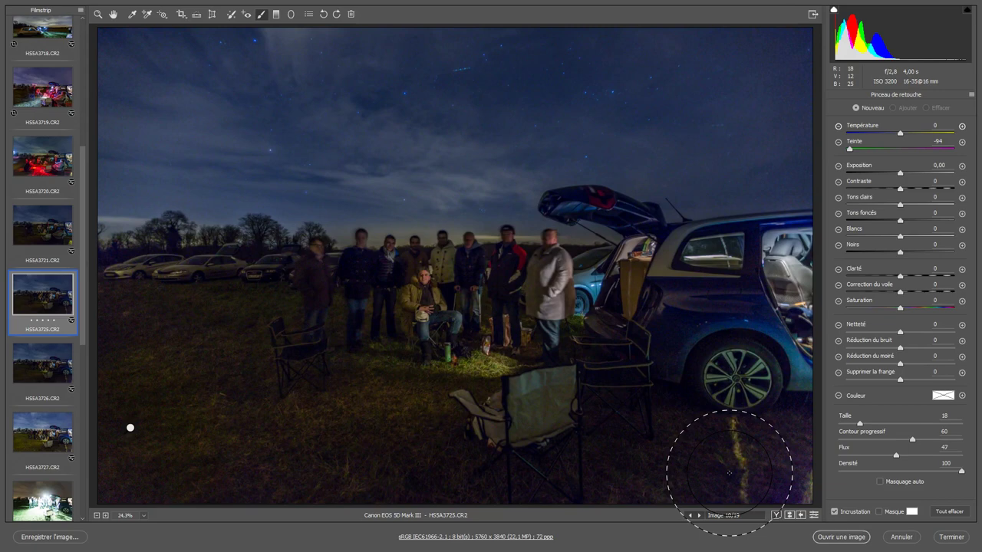
Brush the tint correction over the bright lower-right grass in HSSA3725, 3726 and 3727.
{"action": "left_click_drag", "start_coordinate": [728, 473], "coordinate": [798, 485]}
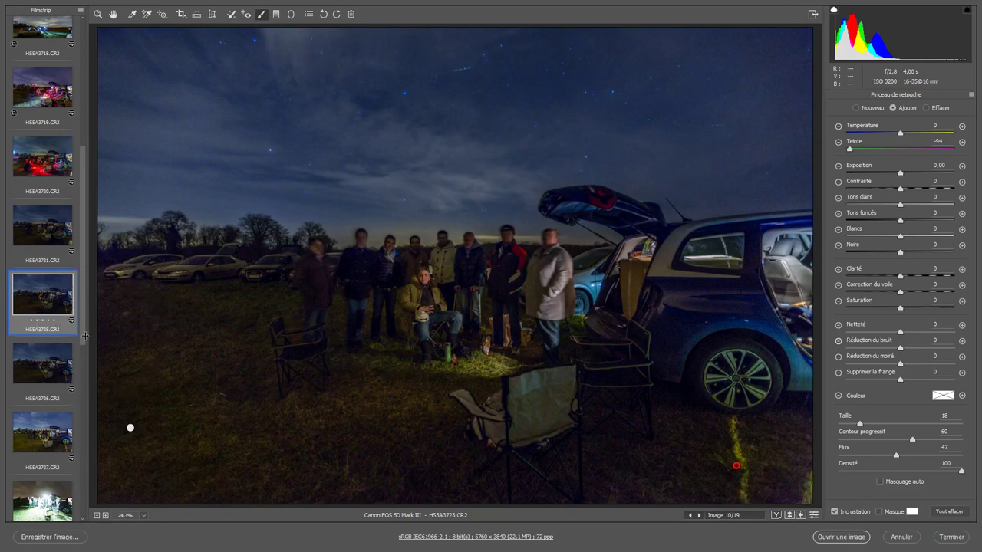
{"action": "left_click", "coordinate": [32, 367]}
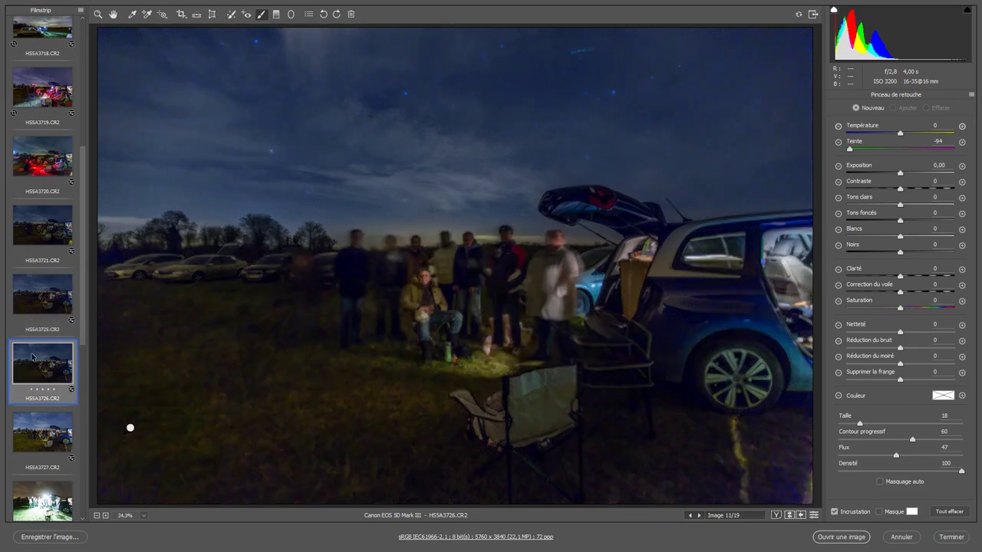
{"action": "left_click_drag", "start_coordinate": [113, 337], "coordinate": [570, 540]}
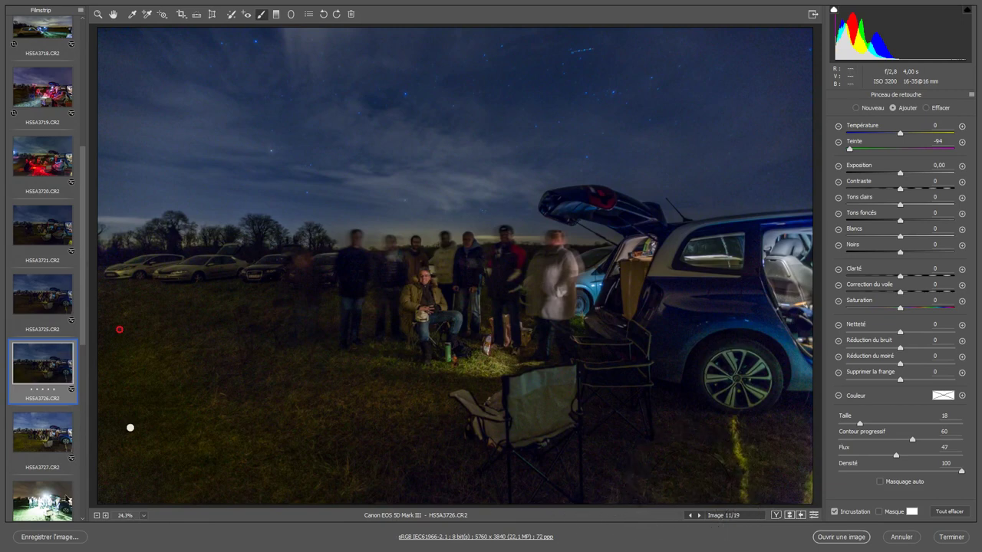
{"action": "left_click", "coordinate": [55, 446]}
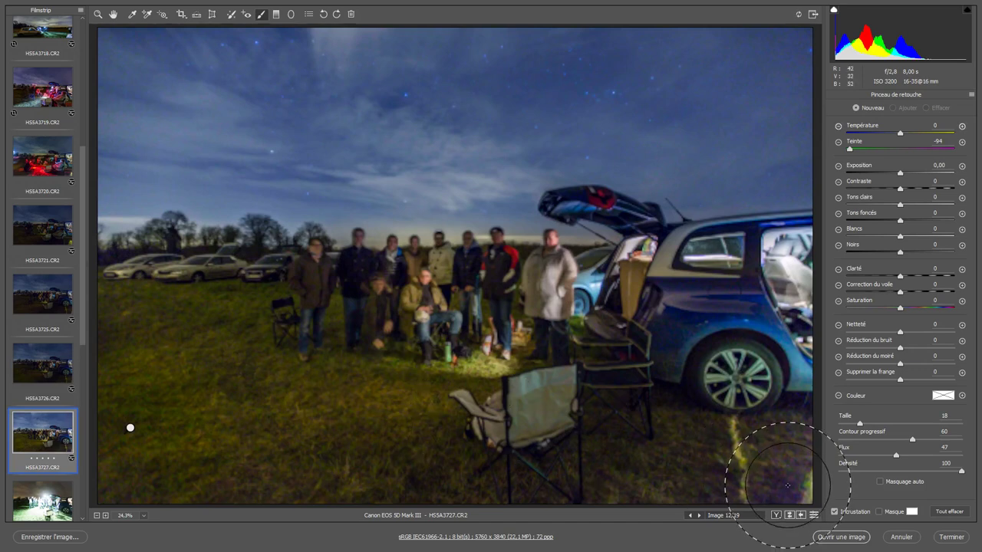
{"action": "left_click", "coordinate": [794, 478]}
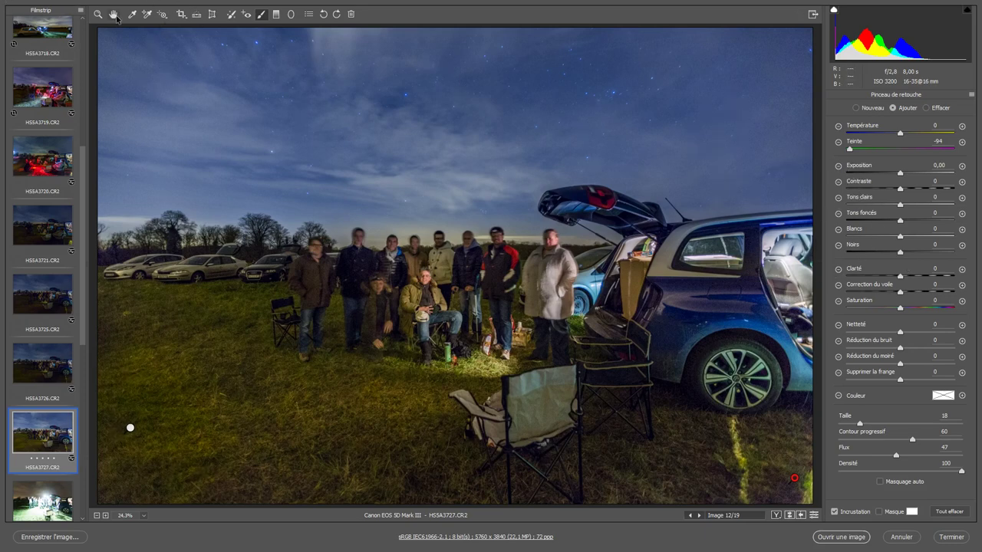
Set HSSA3727 to tint +9 and exposure +0,65, then open HSSA3729.
{"action": "left_click", "coordinate": [113, 14]}
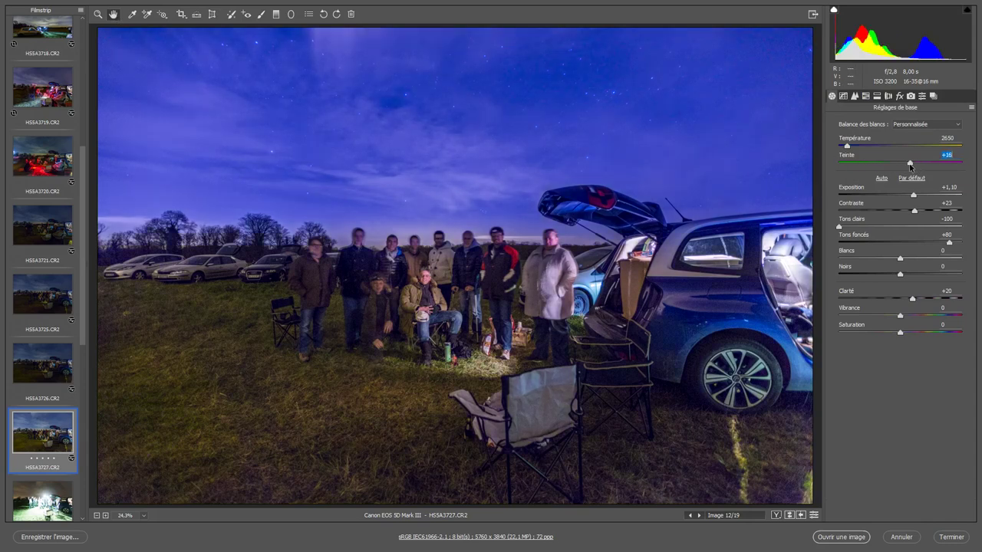
{"action": "key", "text": "Down"}
{"action": "key", "text": "Down"}
{"action": "key", "text": "Down"}
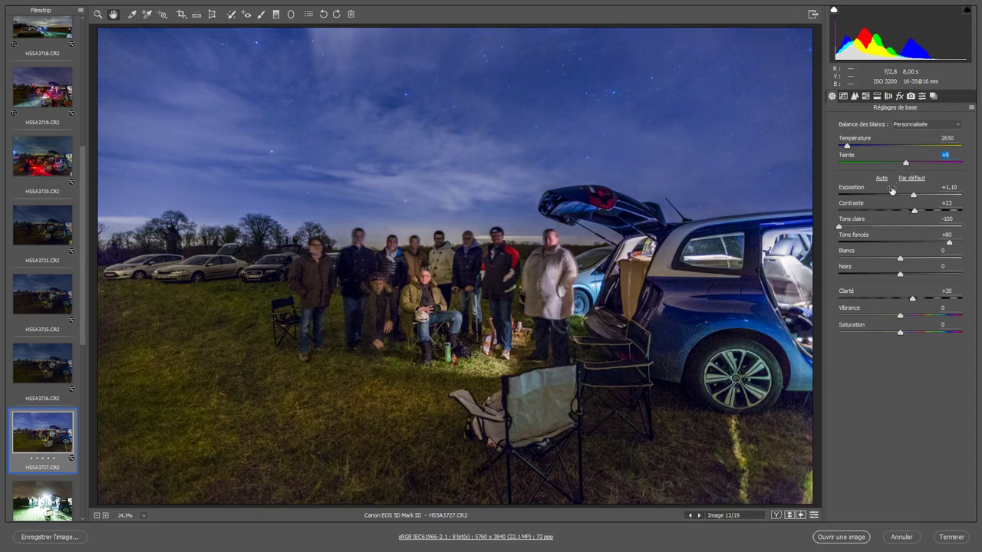
{"action": "left_click_drag", "start_coordinate": [913, 196], "coordinate": [908, 197]}
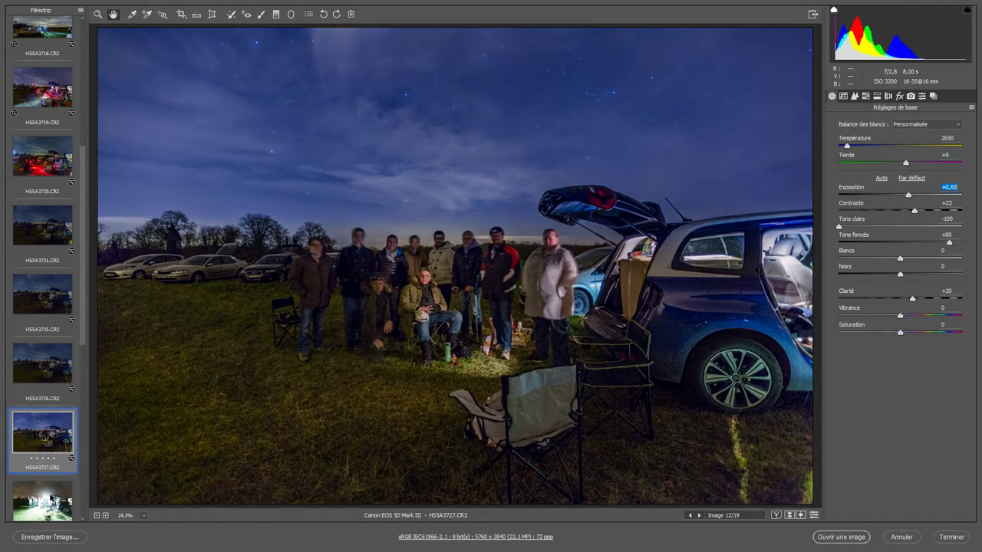
{"action": "left_click", "coordinate": [43, 500]}
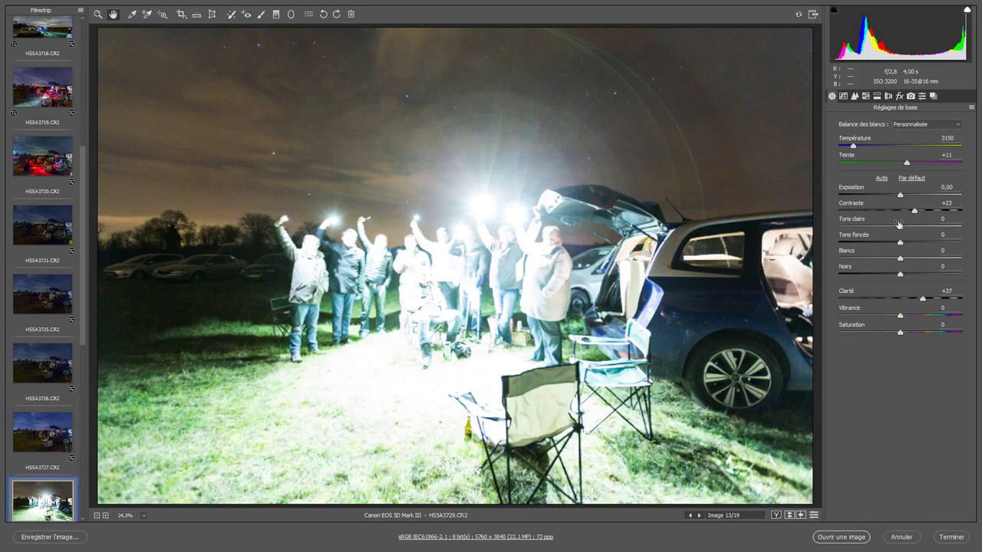
Set HSSA3729 to exposure -1,65, highlights -62, shadows +78 and clarity +2.
{"action": "left_click_drag", "start_coordinate": [899, 196], "coordinate": [880, 196]}
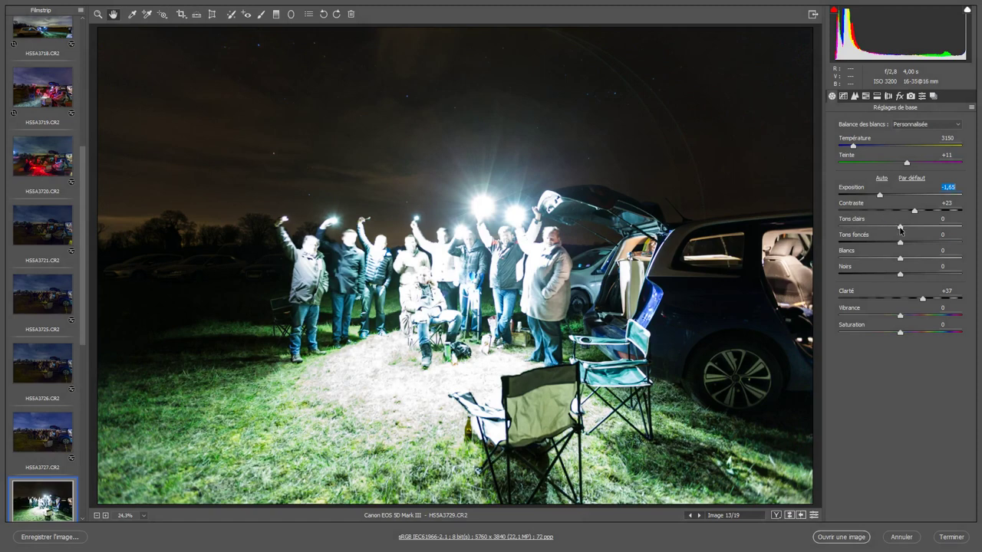
{"action": "left_click_drag", "start_coordinate": [900, 228], "coordinate": [863, 228]}
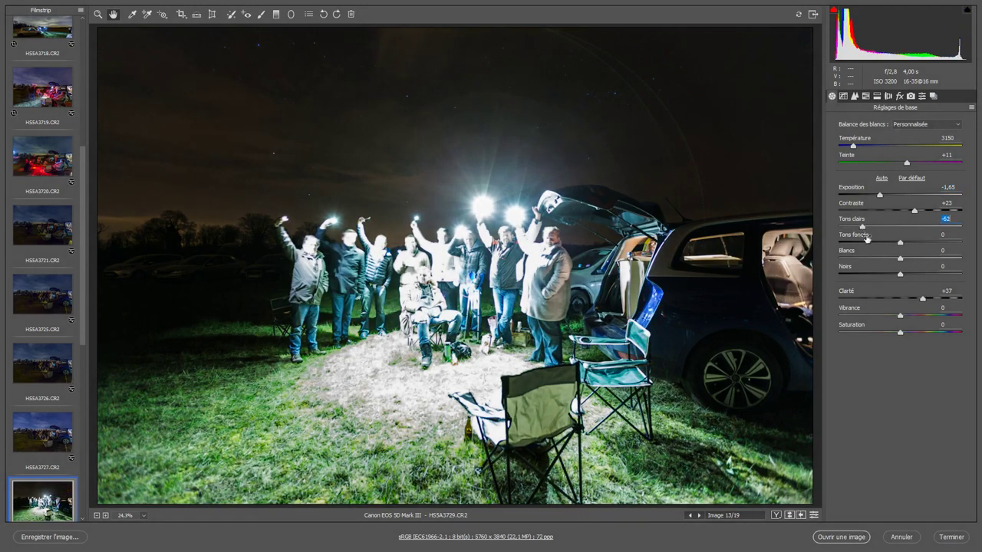
{"action": "left_click_drag", "start_coordinate": [900, 242], "coordinate": [949, 244]}
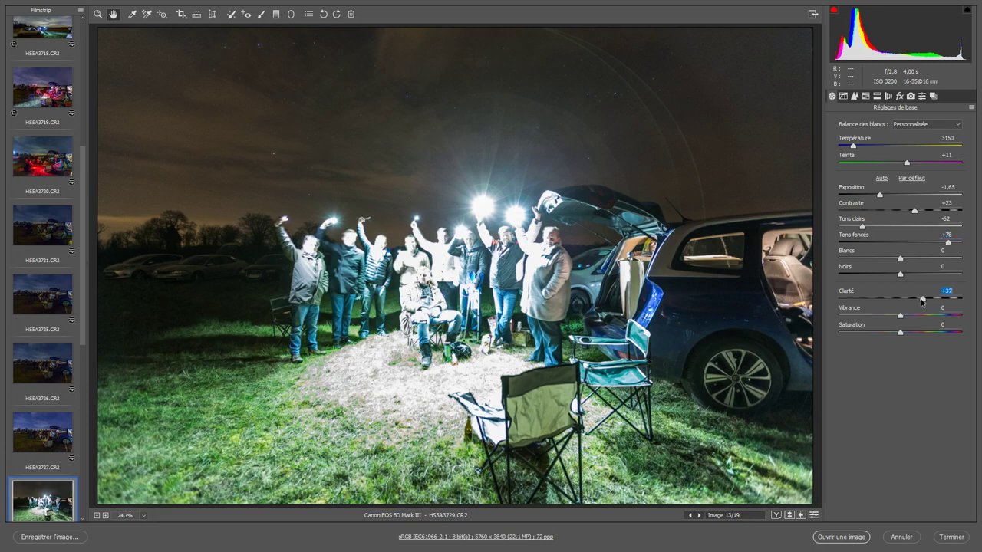
{"action": "left_click_drag", "start_coordinate": [923, 298], "coordinate": [901, 306]}
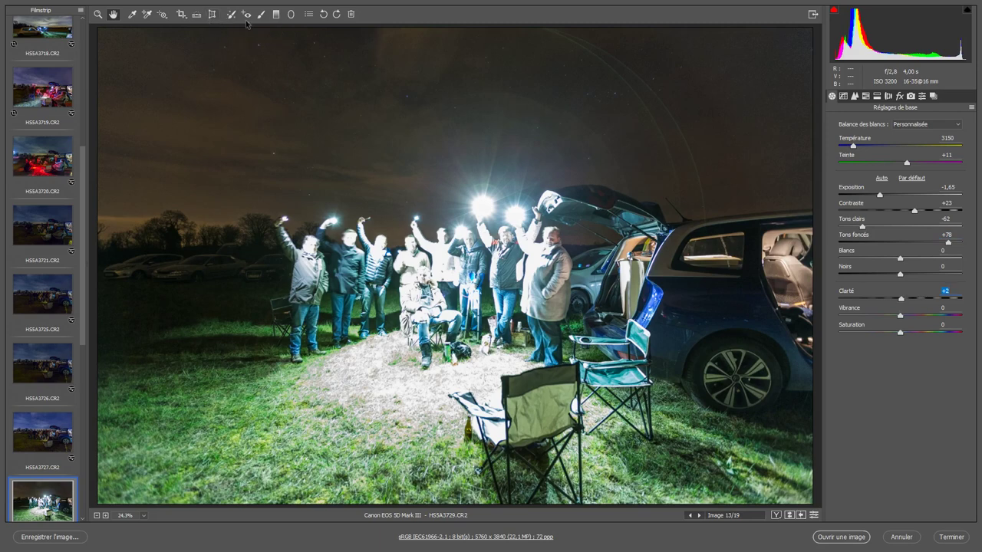
{"action": "left_click", "coordinate": [276, 14]}
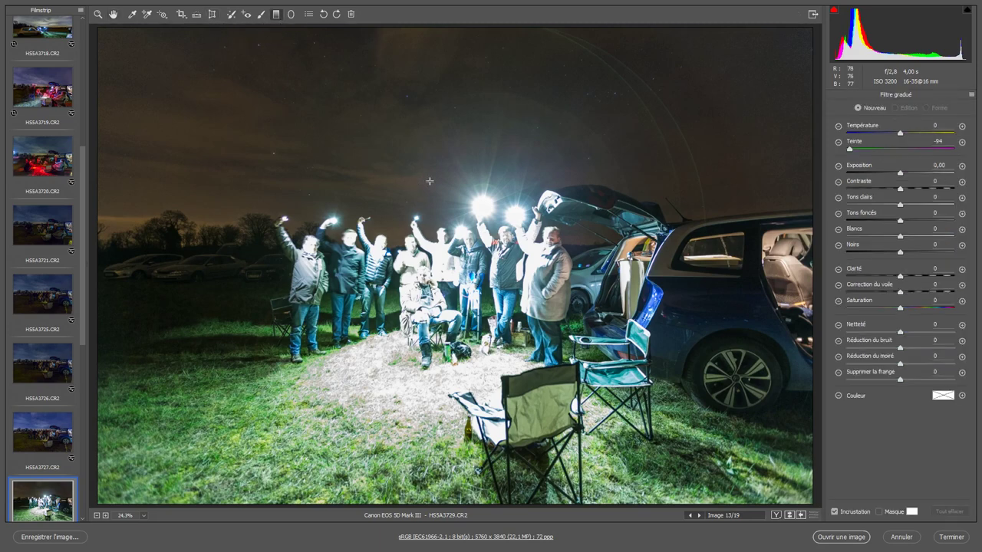
Draw a sky graduated filter with temperature -49, dehaze +27 and clarity +74.
{"action": "left_click_drag", "start_coordinate": [429, 181], "coordinate": [430, 309]}
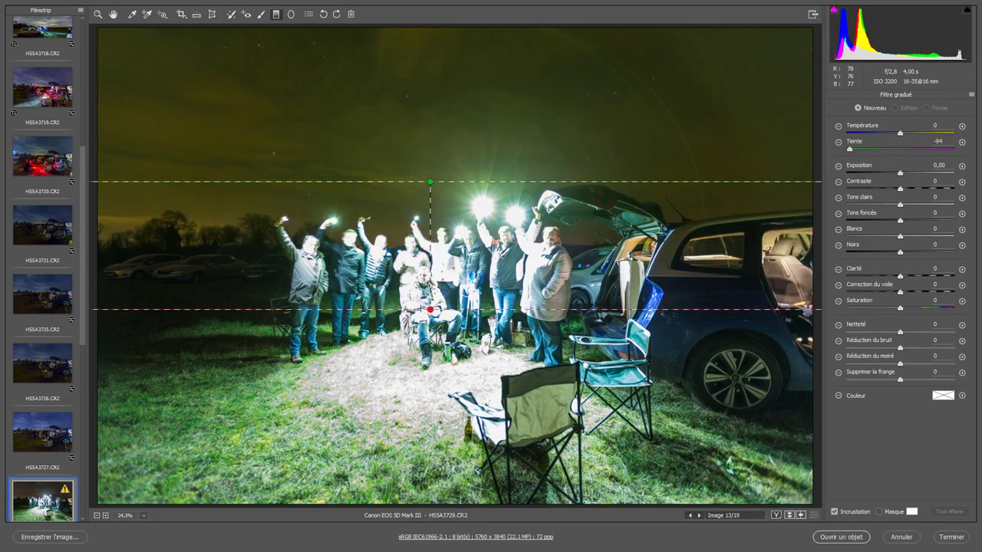
{"action": "left_click_drag", "start_coordinate": [849, 149], "coordinate": [902, 149]}
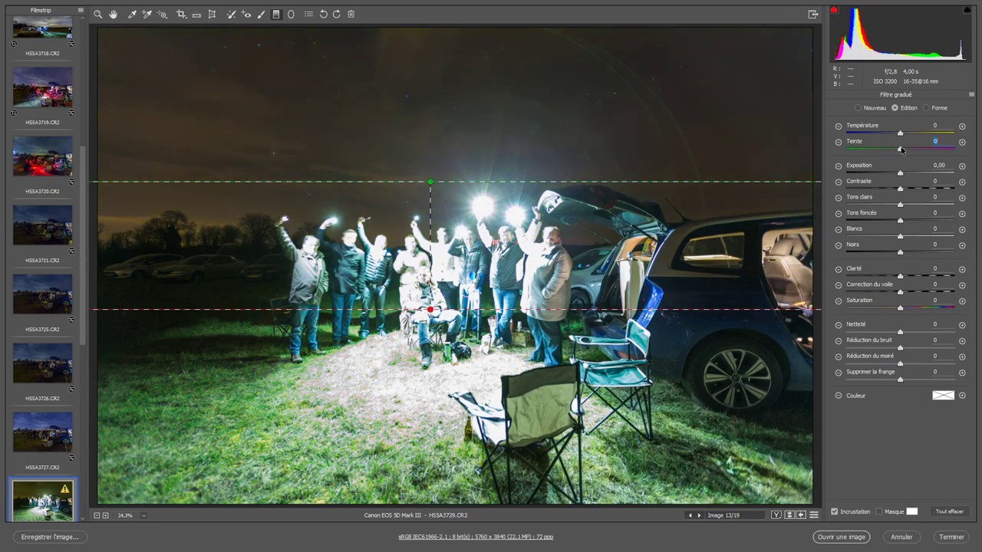
{"action": "left_click_drag", "start_coordinate": [902, 134], "coordinate": [873, 134]}
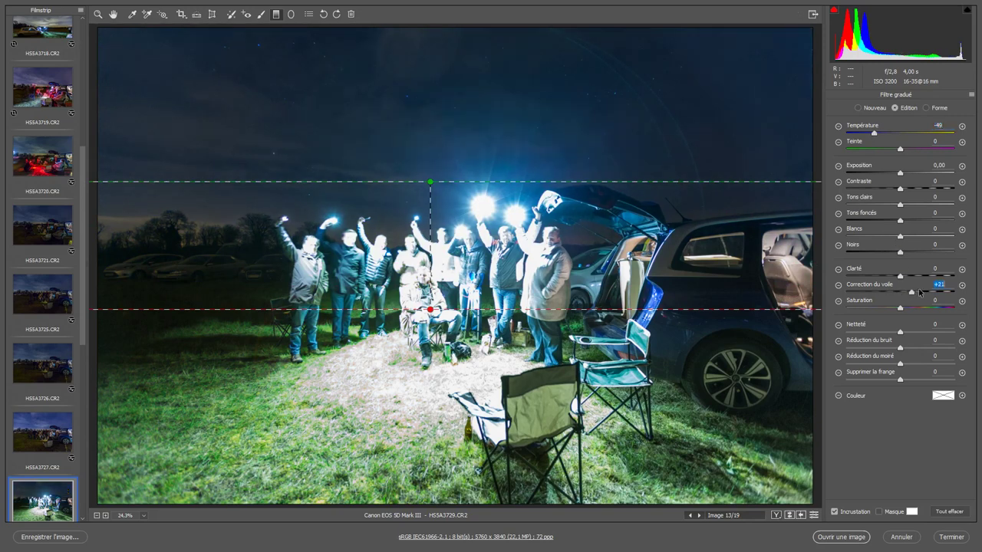
{"action": "mouse_move", "coordinate": [901, 292]}
{"action": "left_mouse_down"}
{"action": "mouse_move", "coordinate": [931, 293]}
{"action": "mouse_move", "coordinate": [915, 292]}
{"action": "left_mouse_up"}
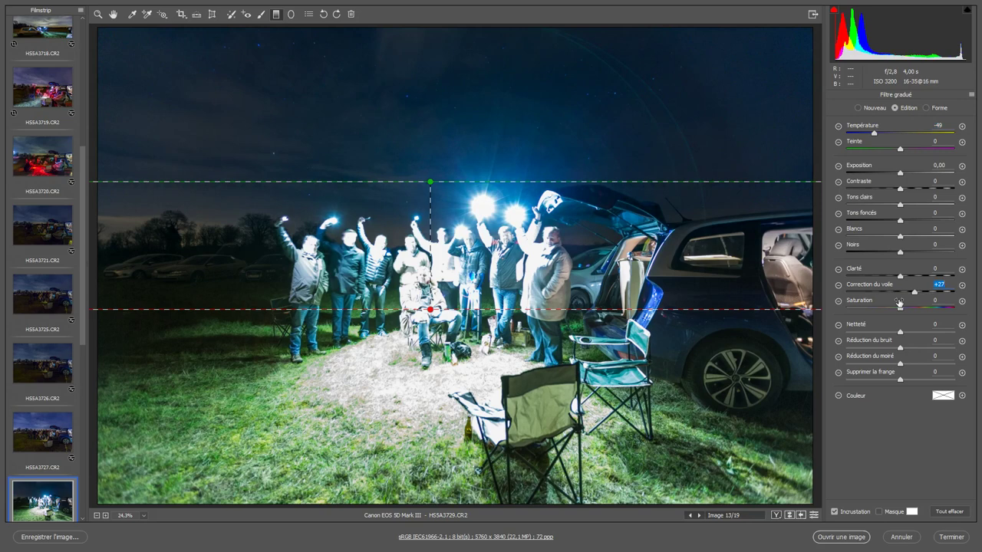
{"action": "left_click_drag", "start_coordinate": [899, 276], "coordinate": [938, 273]}
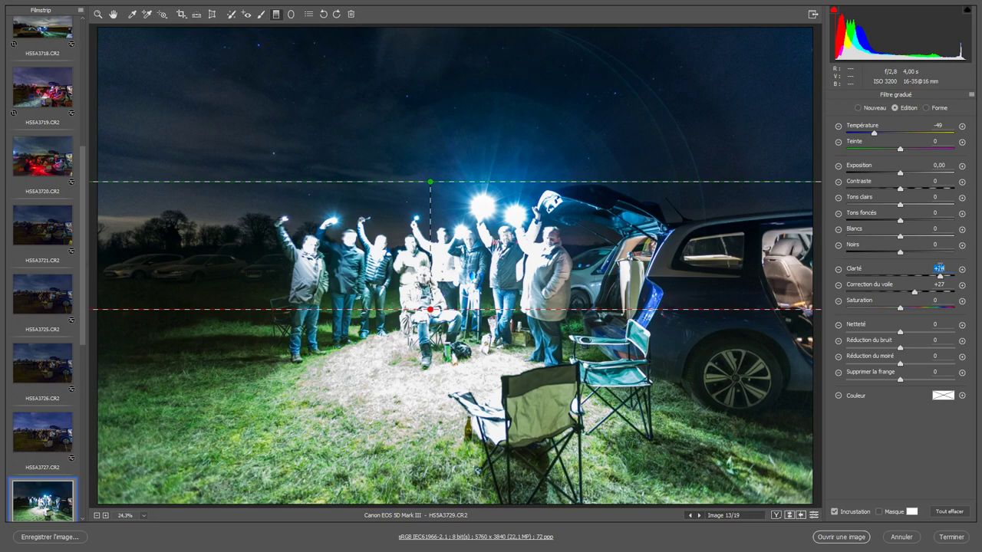
{"action": "scroll", "coordinate": [34, 345], "scroll_direction": "down", "scroll_amount": 3}
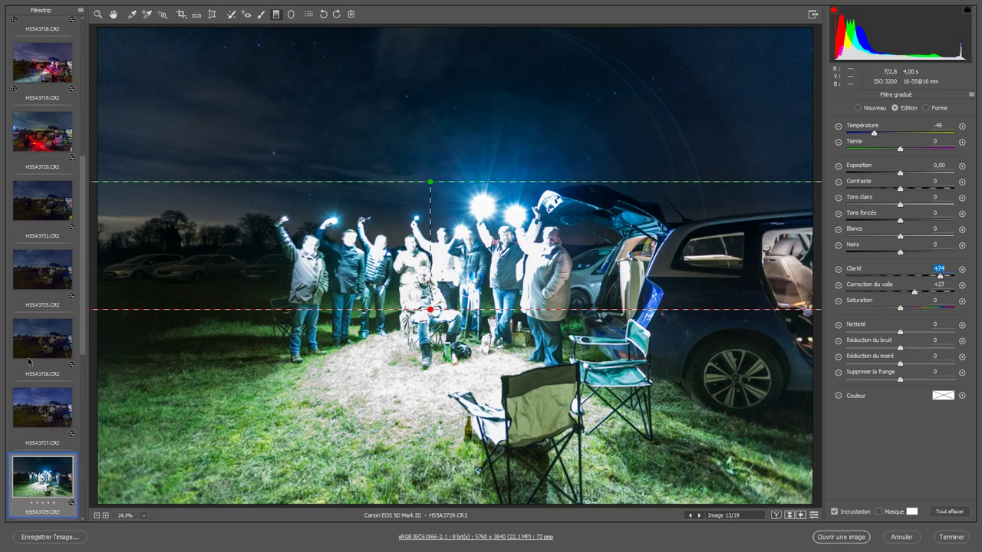
{"action": "scroll", "coordinate": [28, 369], "scroll_direction": "down", "scroll_amount": 4}
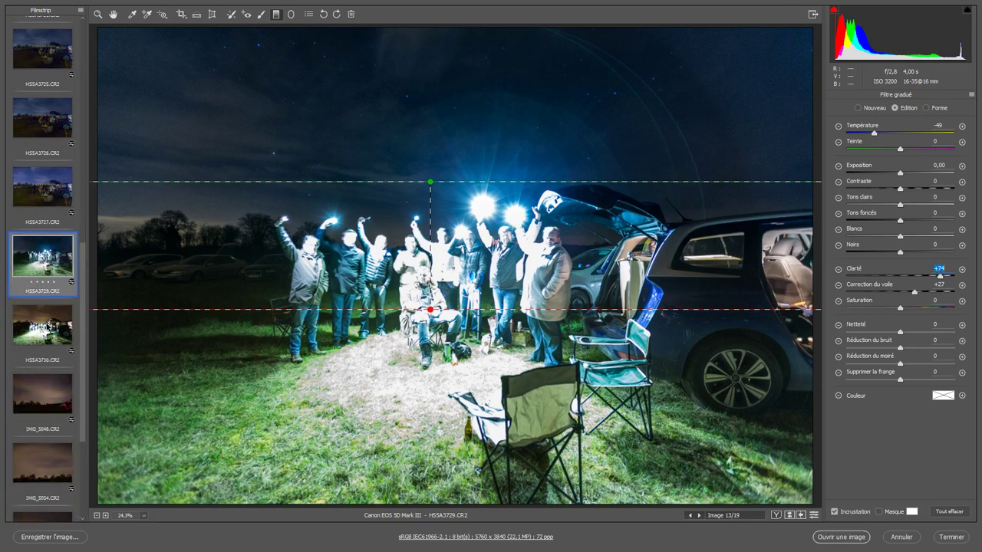
Synchronize HS5A3729's settings, including local adjustments, onto HS5A3730.
{"action": "left_click", "coordinate": [46, 326]}
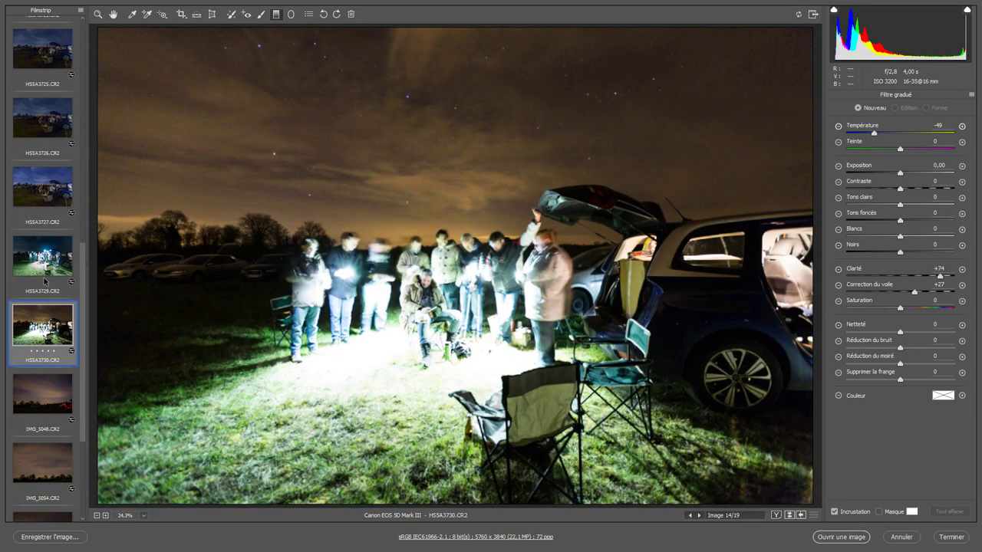
{"action": "left_click", "coordinate": [49, 260]}
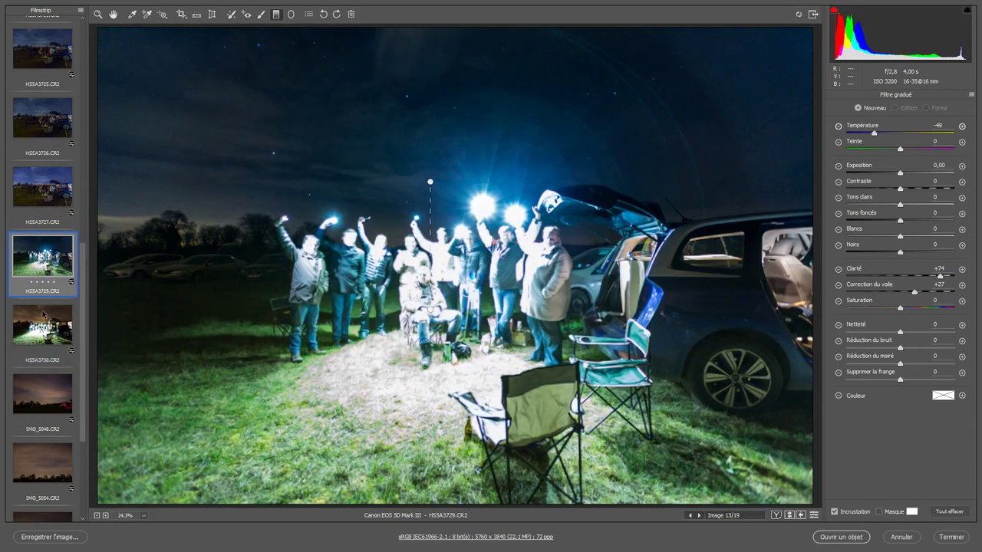
{"action": "left_click", "coordinate": [42, 333], "text": "ctrl"}
{"action": "right_click", "coordinate": [41, 332]}
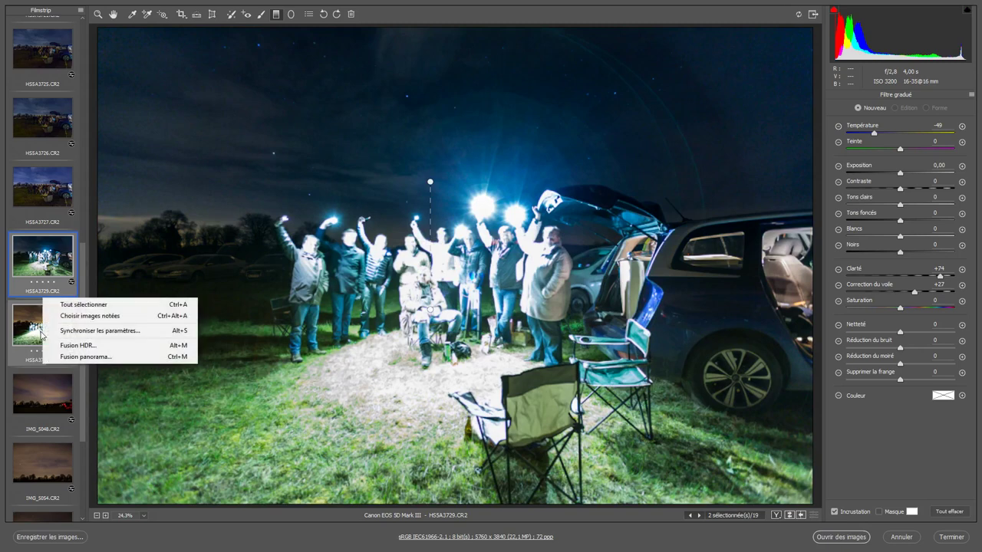
{"action": "left_click", "coordinate": [100, 332]}
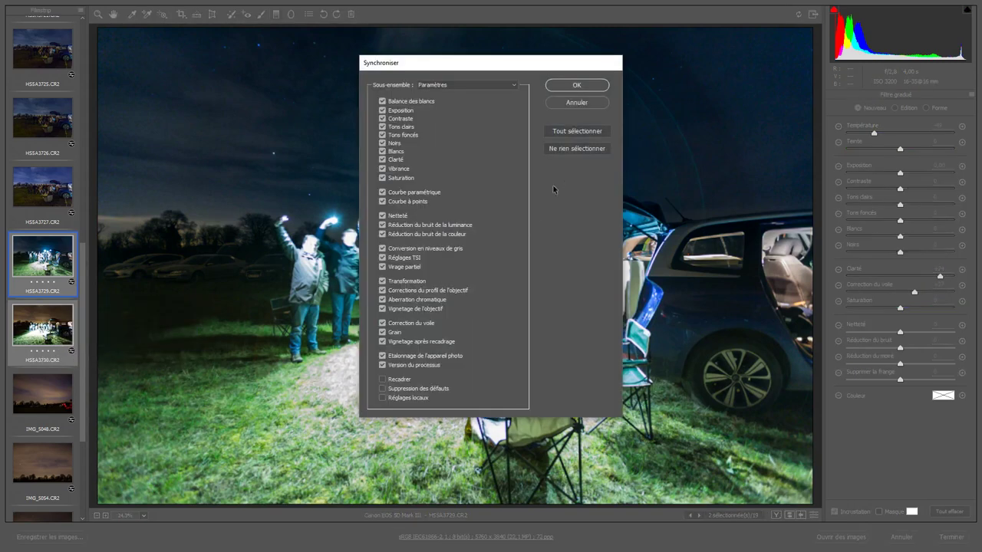
{"action": "left_click", "coordinate": [405, 398]}
{"action": "left_click", "coordinate": [581, 85]}
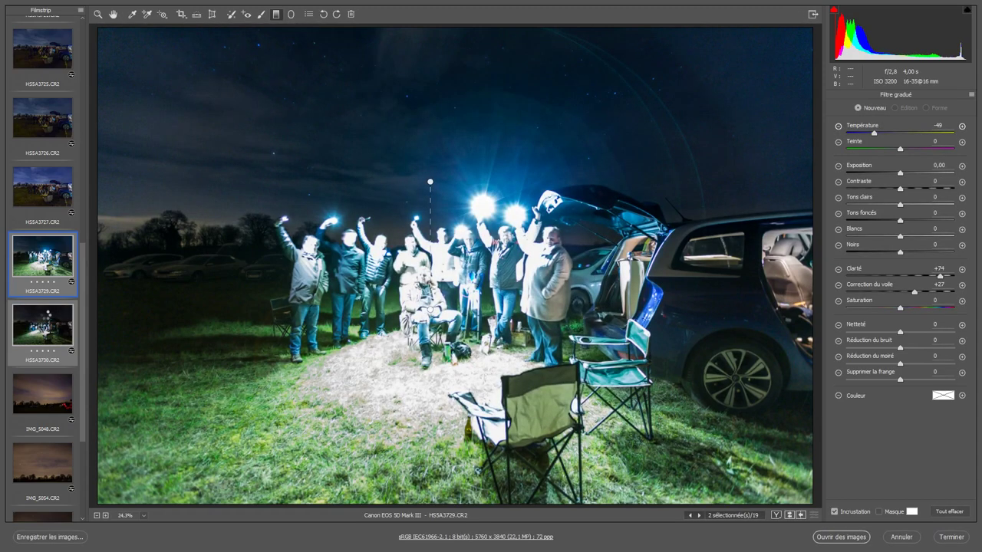
Set HS5A3730's exposure to -0,65, then open IMG_5048.
{"action": "left_click", "coordinate": [46, 318]}
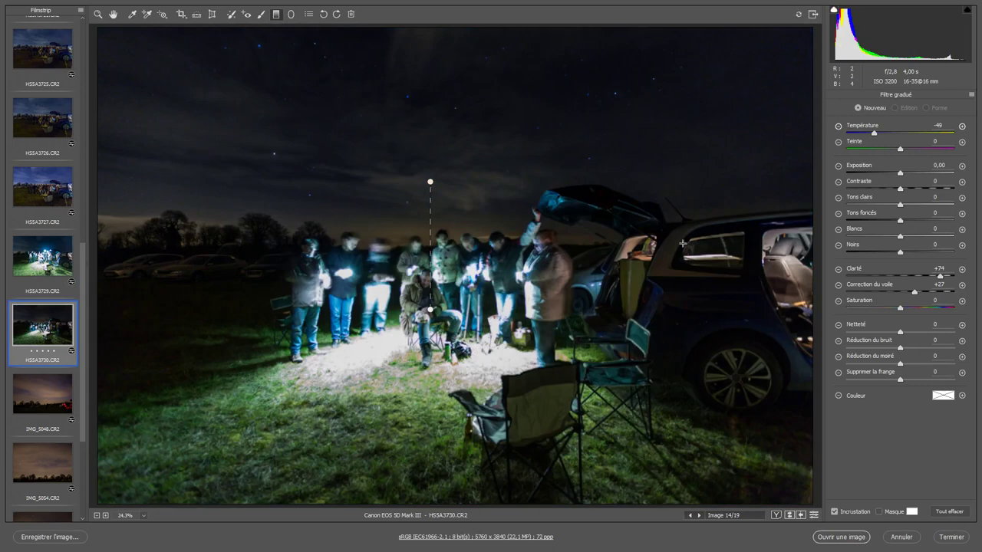
{"action": "left_click", "coordinate": [113, 14]}
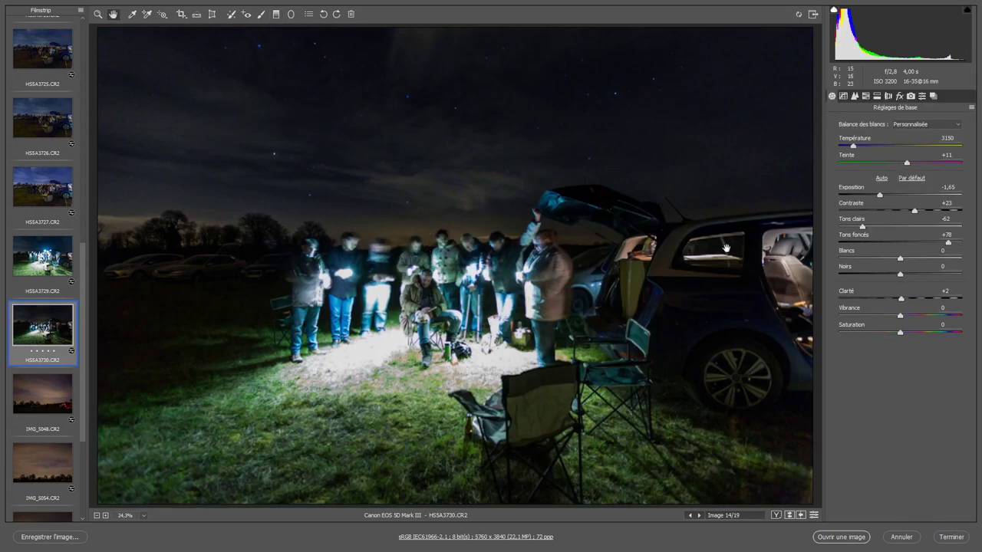
{"action": "left_click_drag", "start_coordinate": [879, 195], "coordinate": [891, 197]}
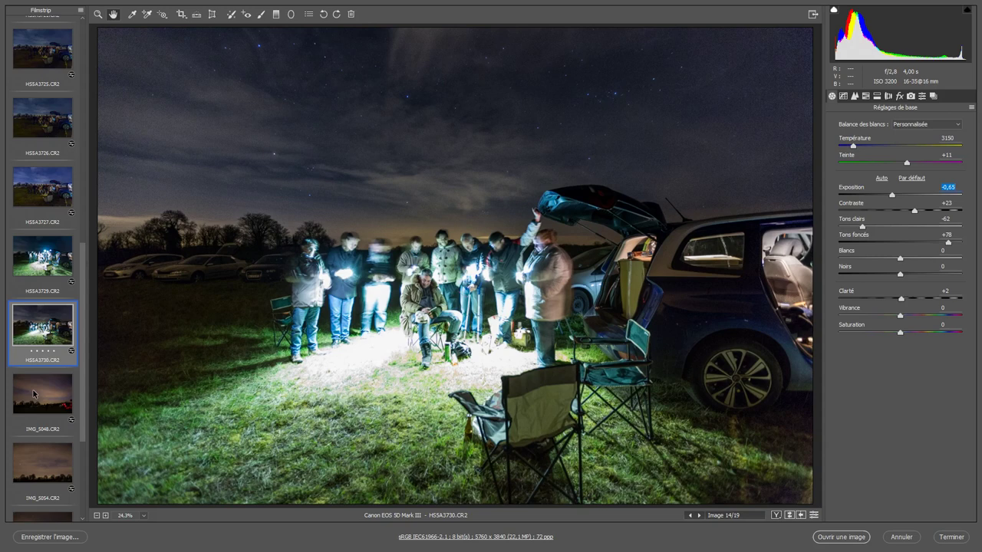
{"action": "left_click", "coordinate": [33, 394]}
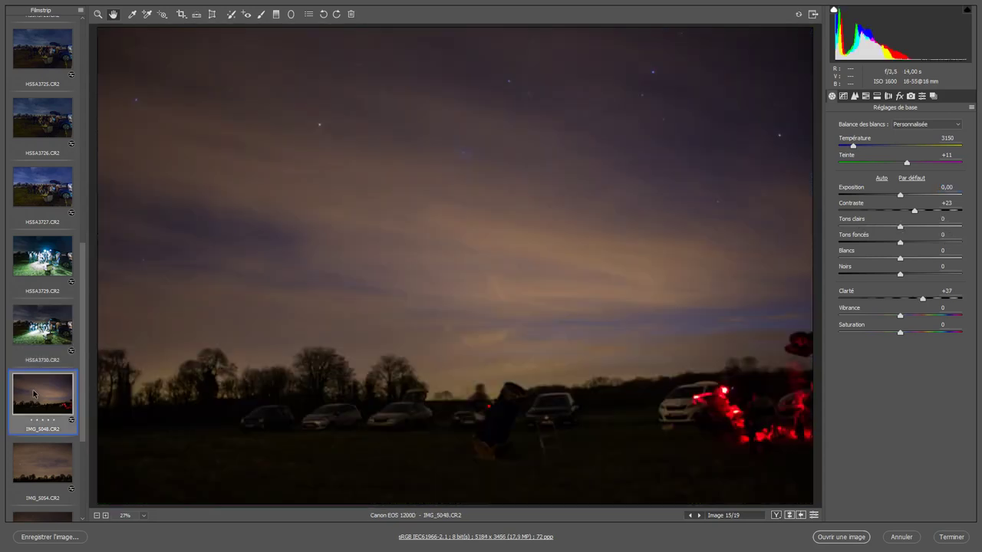
{"action": "left_click", "coordinate": [199, 17]}
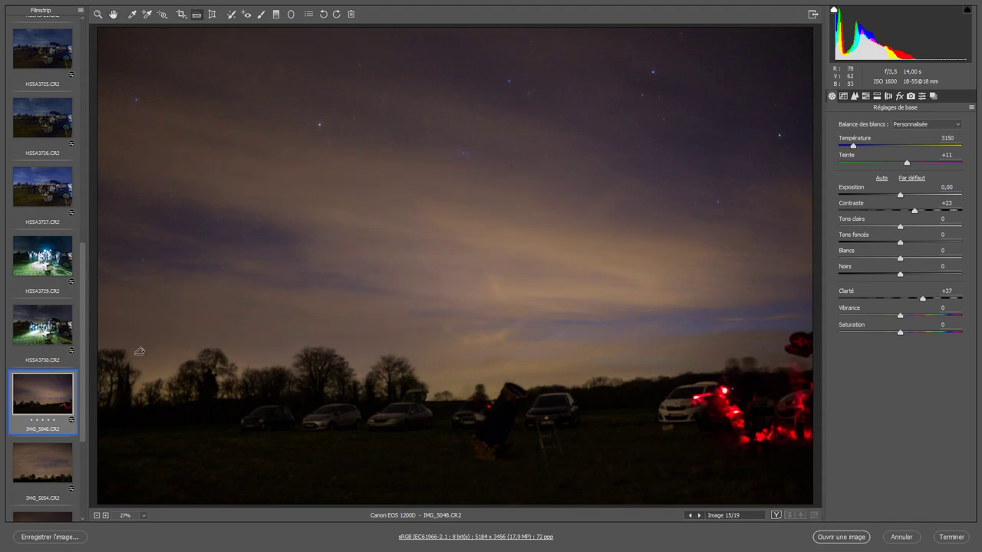
Straighten IMG_5048 along the horizon and raise its clarity to +67.
{"action": "mouse_move", "coordinate": [115, 426]}
{"action": "left_mouse_down"}
{"action": "mouse_move", "coordinate": [518, 445]}
{"action": "mouse_move", "coordinate": [800, 407]}
{"action": "left_mouse_up"}
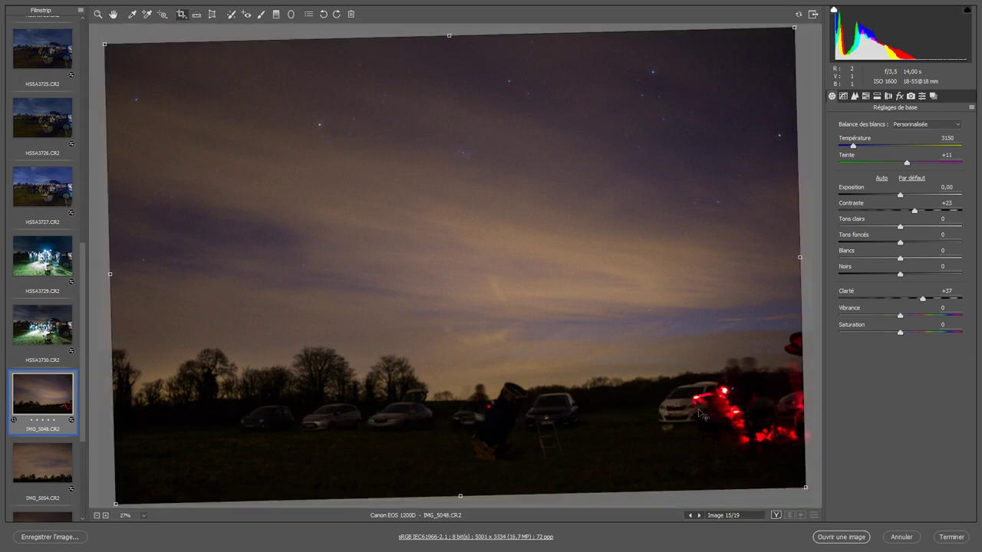
{"action": "key", "text": "Return"}
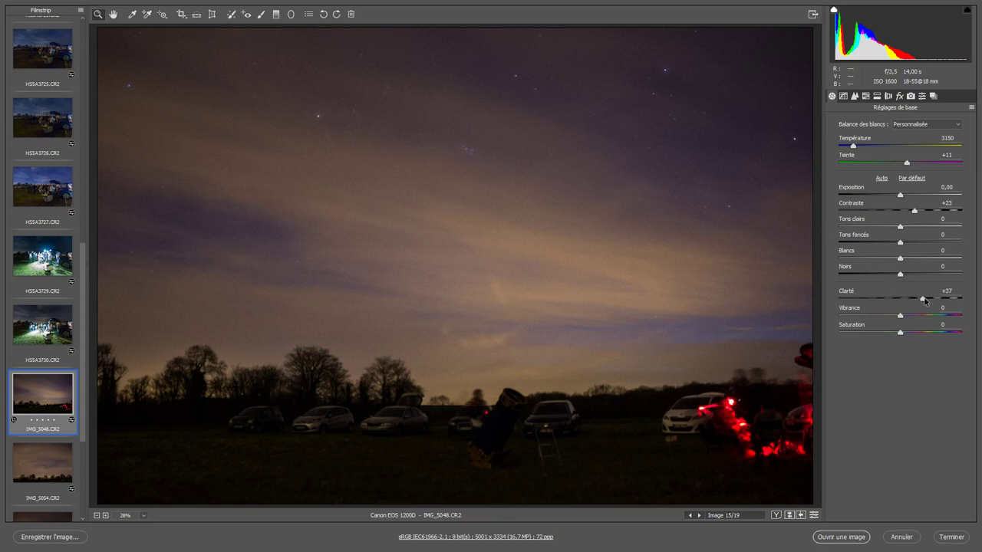
{"action": "mouse_move", "coordinate": [947, 292]}
{"action": "left_mouse_down"}
{"action": "mouse_move", "coordinate": [875, 312]}
{"action": "mouse_move", "coordinate": [927, 307]}
{"action": "left_mouse_up"}
{"action": "type", "text": "+67"}
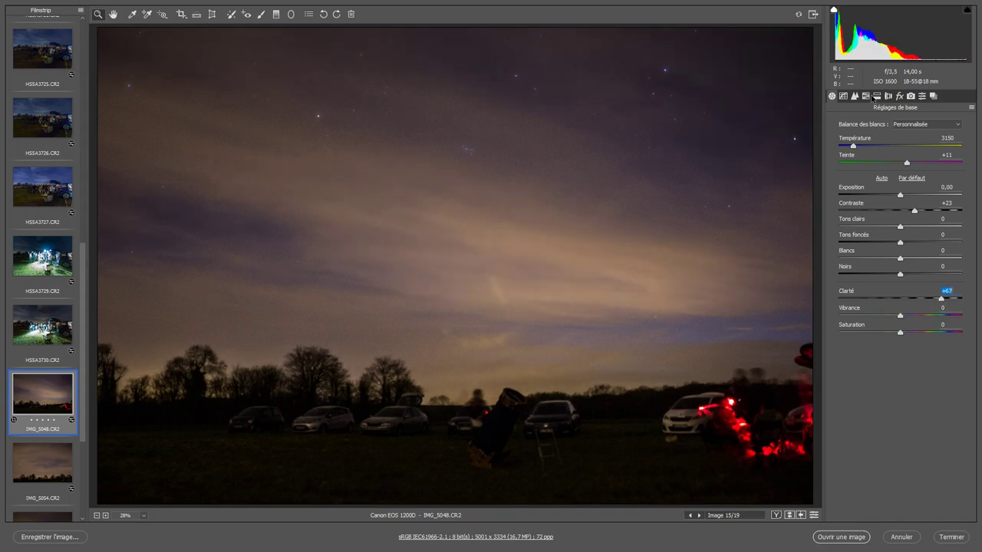
{"action": "left_click", "coordinate": [888, 96]}
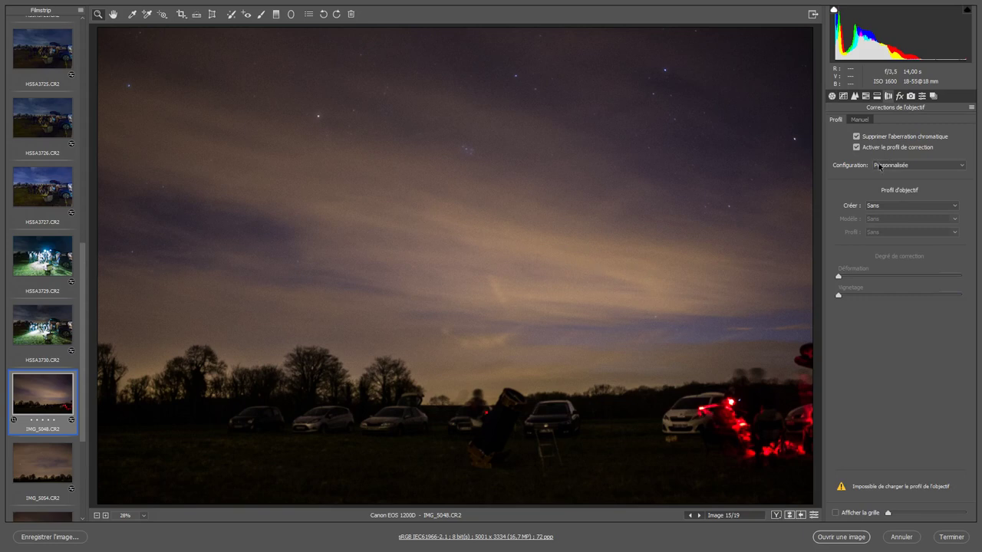
Set IMG_5048's lens profile configuration to Auto.
{"action": "left_click", "coordinate": [892, 209]}
{"action": "left_click", "coordinate": [892, 208]}
{"action": "left_click", "coordinate": [891, 166]}
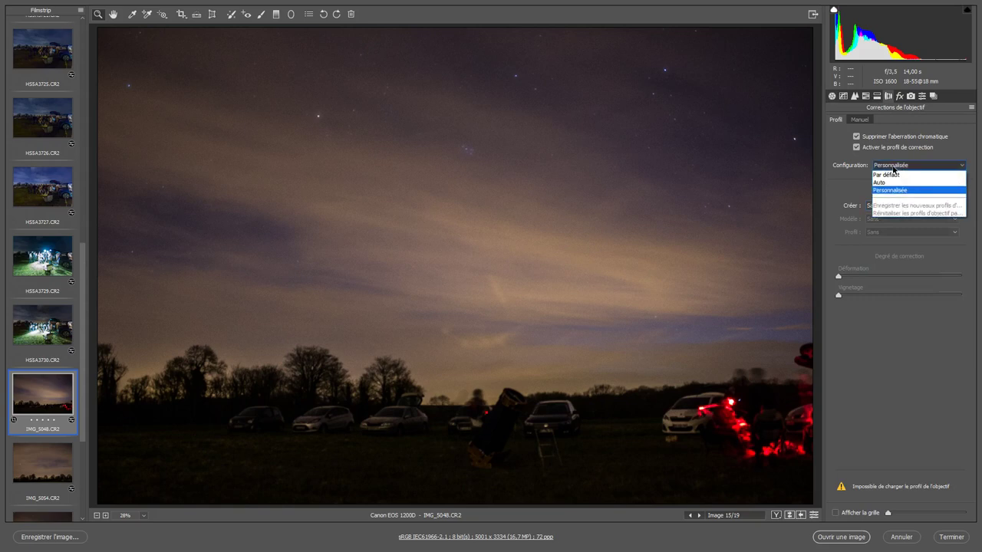
{"action": "left_click", "coordinate": [893, 183]}
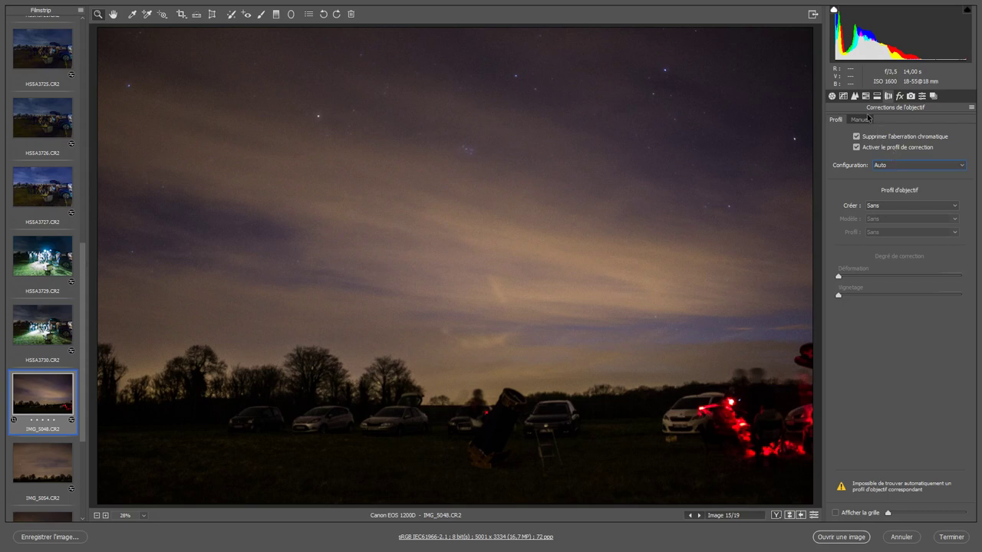
{"action": "left_click", "coordinate": [843, 96]}
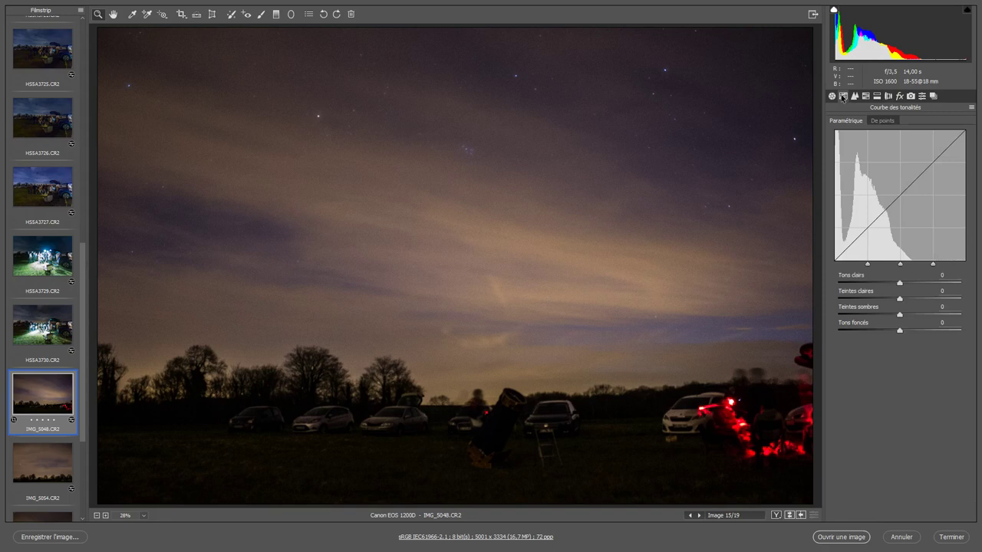
Set IMG_5048 to temperature 2900, highlights -51 and exposure +1,05.
{"action": "left_click", "coordinate": [833, 96]}
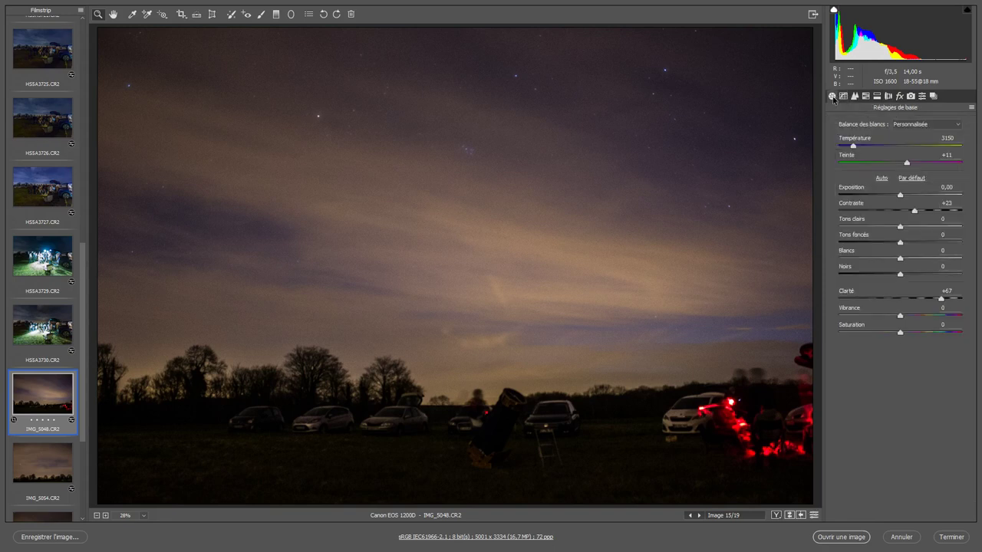
{"action": "left_click_drag", "start_coordinate": [853, 146], "coordinate": [849, 148]}
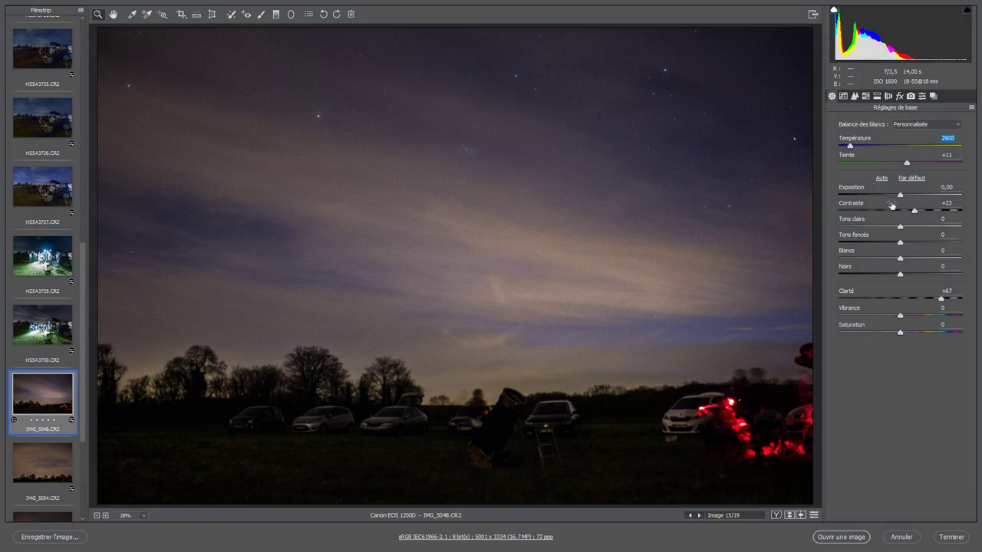
{"action": "left_click_drag", "start_coordinate": [901, 228], "coordinate": [869, 228]}
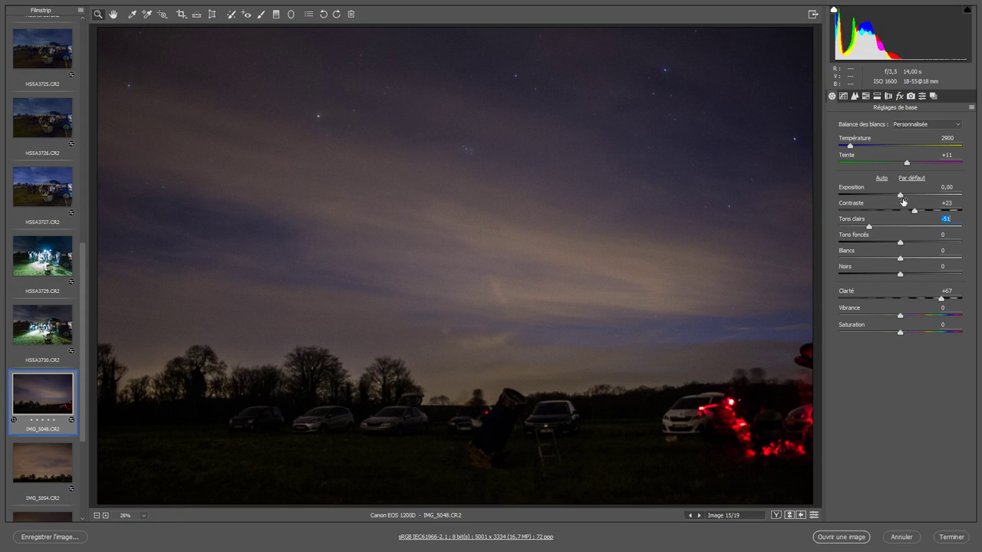
{"action": "left_click_drag", "start_coordinate": [900, 195], "coordinate": [913, 196]}
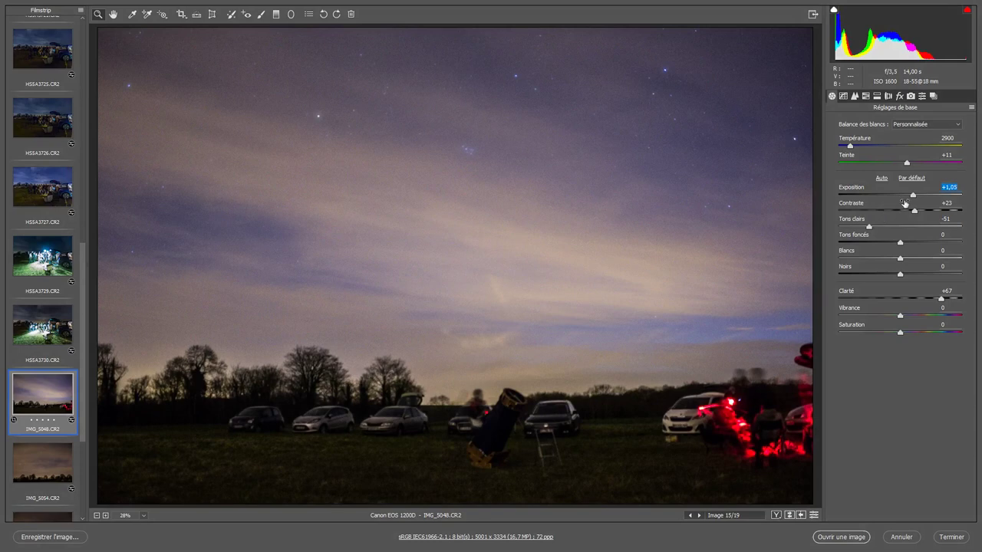
Draw a mid-sky graduated filter: temperature -33, clarity +53, dehaze +43, sharpness -41, noise +30, moiré +11.
{"action": "left_click", "coordinate": [276, 14]}
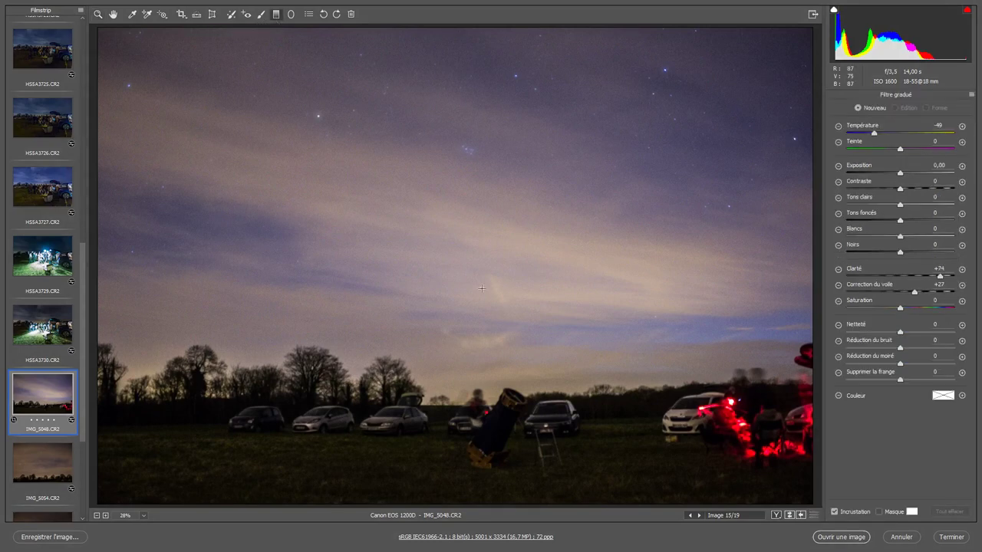
{"action": "left_click_drag", "start_coordinate": [479, 302], "coordinate": [478, 411]}
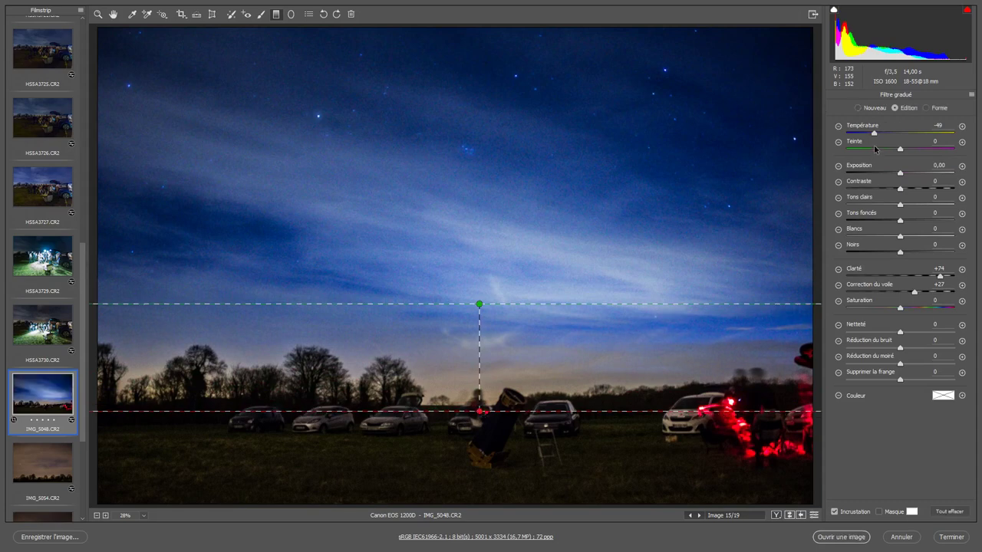
{"action": "left_click_drag", "start_coordinate": [877, 135], "coordinate": [885, 136]}
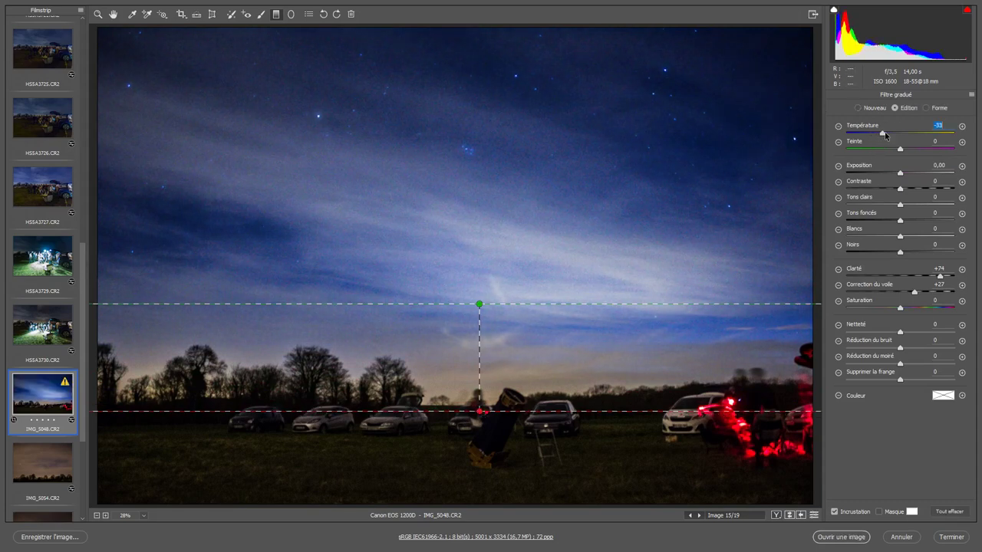
{"action": "left_click_drag", "start_coordinate": [940, 277], "coordinate": [919, 279]}
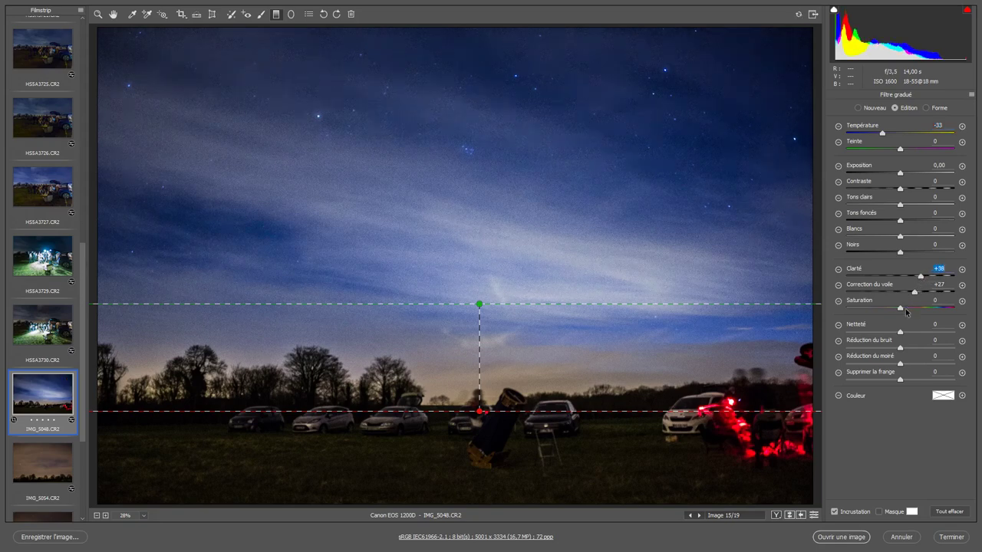
{"action": "mouse_move", "coordinate": [899, 333]}
{"action": "left_mouse_down"}
{"action": "mouse_move", "coordinate": [878, 331]}
{"action": "mouse_move", "coordinate": [922, 347]}
{"action": "left_mouse_up"}
{"action": "left_click_drag", "start_coordinate": [922, 347], "coordinate": [908, 365]}
{"action": "left_click_drag", "start_coordinate": [915, 292], "coordinate": [922, 292]}
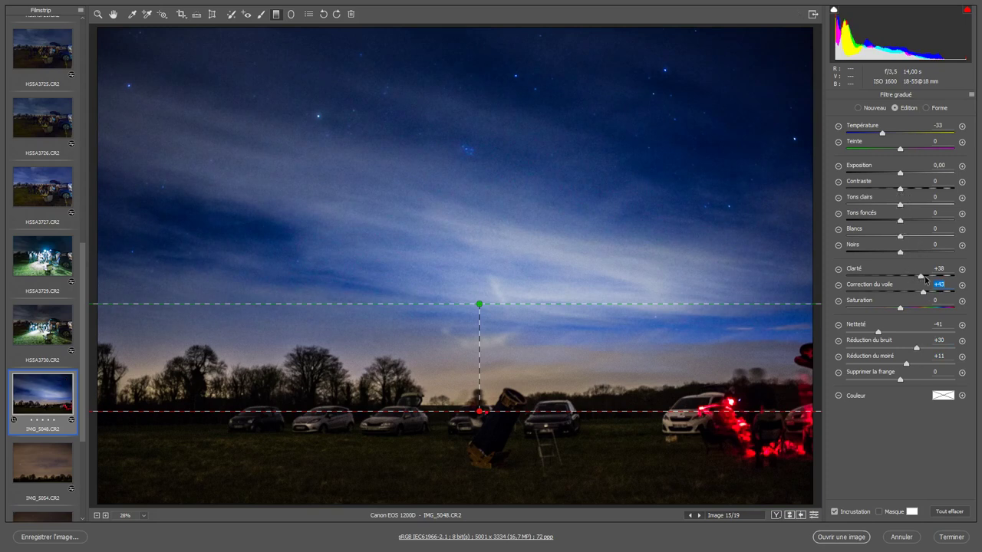
{"action": "left_click_drag", "start_coordinate": [921, 275], "coordinate": [929, 275]}
Select the five night-sky photos and synchronise IMG_5048's settings across them.
{"action": "scroll", "coordinate": [44, 420], "scroll_direction": "down", "scroll_amount": 3}
{"action": "scroll", "coordinate": [44, 420], "scroll_direction": "down", "scroll_amount": 2}
{"action": "scroll", "coordinate": [44, 420], "scroll_direction": "down", "scroll_amount": 1}
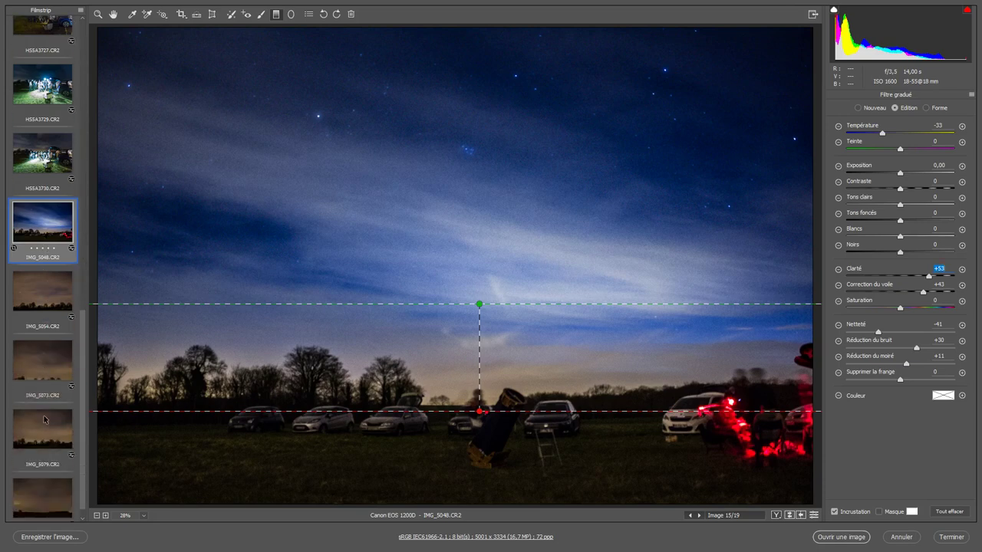
{"action": "scroll", "coordinate": [44, 420], "scroll_direction": "down", "scroll_amount": 1}
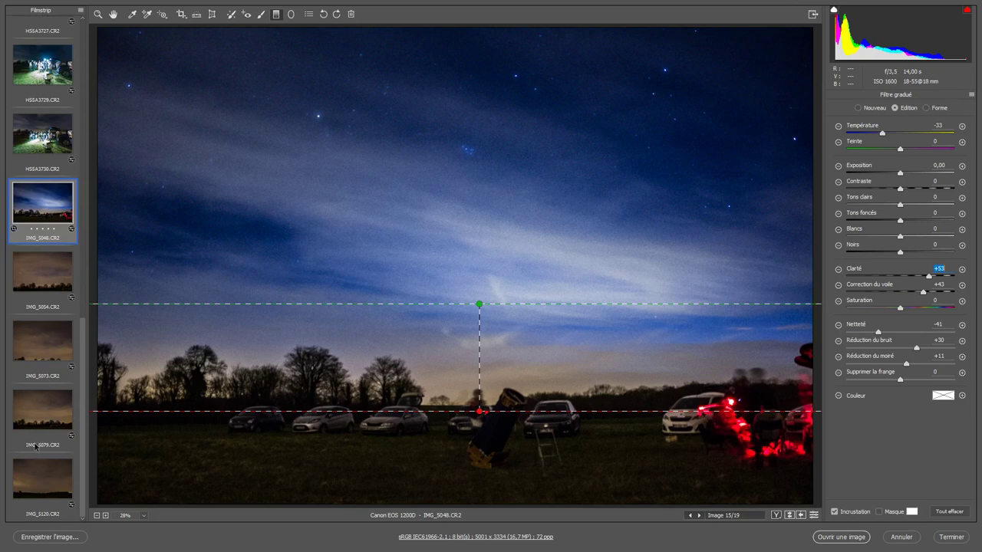
{"action": "key", "text": "shift"}
{"action": "left_click", "coordinate": [35, 483], "text": "shift"}
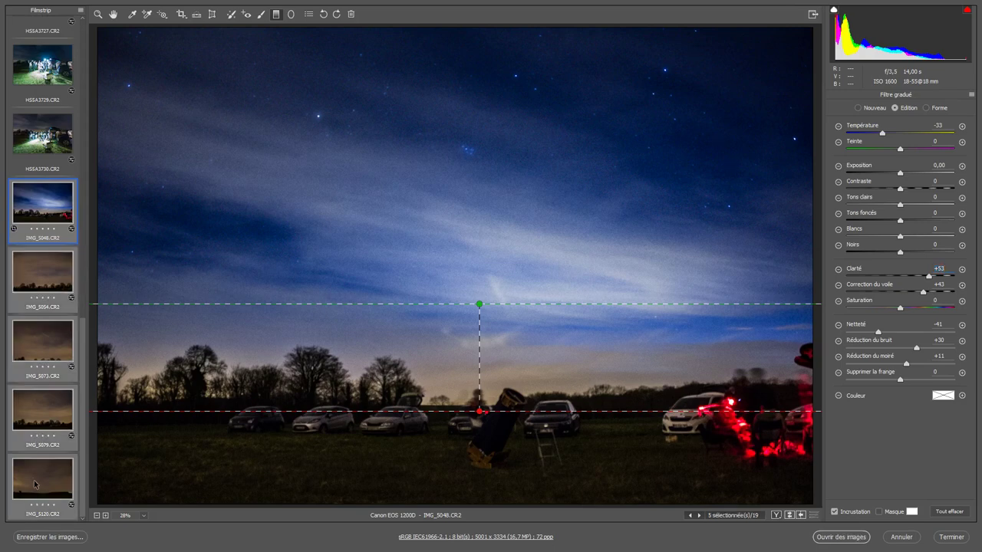
{"action": "right_click", "coordinate": [55, 234]}
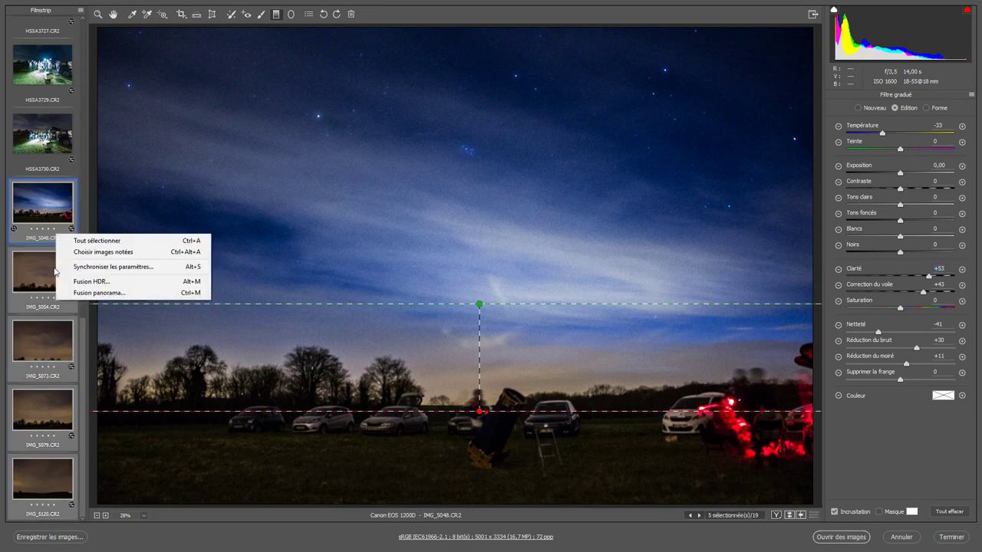
{"action": "left_click", "coordinate": [92, 264]}
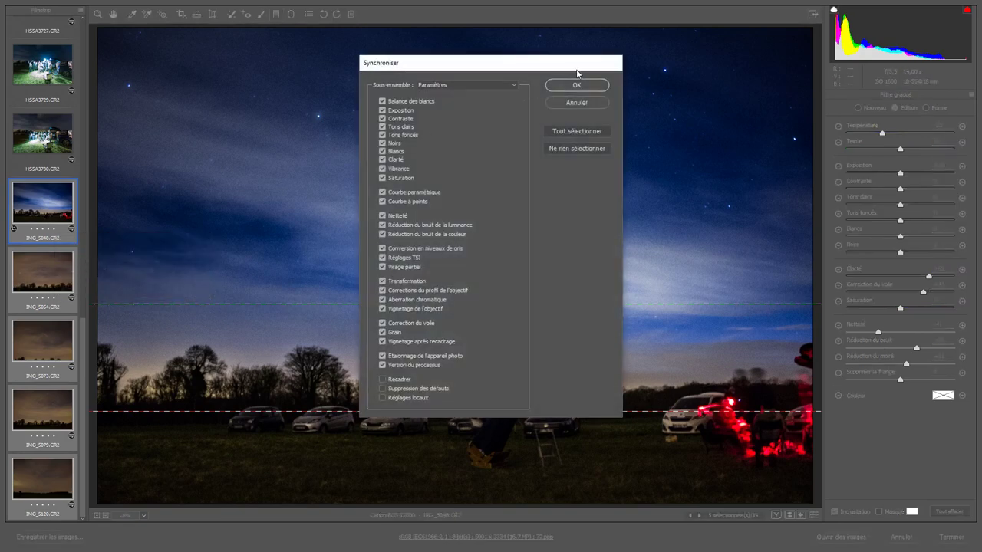
{"action": "left_click", "coordinate": [591, 84]}
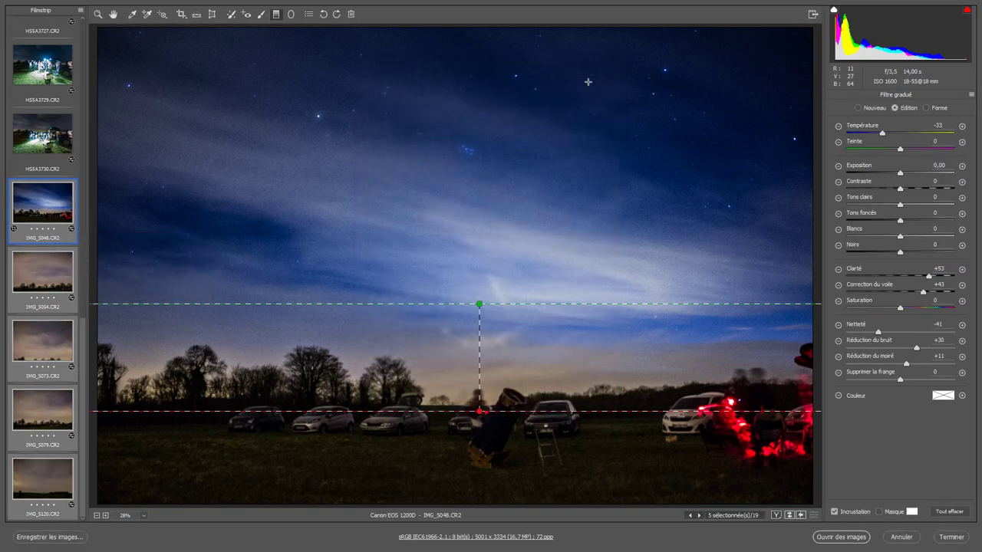
Re-synchronise with Réglages locaux included so the graduated sky filter copies, then open IMG_5054.
{"action": "right_click", "coordinate": [62, 277]}
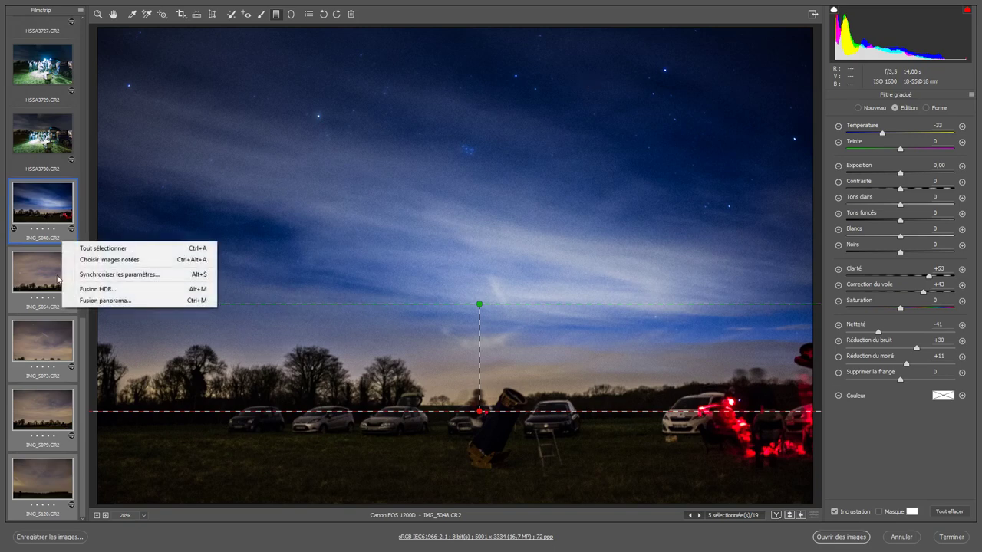
{"action": "left_click", "coordinate": [81, 274]}
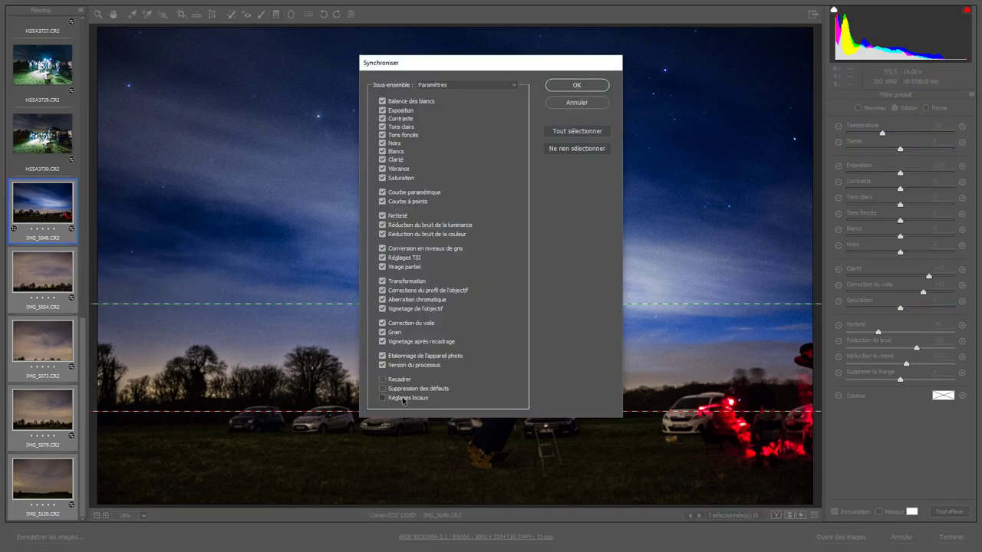
{"action": "left_click", "coordinate": [599, 84]}
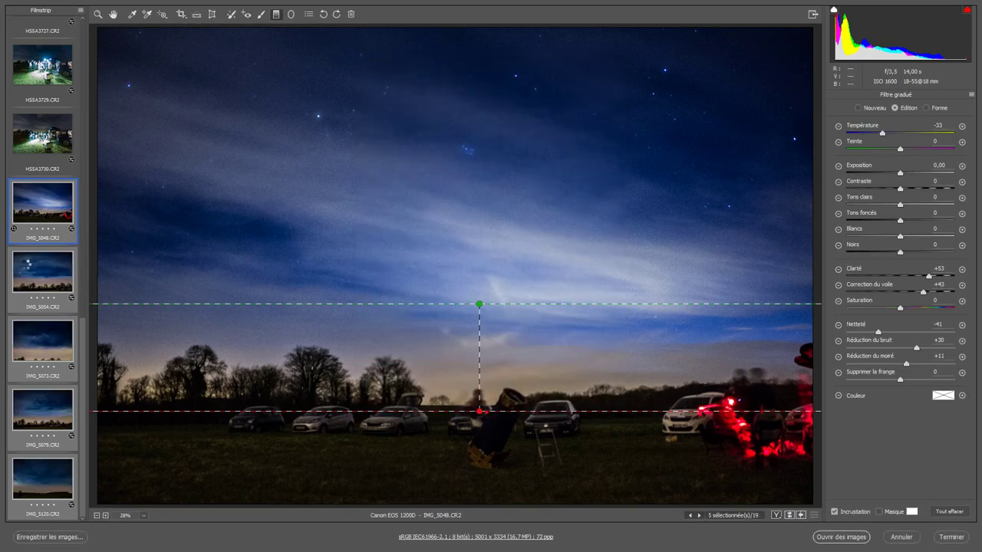
{"action": "left_click", "coordinate": [26, 267]}
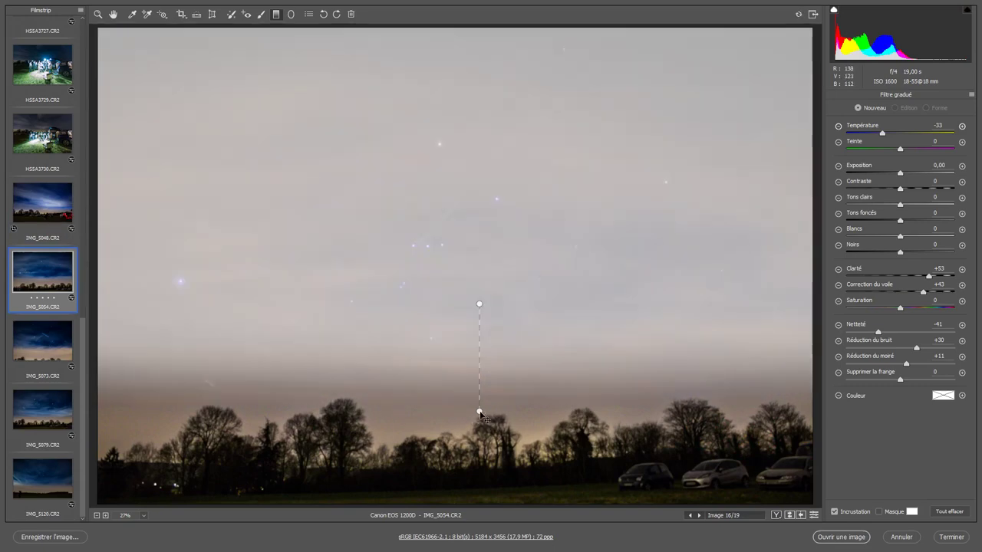
Lower IMG_5054's sky filter toward the treeline and set Clarté +31, Température -24.
{"action": "left_click_drag", "start_coordinate": [480, 411], "coordinate": [480, 491]}
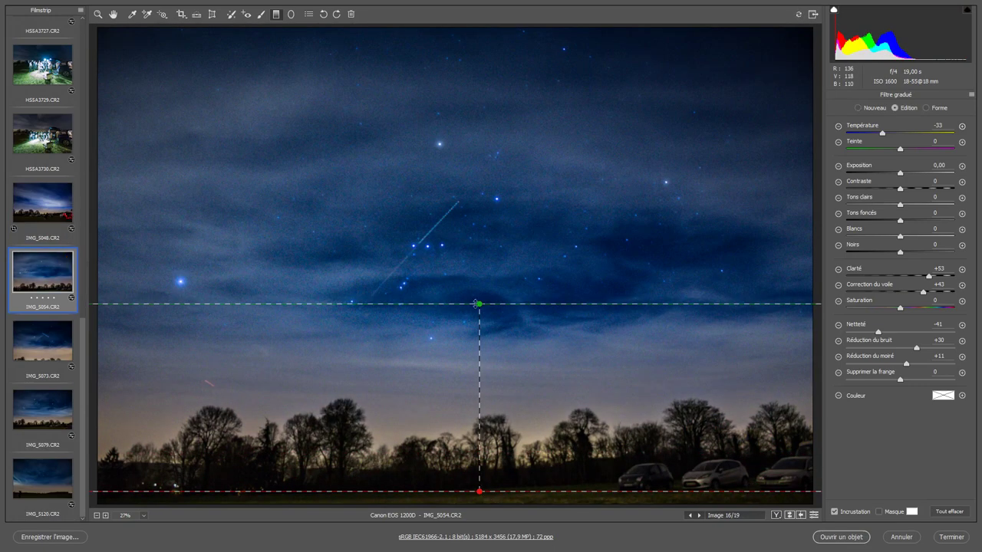
{"action": "left_click_drag", "start_coordinate": [479, 305], "coordinate": [479, 360]}
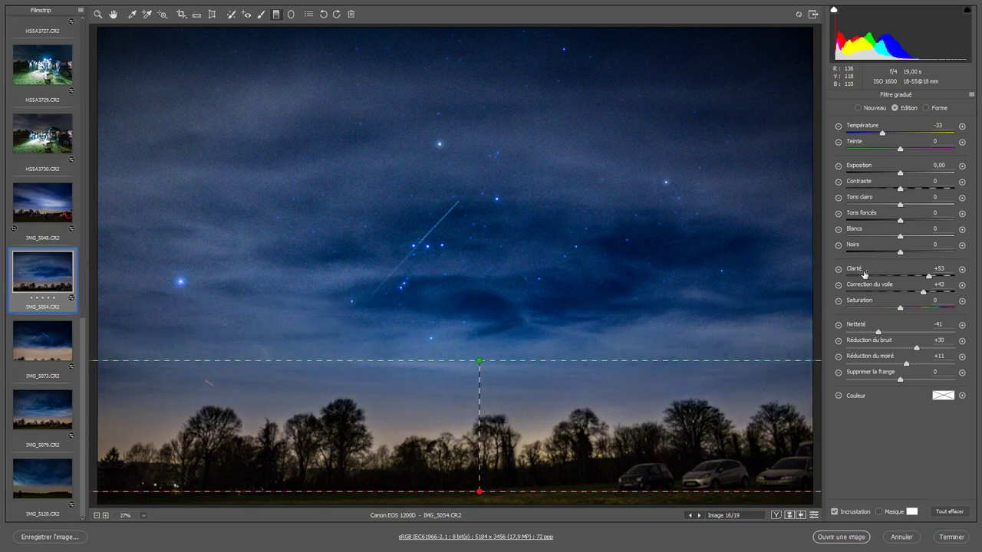
{"action": "left_click_drag", "start_coordinate": [936, 278], "coordinate": [918, 282]}
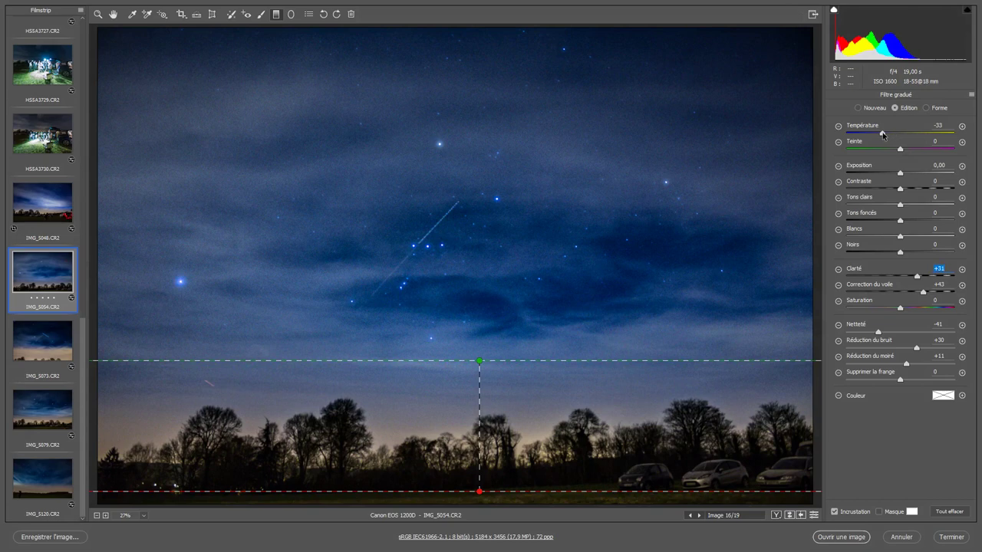
{"action": "left_click_drag", "start_coordinate": [882, 134], "coordinate": [888, 136]}
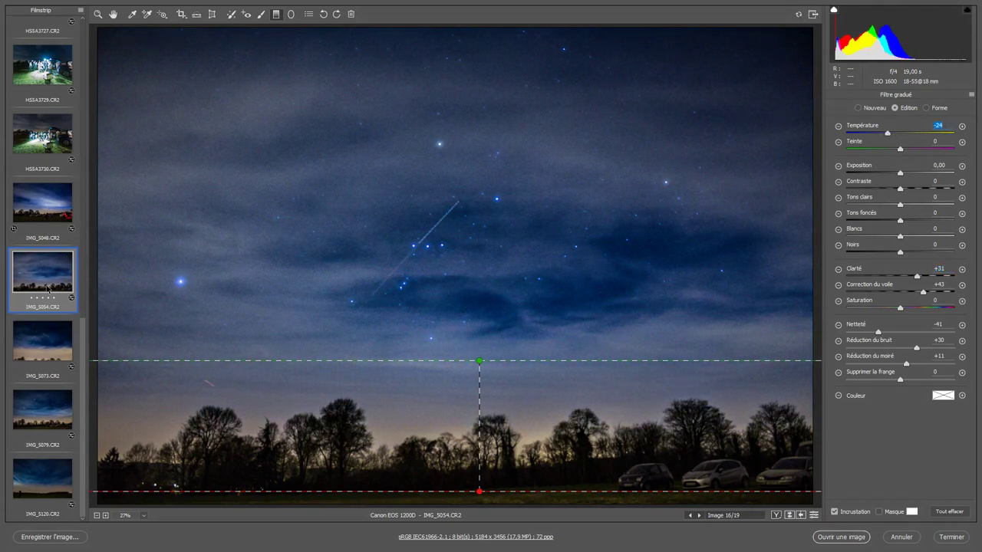
Synchronise IMG_5054's settings to IMG_5073, IMG_5079 and IMG_5120, then open IMG_5073.
{"action": "left_click", "coordinate": [46, 491], "text": "shift"}
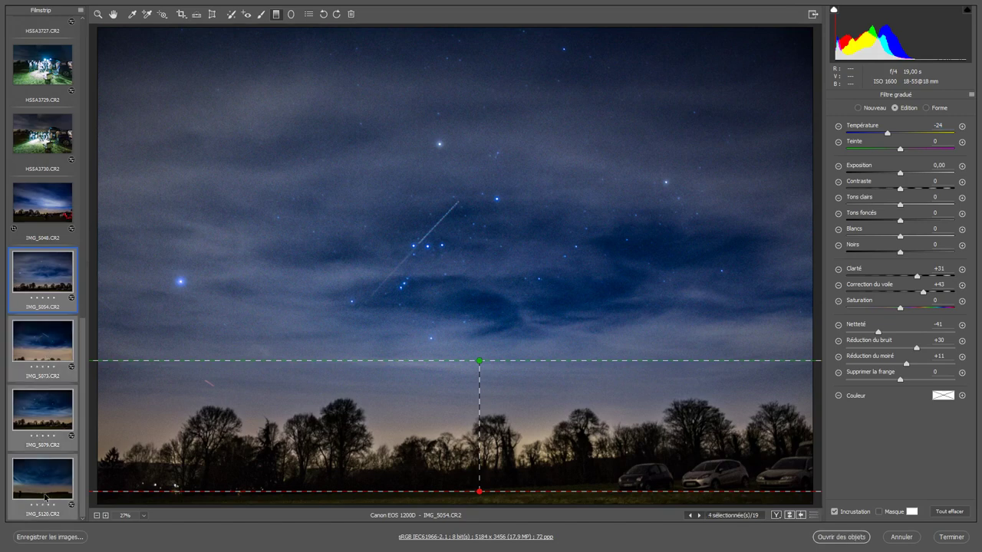
{"action": "right_click", "coordinate": [46, 491]}
{"action": "left_click", "coordinate": [88, 496]}
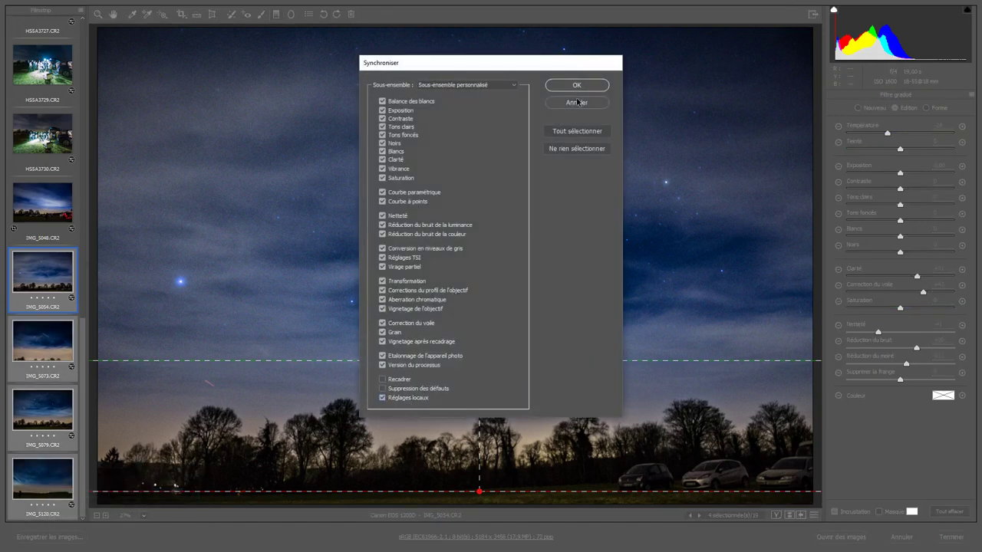
{"action": "left_click", "coordinate": [585, 86]}
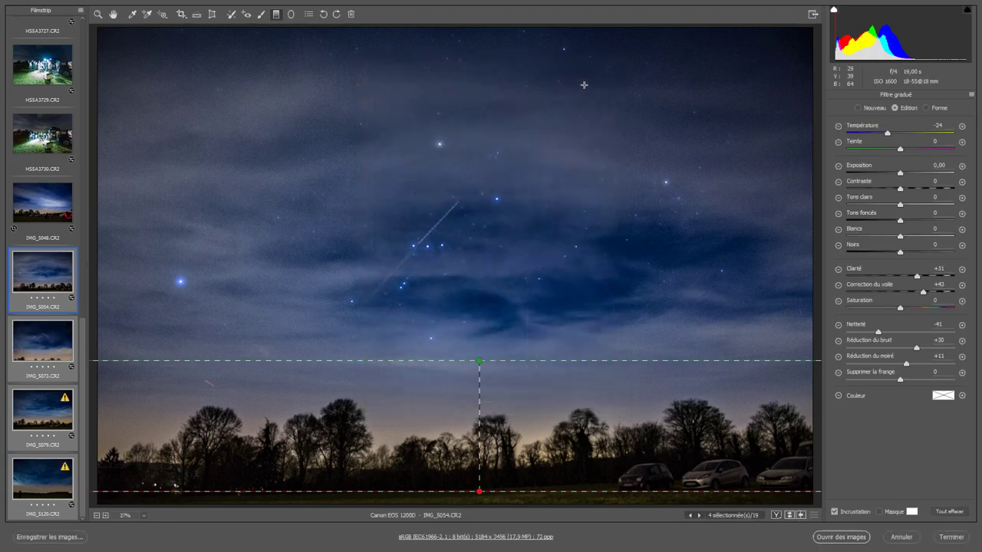
{"action": "left_click", "coordinate": [48, 352]}
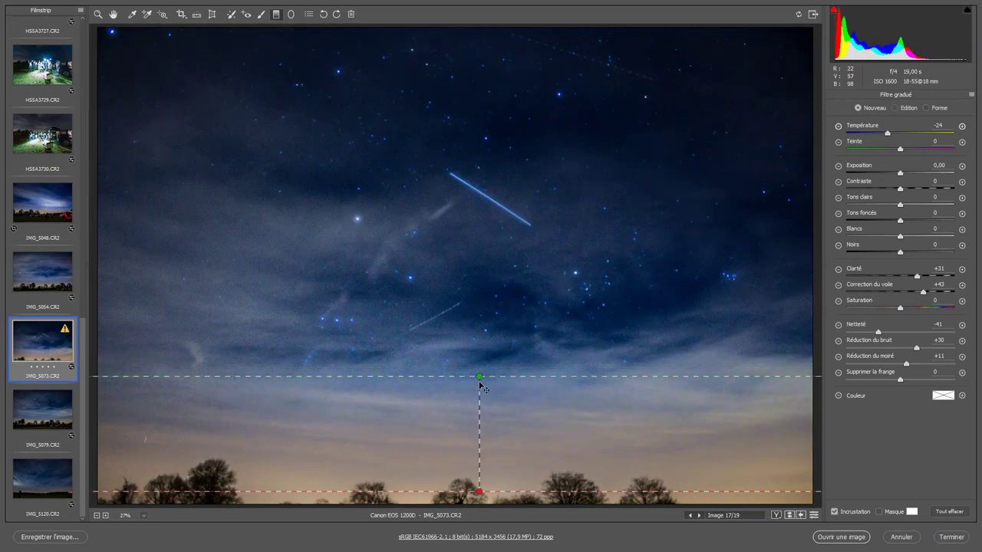
Lower IMG_5073's sky filter to the horizon, then check the skies of IMG_5079 and IMG_5120.
{"action": "left_click_drag", "start_coordinate": [480, 360], "coordinate": [479, 418]}
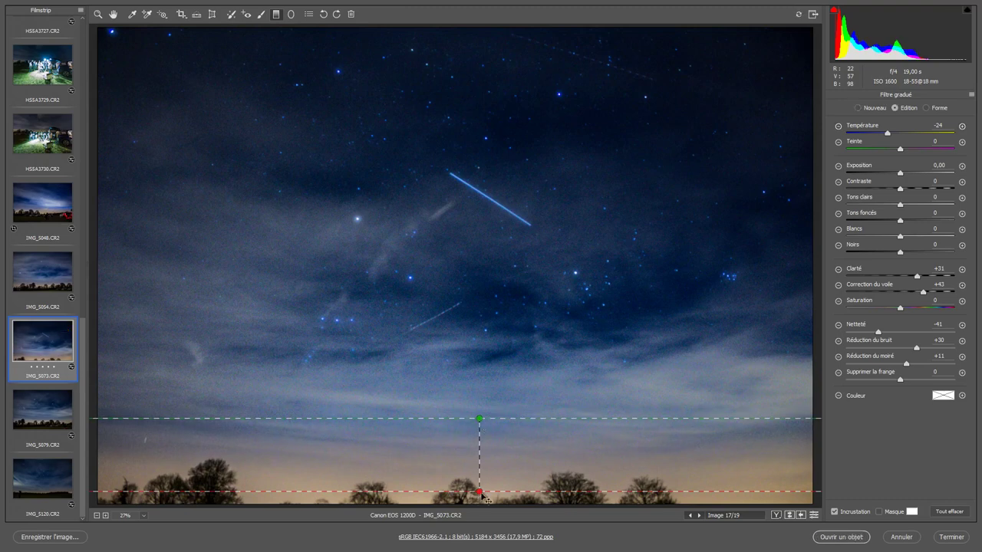
{"action": "left_click_drag", "start_coordinate": [480, 492], "coordinate": [483, 521]}
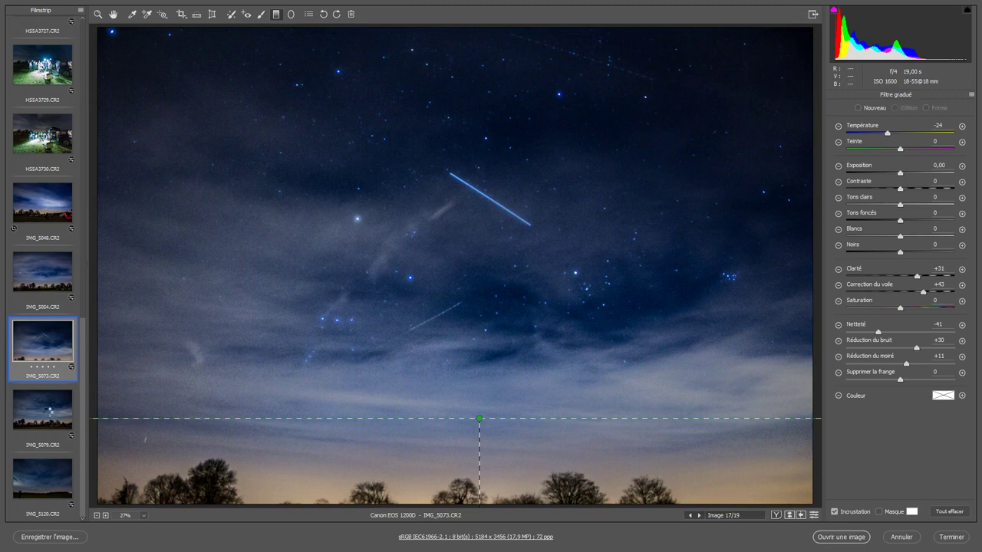
{"action": "left_click", "coordinate": [48, 414]}
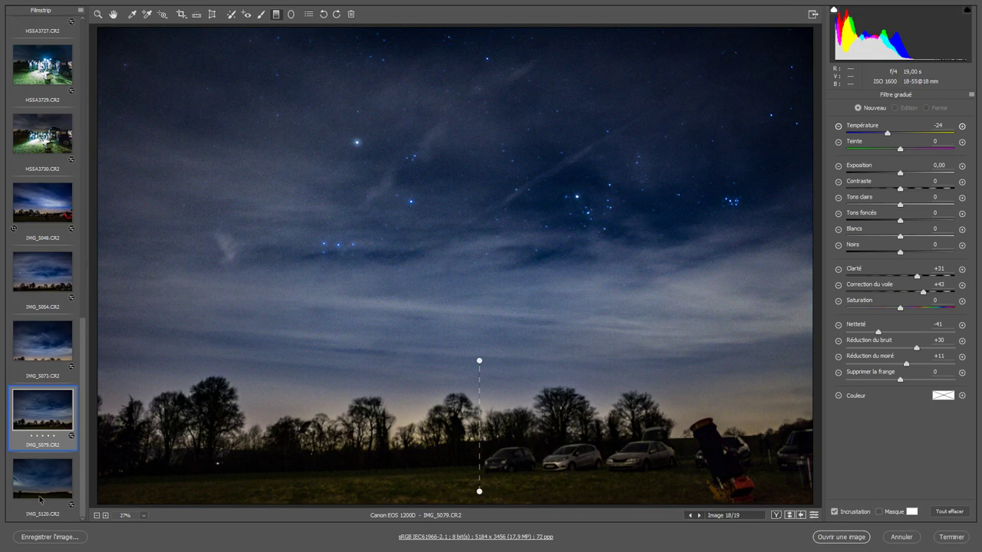
{"action": "left_click", "coordinate": [48, 487]}
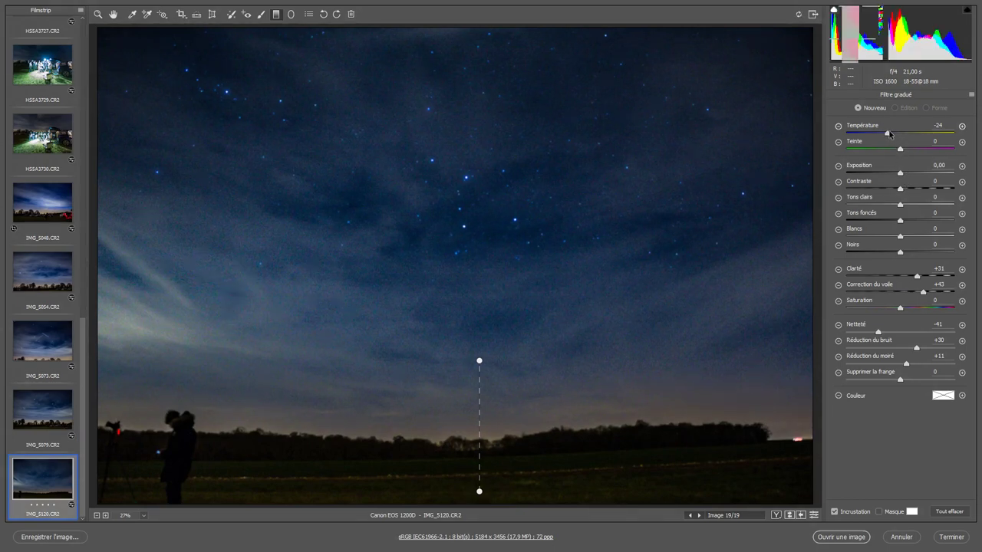
Warm IMG_5120's white balance to Température 3100 in basic adjustments.
{"action": "left_click", "coordinate": [113, 14]}
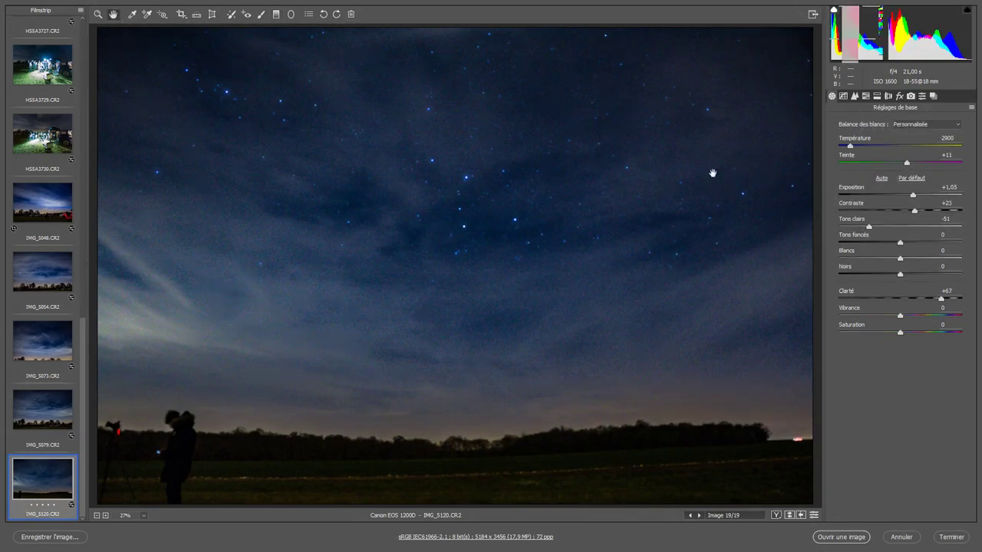
{"action": "left_click_drag", "start_coordinate": [850, 146], "coordinate": [852, 150]}
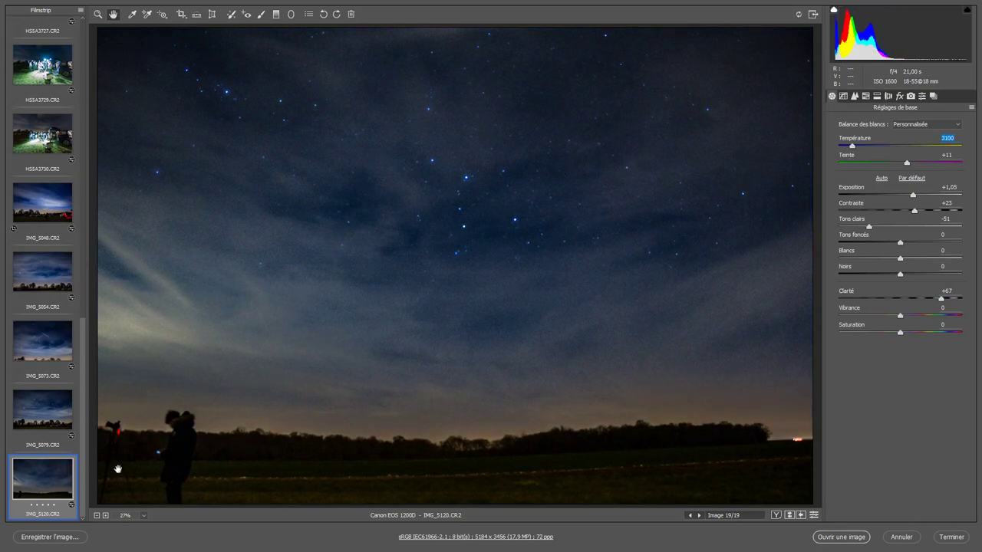
{"action": "left_click_drag", "start_coordinate": [86, 479], "coordinate": [95, 143]}
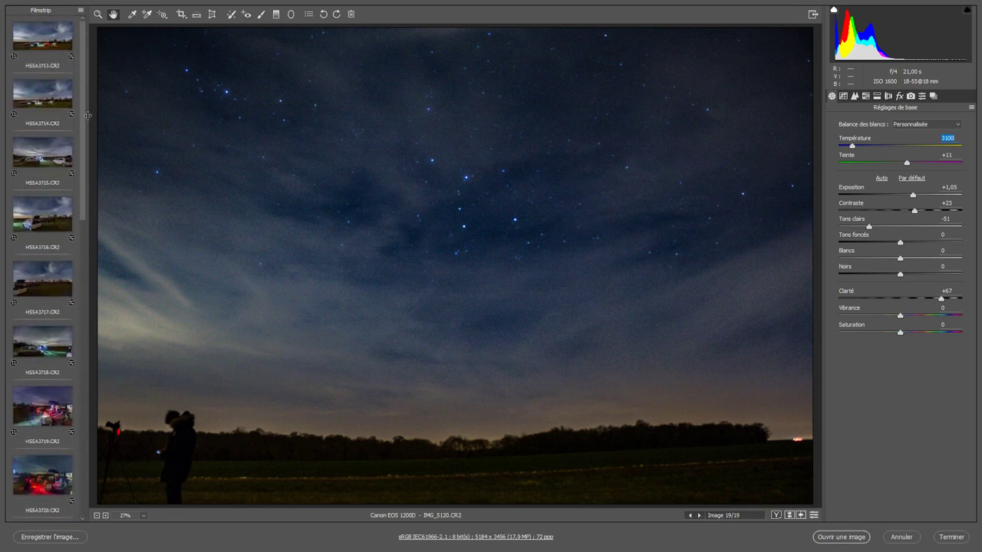
Save all 19 photos as JPEGs named 20180416-Parnes-n-, numbered from 000.
{"action": "key", "text": "ctrl+a"}
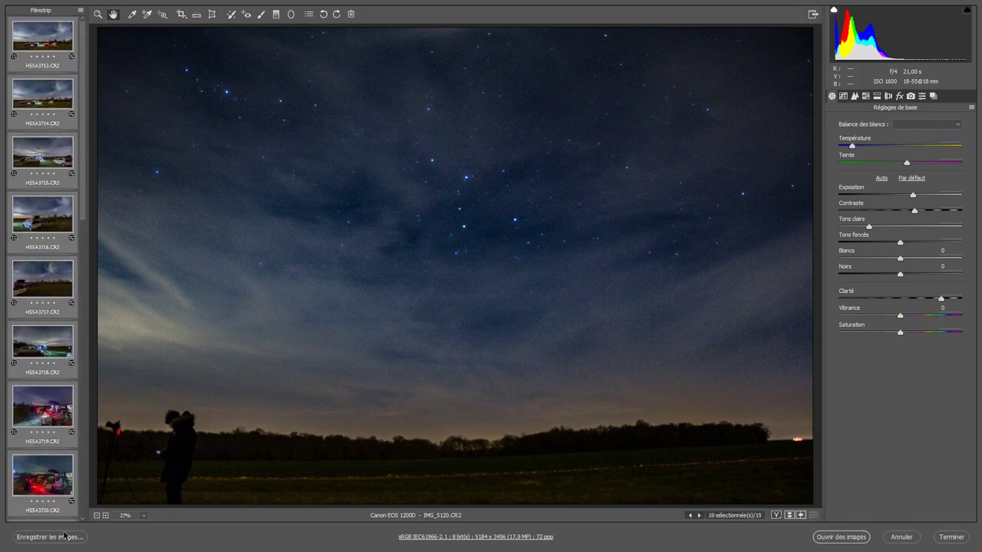
{"action": "left_click", "coordinate": [65, 537]}
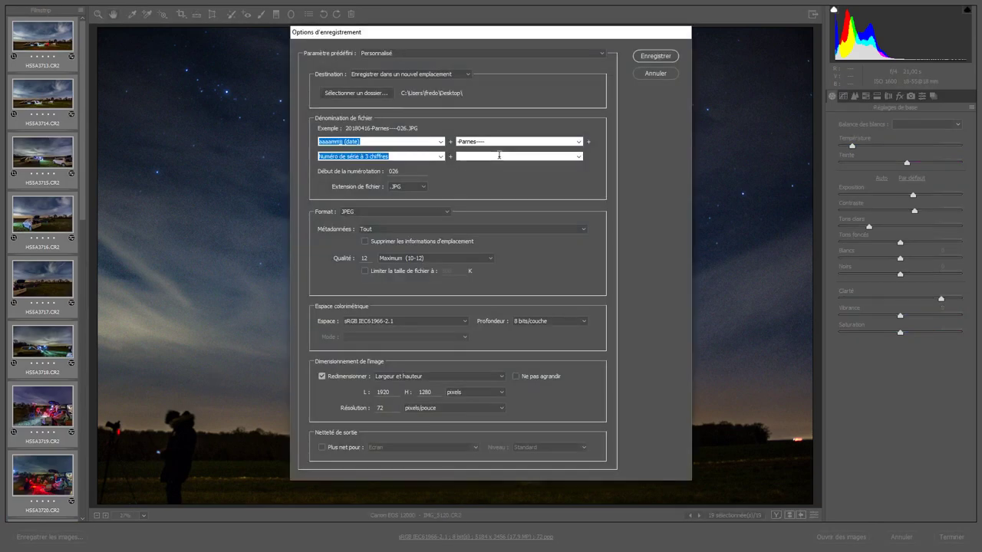
{"action": "left_click", "coordinate": [406, 173]}
{"action": "type", "text": "00"}
{"action": "type", "text": "0"}
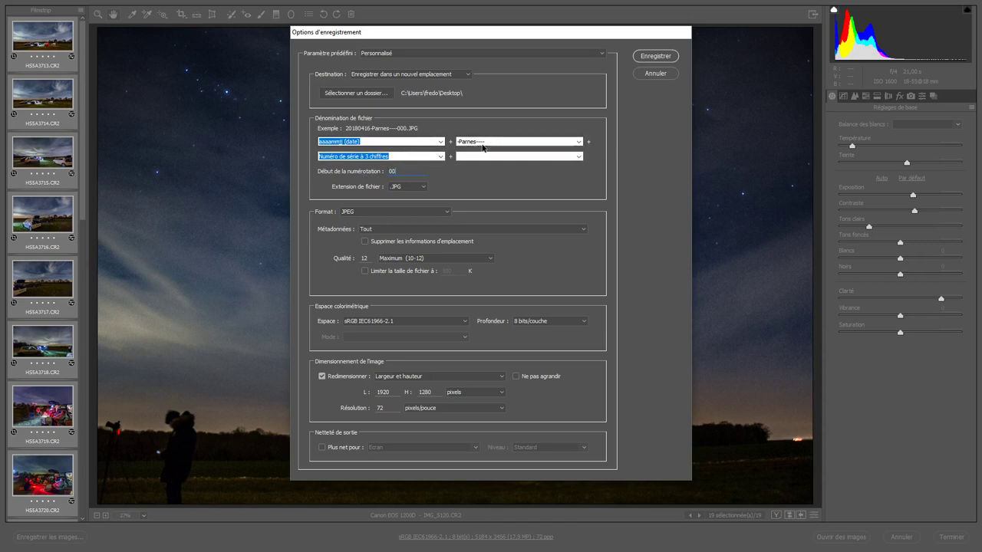
{"action": "left_click", "coordinate": [489, 141]}
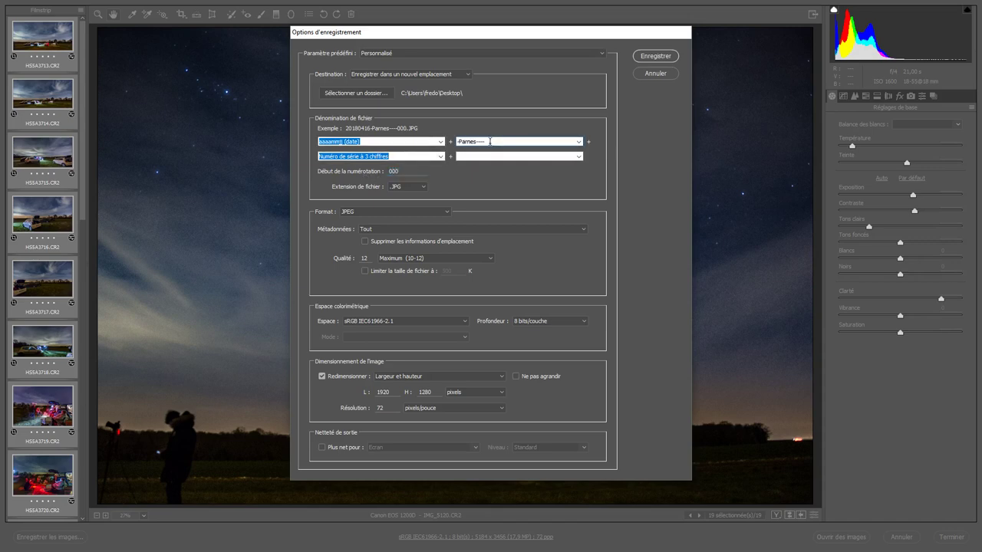
{"action": "type", "text": "-"}
{"action": "type", "text": "n"}
{"action": "left_click", "coordinate": [649, 61]}
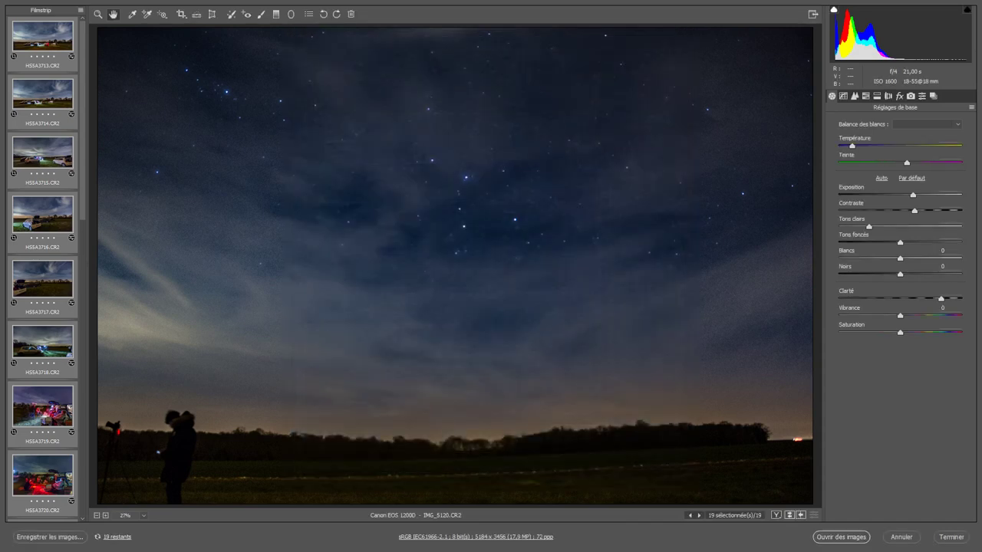